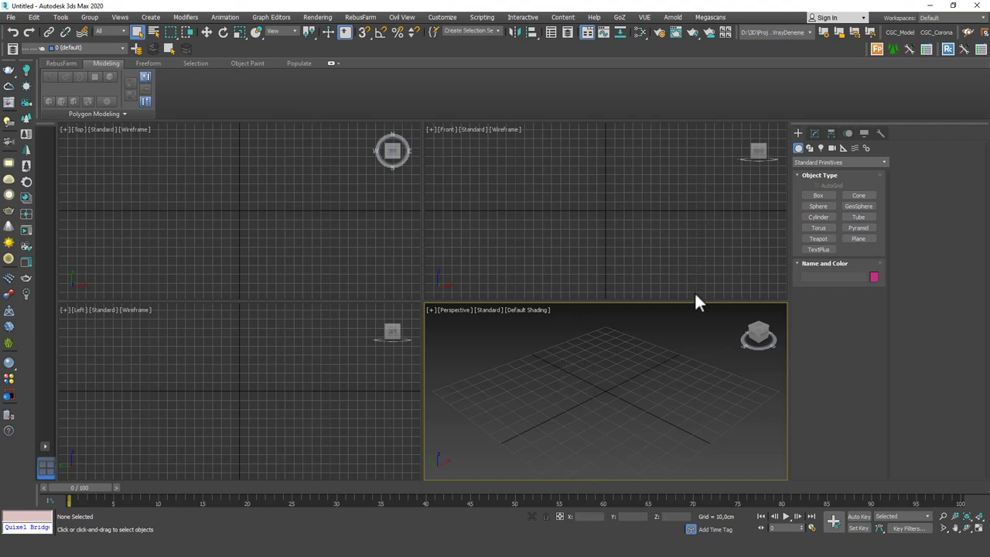
# Draw a plane about 75 cm long and 84 cm wide in the maximized perspective view, with edged faces displayed
pyautogui.hotkey('alt', 'w')
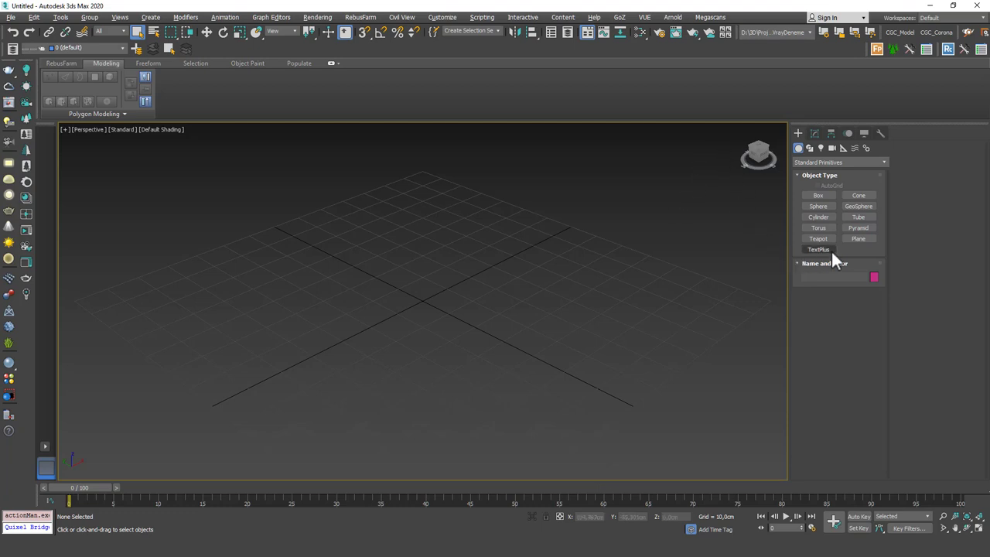
pyautogui.keyDown('alt'); pyautogui.moveTo(397, 258); pyautogui.dragTo(389, 287, button='middle'); pyautogui.keyUp('alt')
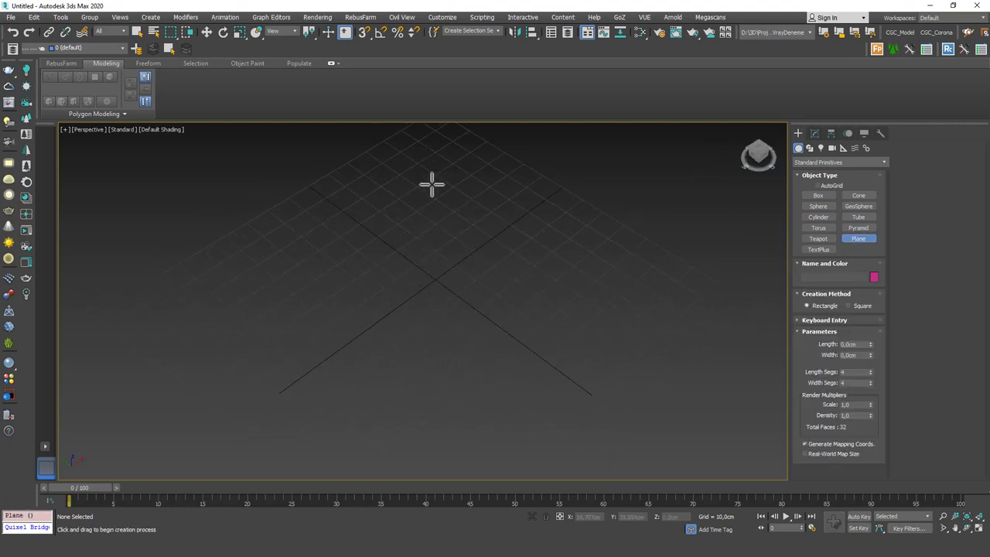
pyautogui.moveTo(433, 183); pyautogui.dragTo(413, 430)
pyautogui.rightClick(391, 397)
pyautogui.press('F3')
pyautogui.press('F3')
pyautogui.press('F4')
# Set the plane's length and width segments to 1
pyautogui.click(815, 133)
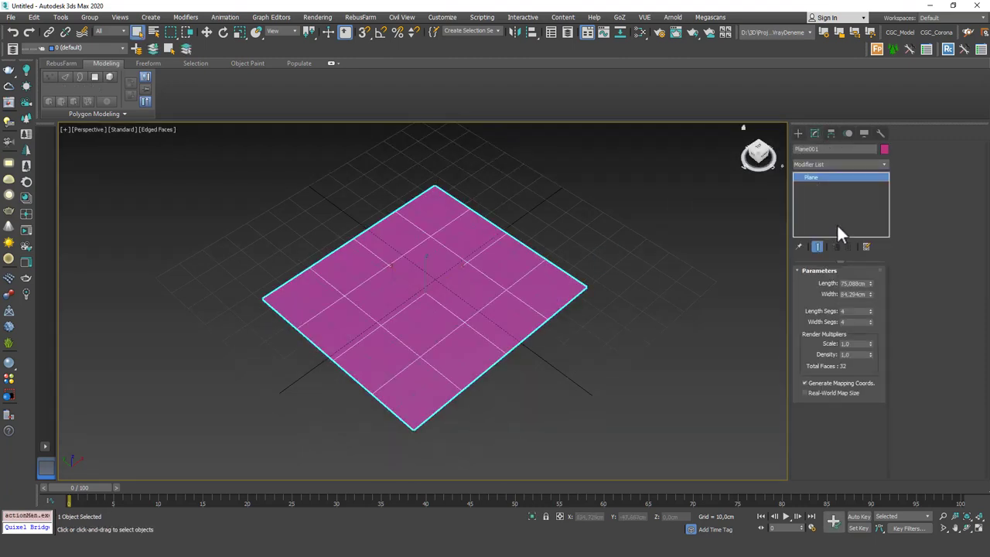
pyautogui.rightClick(871, 311)
pyautogui.rightClick(871, 322)
pyautogui.moveTo(475, 305)
pyautogui.keyDown('alt'); pyautogui.mouseDown(button='middle')
pyautogui.moveTo(445, 272)
pyautogui.moveTo(444, 297)
pyautogui.moveTo(464, 306)
pyautogui.mouseUp(button='middle'); pyautogui.keyUp('alt')
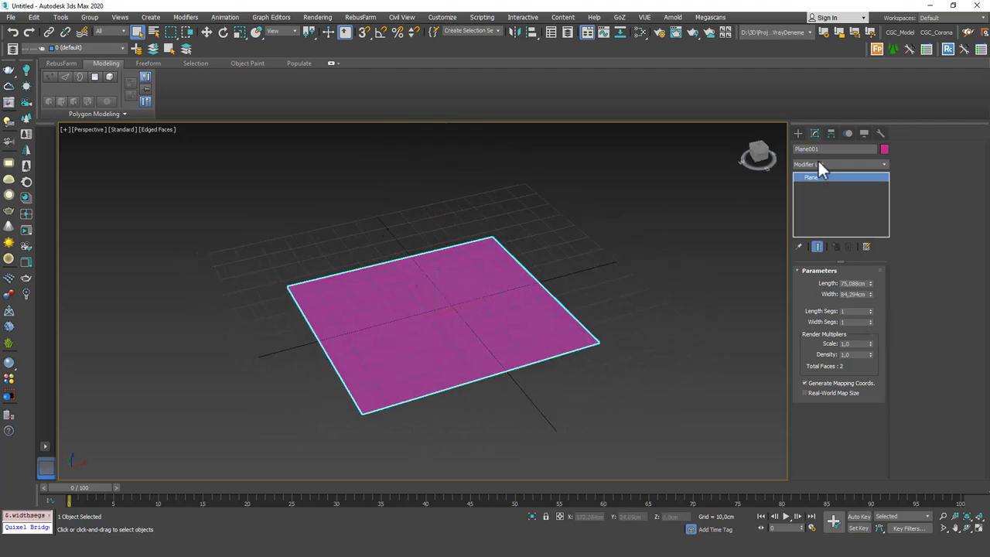
# Add an Edit Poly modifier and extend the plane's +X edge upward into three connected faces that form a curved backrest
pyautogui.click(820, 201)
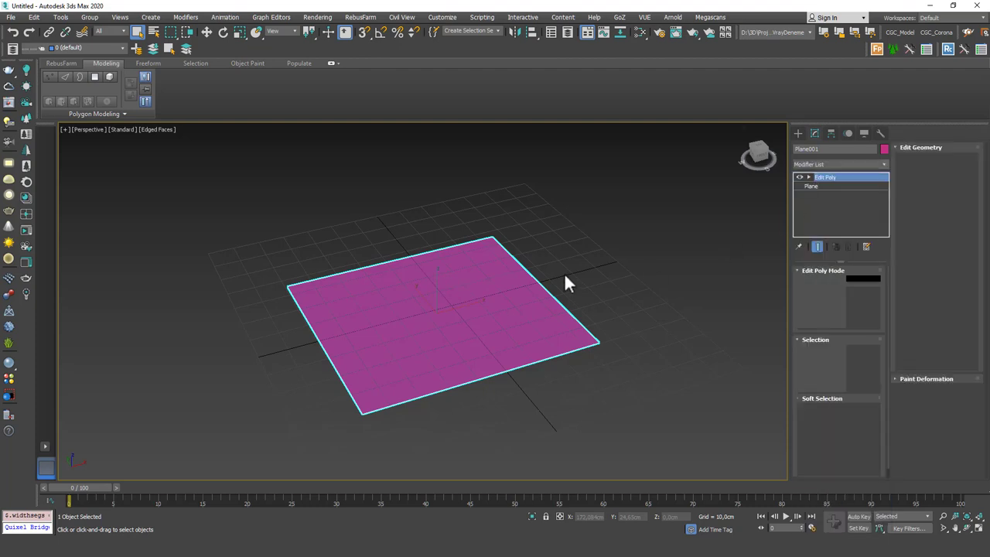
pyautogui.click(539, 284)
pyautogui.keyDown('alt'); pyautogui.moveTo(521, 291); pyautogui.dragTo(483, 252, button='middle'); pyautogui.keyUp('alt')
pyautogui.press('w')
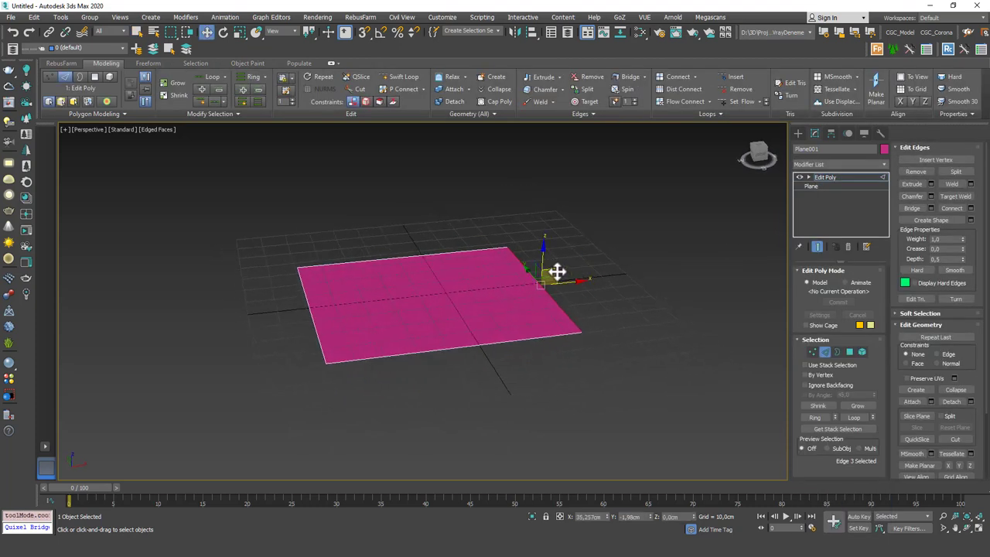
pyautogui.keyDown('shift'); pyautogui.moveTo(557, 274); pyautogui.dragTo(630, 141); pyautogui.keyUp('shift')
pyautogui.moveTo(615, 188); pyautogui.dragTo(571, 274, button='middle')
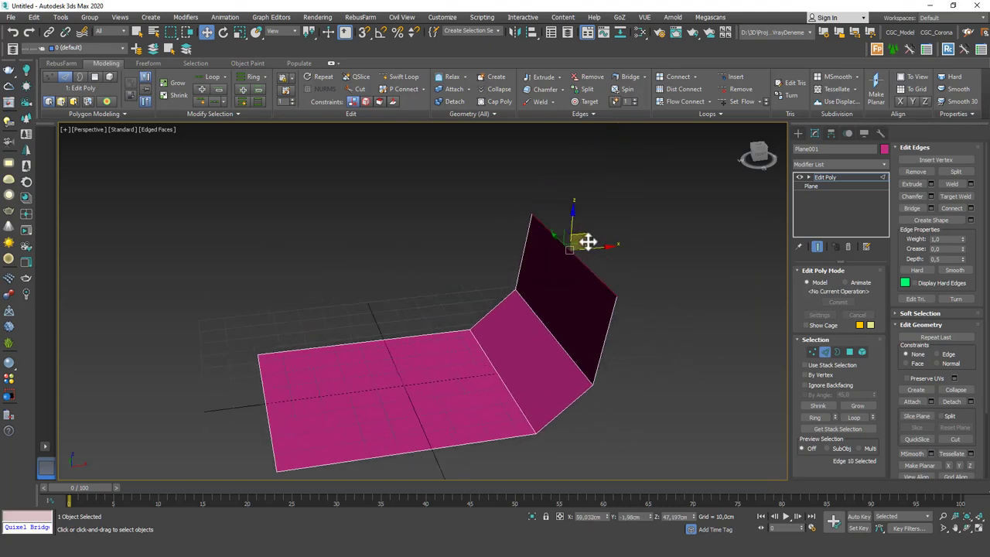
pyautogui.keyDown('shift'); pyautogui.moveTo(586, 237); pyautogui.dragTo(547, 172); pyautogui.keyUp('shift')
pyautogui.moveTo(592, 216)
pyautogui.keyDown('alt'); pyautogui.mouseDown(button='middle')
pyautogui.moveTo(570, 209)
pyautogui.moveTo(588, 205)
pyautogui.mouseUp(button='middle'); pyautogui.keyUp('alt')
# Add a Shell modifier to the whole bent surface to give it thickness
pyautogui.click(825, 177)
pyautogui.click(823, 164)
pyautogui.write('sh')
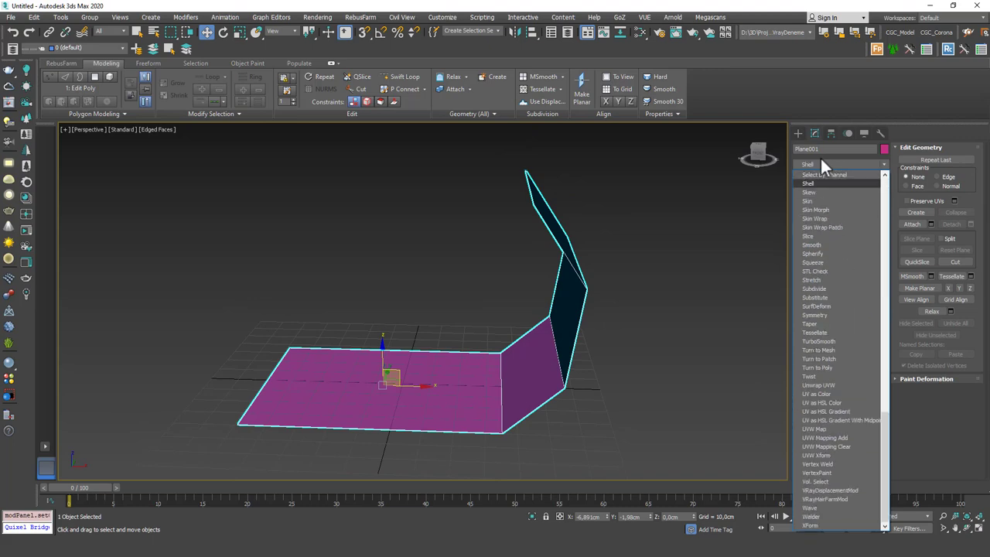
pyautogui.press('Return')
pyautogui.keyDown('alt'); pyautogui.moveTo(585, 302); pyautogui.dragTo(564, 283, button='middle'); pyautogui.keyUp('alt')
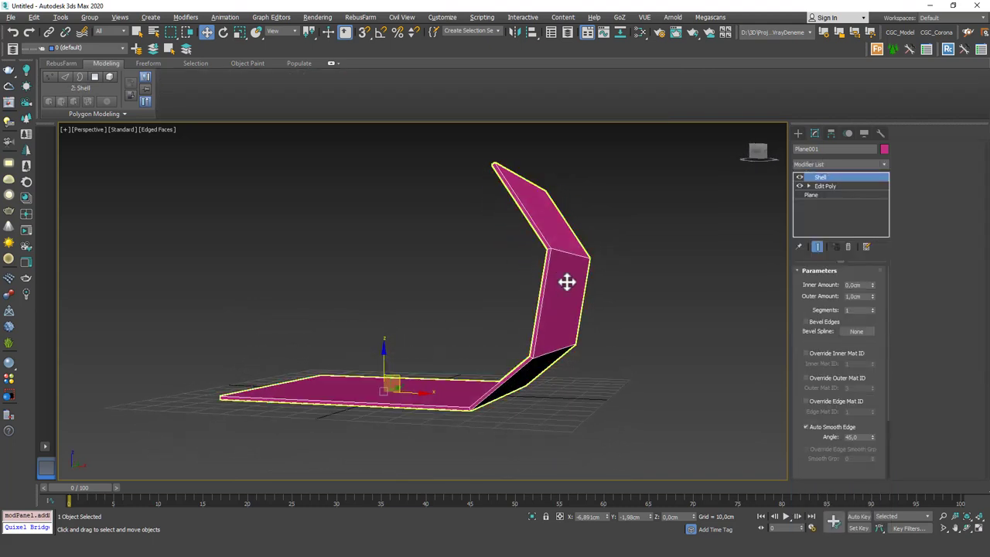
pyautogui.scroll(5, 542, 263)
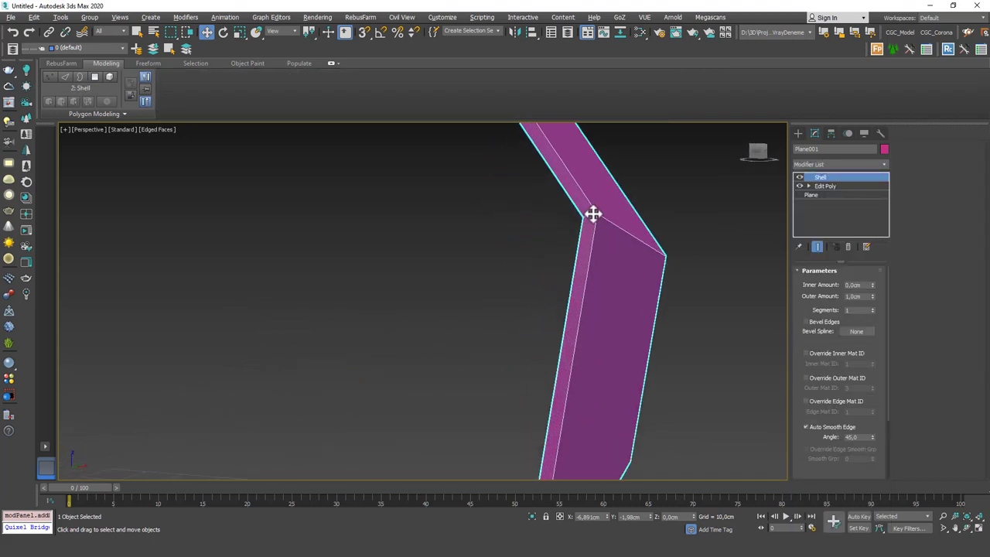
pyautogui.scroll(-5, 549, 278)
pyautogui.keyDown('alt'); pyautogui.moveTo(541, 301); pyautogui.dragTo(573, 302, button='middle'); pyautogui.keyUp('alt')
# Set the Shell outer amount to 10 cm
pyautogui.moveTo(872, 297); pyautogui.dragTo(858, 153)
pyautogui.doubleClick(855, 296)
pyautogui.write('10')
pyautogui.press('Return')
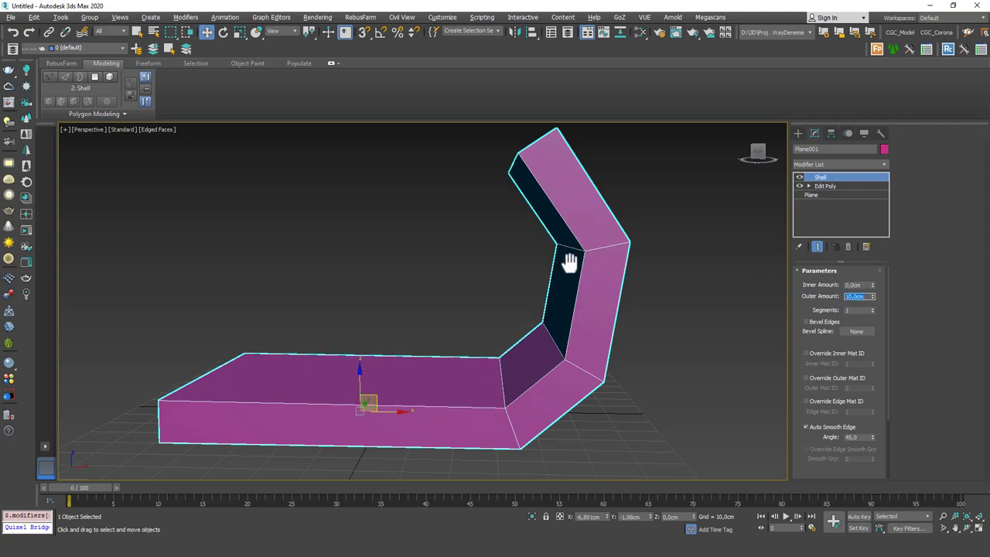
pyautogui.keyDown('alt'); pyautogui.moveTo(570, 261); pyautogui.dragTo(551, 267, button='middle'); pyautogui.keyUp('alt')
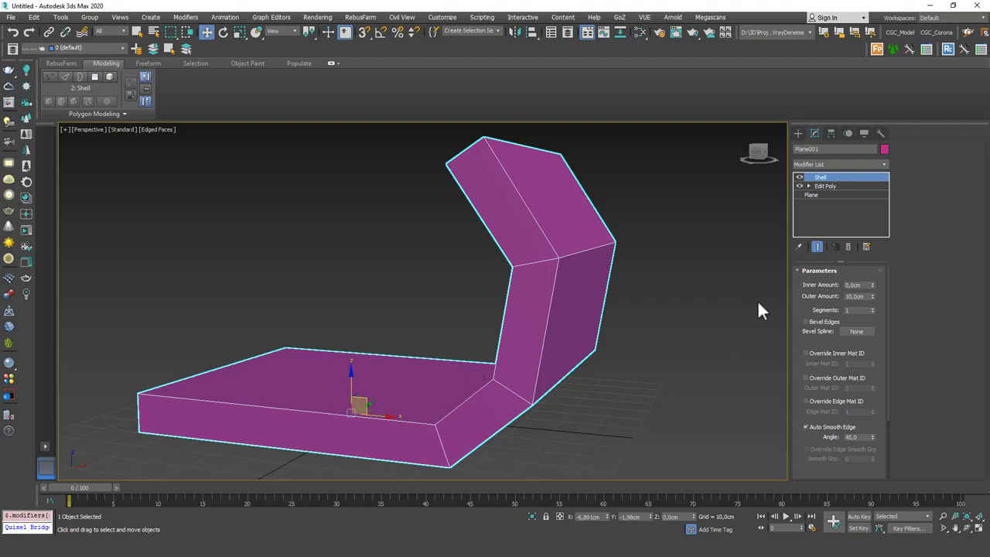
# Increase the Shell outer amount to 20 cm
pyautogui.doubleClick(866, 296)
pyautogui.write('20')
pyautogui.press('Return')
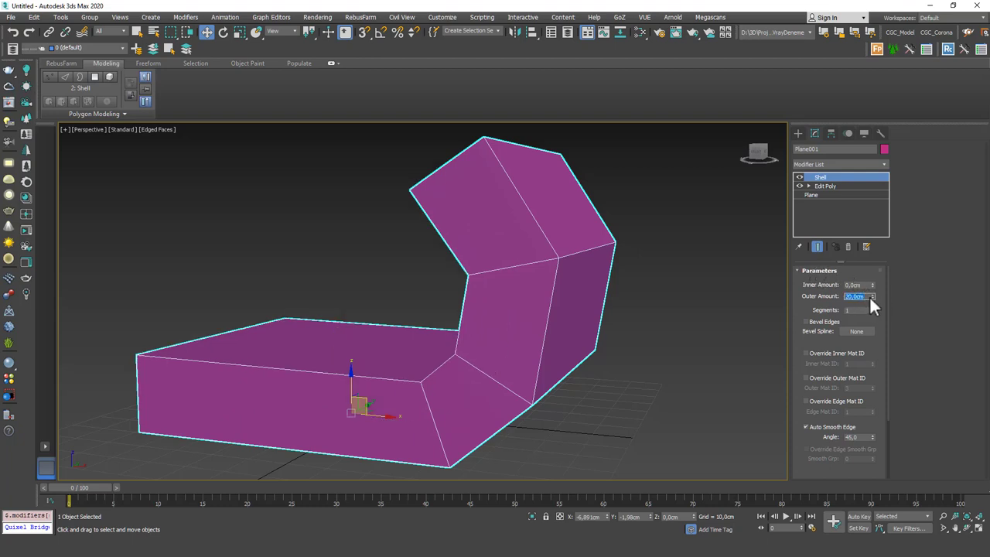
# Reset the Shell outer amount to 0 and set the inner amount to 20 cm
pyautogui.rightClick(872, 299)
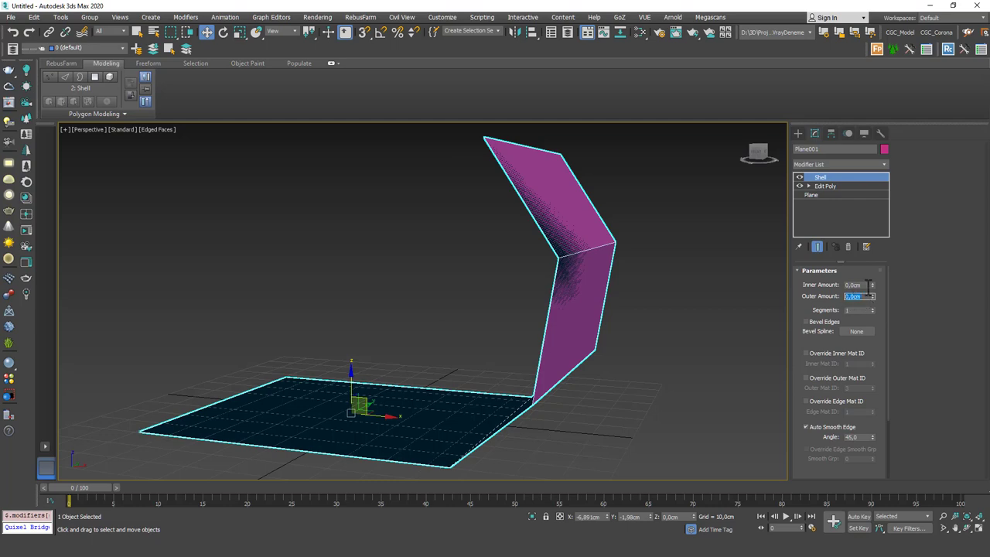
pyautogui.doubleClick(865, 284)
pyautogui.write('20')
pyautogui.press('Return')
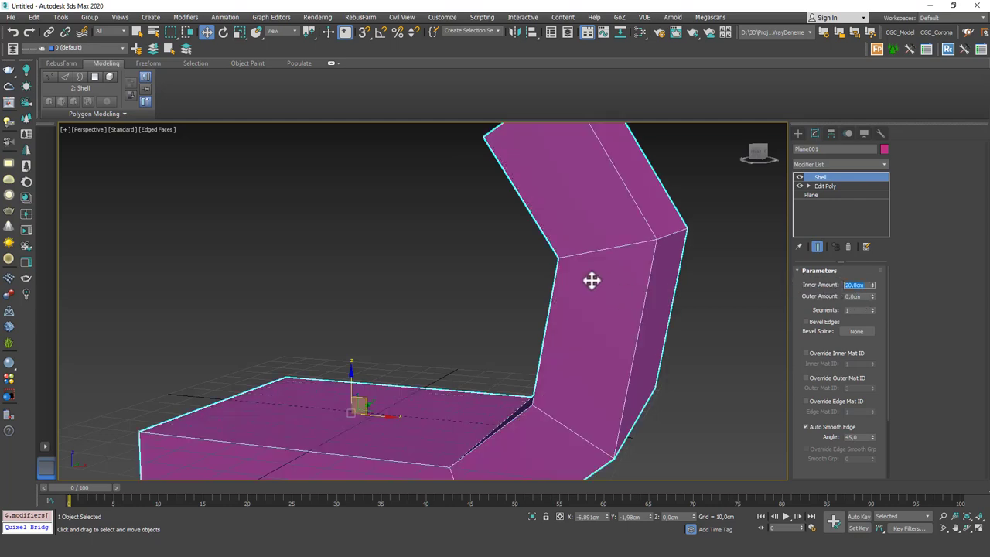
pyautogui.keyDown('alt'); pyautogui.moveTo(587, 279); pyautogui.dragTo(642, 247, button='middle'); pyautogui.keyUp('alt')
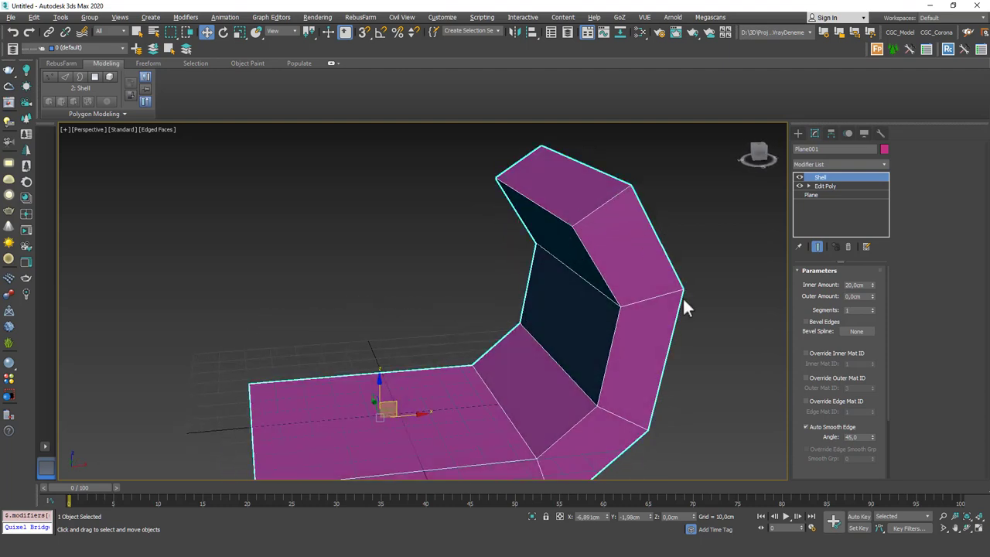
# Examine the thickened seat form from several angles together with the Shell parameters
pyautogui.keyDown('alt'); pyautogui.moveTo(621, 329); pyautogui.dragTo(584, 290, button='middle'); pyautogui.keyUp('alt')
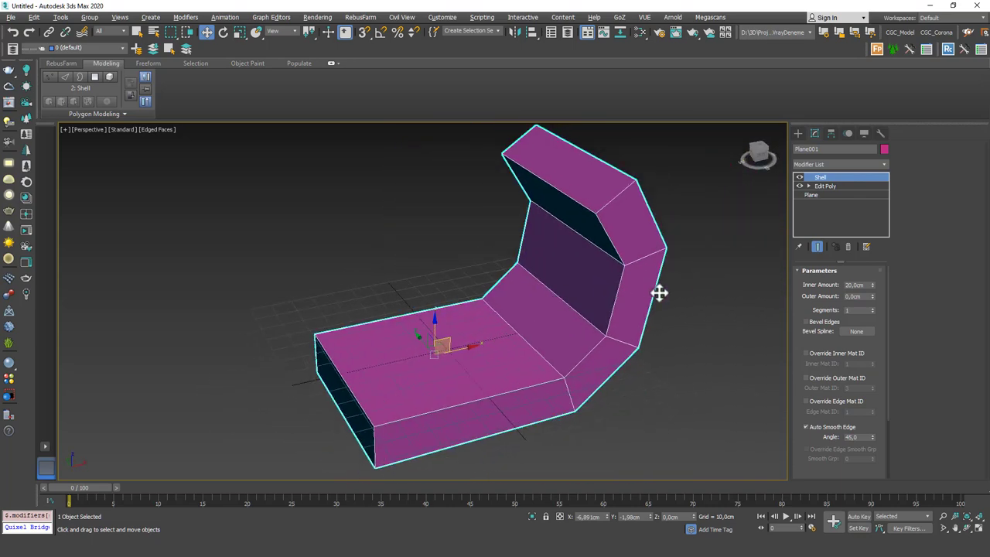
pyautogui.scroll(-1, 803, 301)
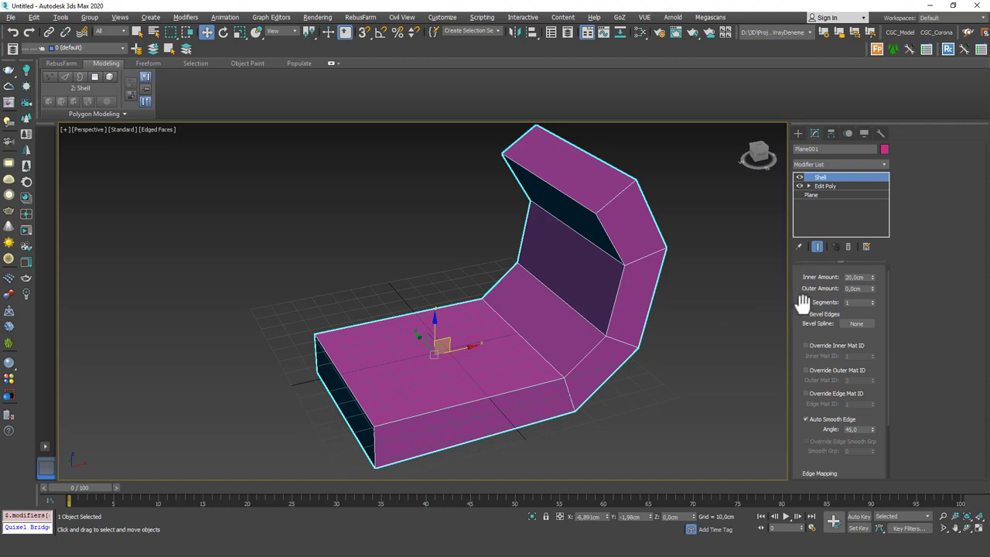
pyautogui.scroll(-1, 805, 300)
pyautogui.moveTo(594, 273); pyautogui.dragTo(583, 304, button='middle')
pyautogui.scroll(1, 802, 309)
pyautogui.scroll(-2, 802, 295)
pyautogui.scroll(1, 804, 313)
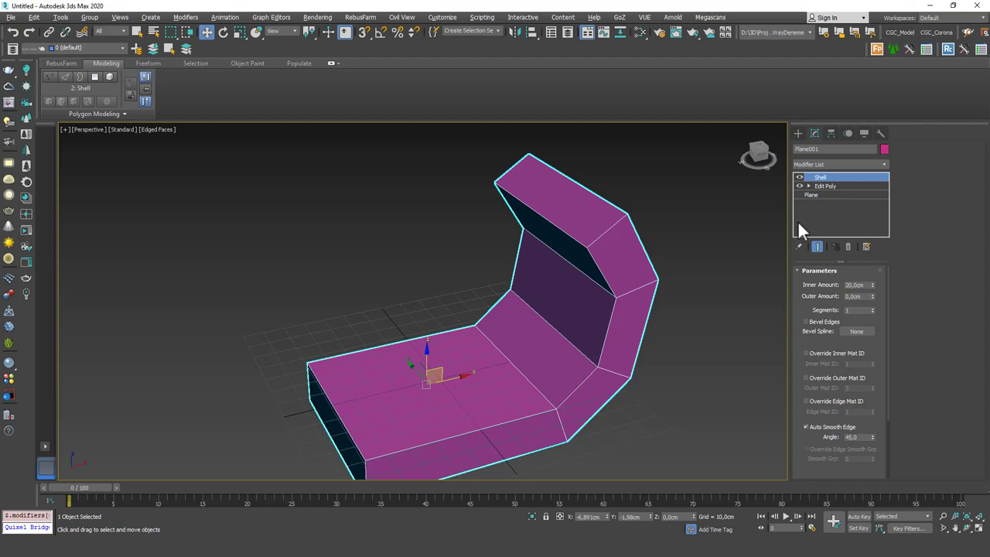
pyautogui.keyDown('alt'); pyautogui.moveTo(559, 304); pyautogui.dragTo(519, 304, button='middle'); pyautogui.keyUp('alt')
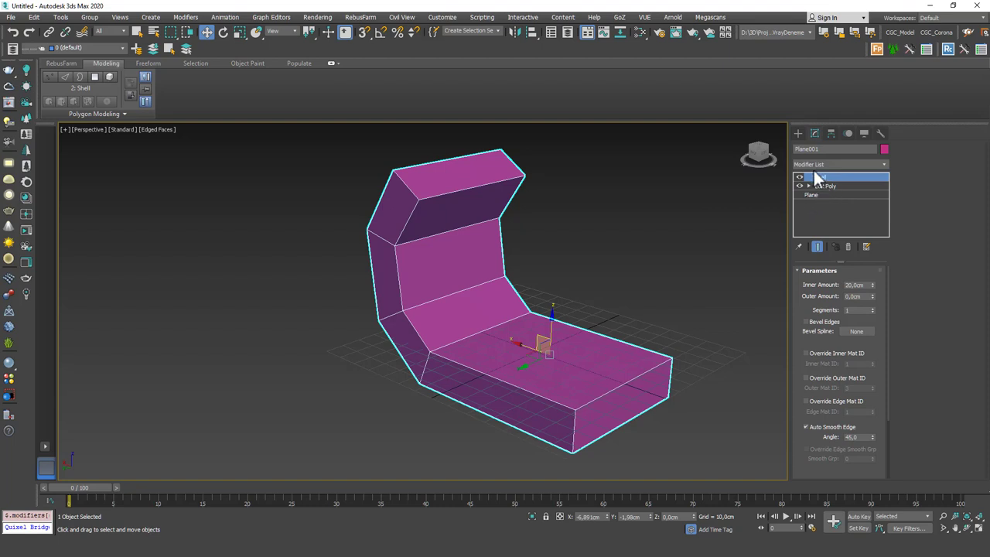
# Add a TurboSmooth modifier above the Shell and set its iterations to 3
pyautogui.click(824, 163)
pyautogui.click(823, 163)
pyautogui.click(801, 163)
pyautogui.write('tu')
pyautogui.press('Return')
pyautogui.click(872, 286)
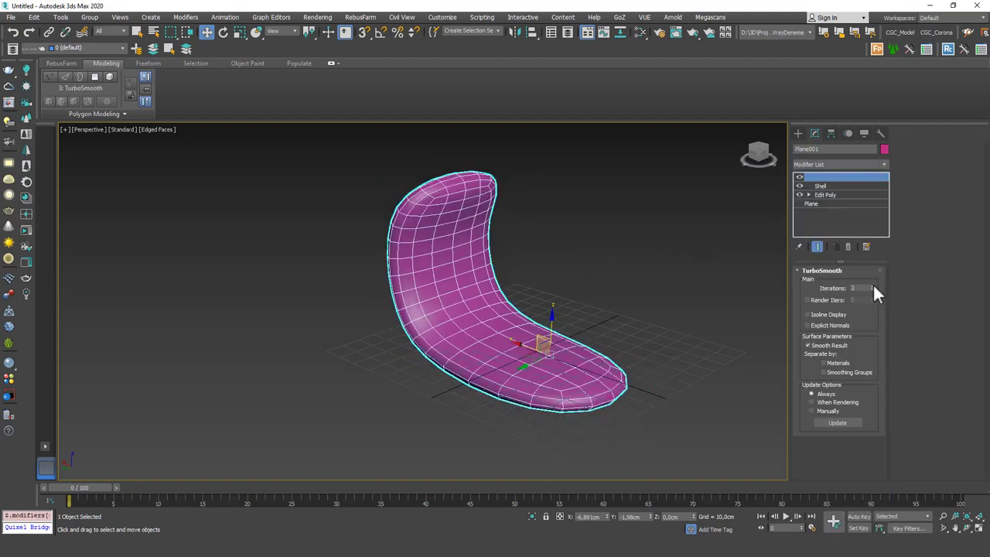
pyautogui.click(872, 286)
# Hide the edged faces and inspect the deselected, smoothed seat from all sides
pyautogui.click(545, 224)
pyautogui.press('F4')
pyautogui.keyDown('alt'); pyautogui.moveTo(580, 282); pyautogui.dragTo(515, 206, button='middle'); pyautogui.keyUp('alt')
pyautogui.keyDown('alt'); pyautogui.moveTo(500, 294); pyautogui.dragTo(380, 198, button='middle'); pyautogui.keyUp('alt')
pyautogui.click(434, 302)
pyautogui.keyDown('alt'); pyautogui.moveTo(282, 207); pyautogui.dragTo(567, 235, button='middle'); pyautogui.keyUp('alt')
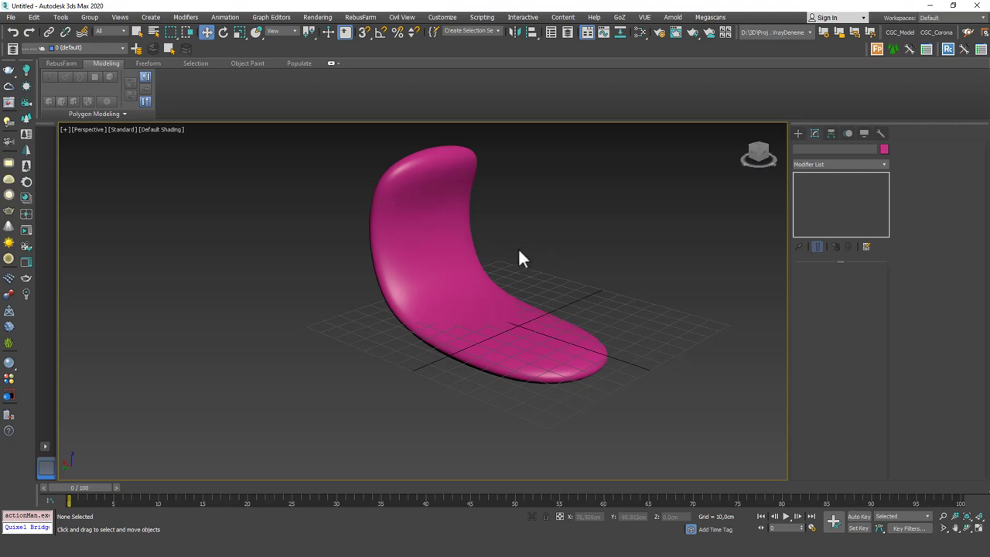
# Set the seat's Shell segments to 8, with the end result turned off and edged faces displayed
pyautogui.click(464, 294)
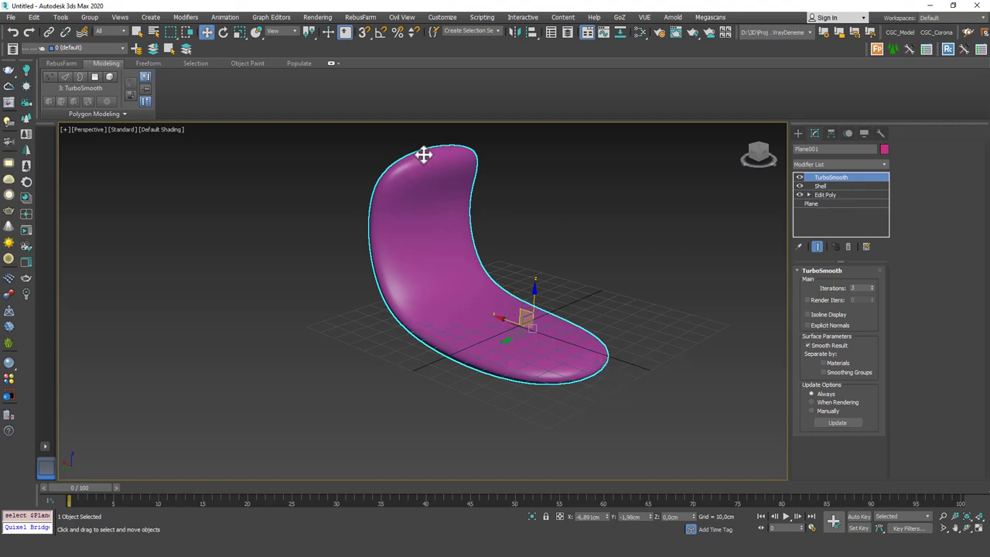
pyautogui.click(822, 185)
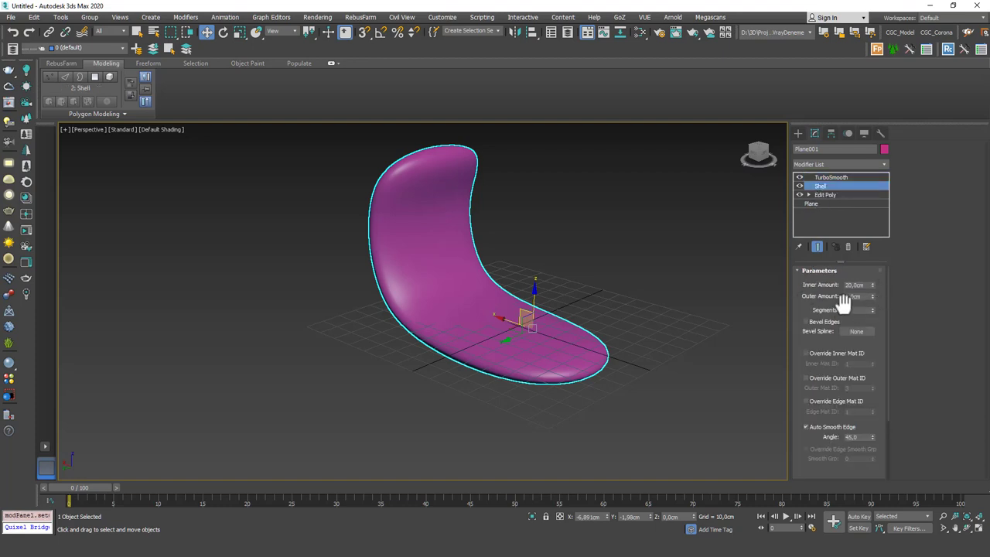
pyautogui.click(816, 245)
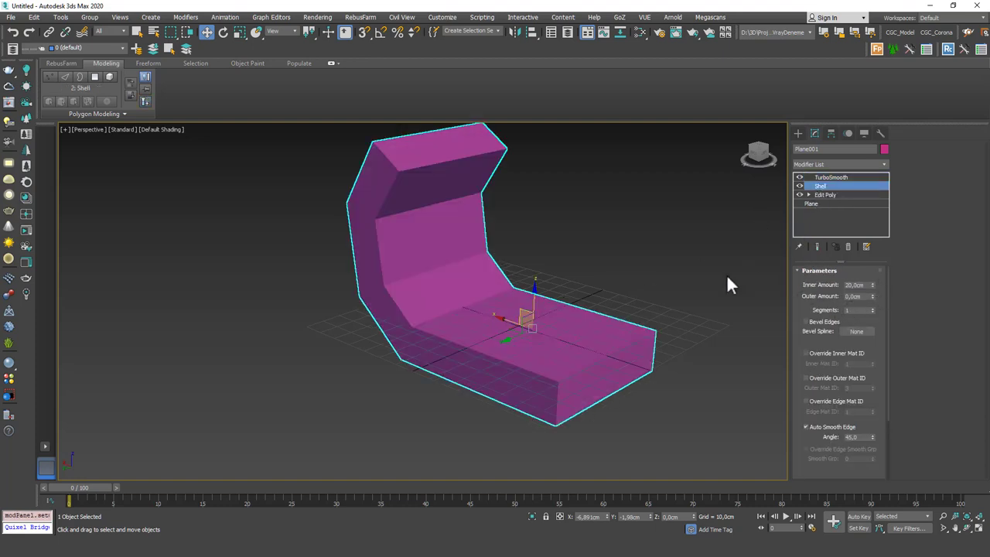
pyautogui.scroll(4, 557, 332)
pyautogui.press('F4')
pyautogui.moveTo(560, 374); pyautogui.dragTo(555, 305, button='middle')
pyautogui.scroll(-2, 580, 303)
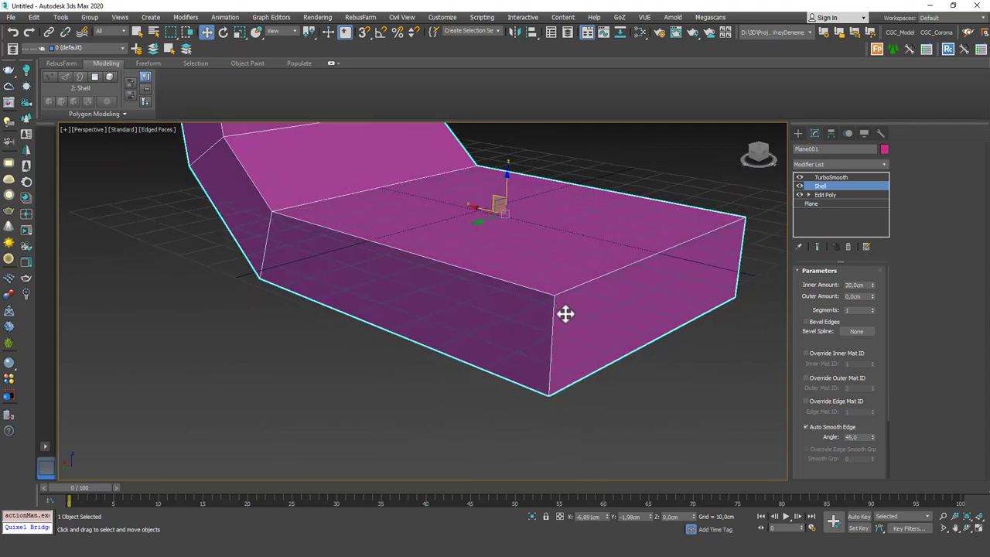
pyautogui.moveTo(873, 307); pyautogui.dragTo(871, 308)
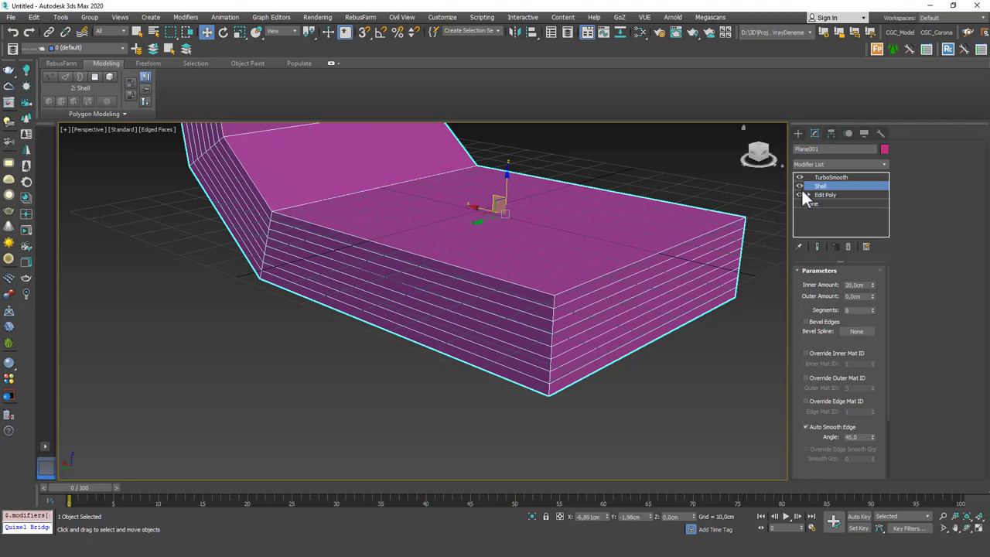
# Show the smoothed end result again without edged faces and inspect the seat's side edges
pyautogui.click(818, 246)
pyautogui.press('F4')
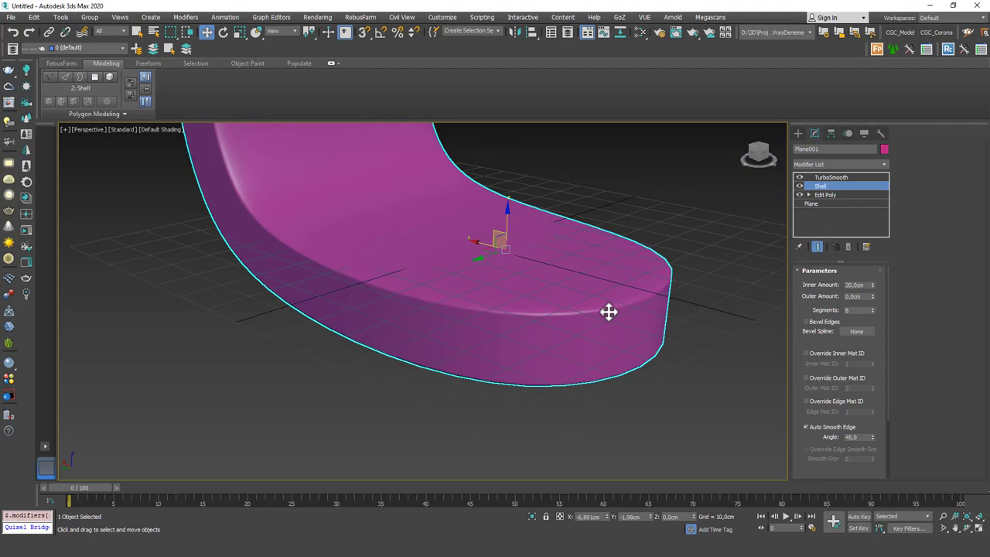
pyautogui.scroll(-5, 580, 275)
pyautogui.keyDown('alt'); pyautogui.moveTo(580, 275); pyautogui.dragTo(869, 320, button='middle'); pyautogui.keyUp('alt')
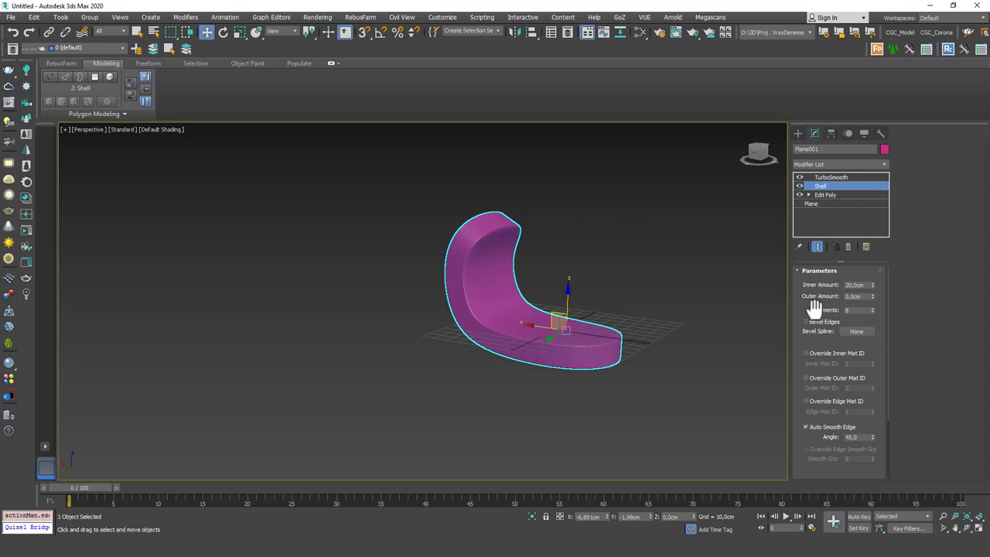
pyautogui.scroll(4, 577, 266)
pyautogui.moveTo(573, 261); pyautogui.dragTo(565, 249, button='middle')
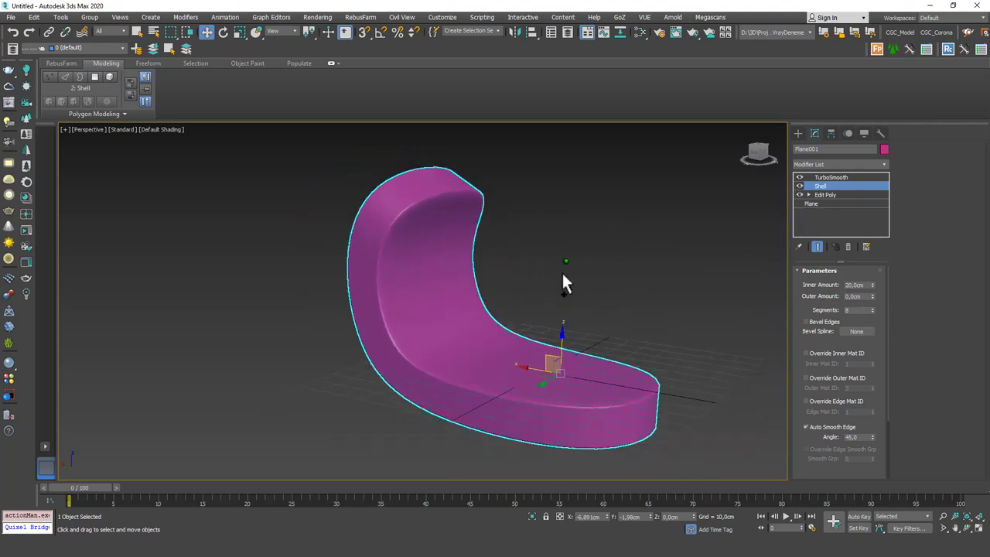
pyautogui.moveTo(562, 273); pyautogui.dragTo(564, 254, button='middle')
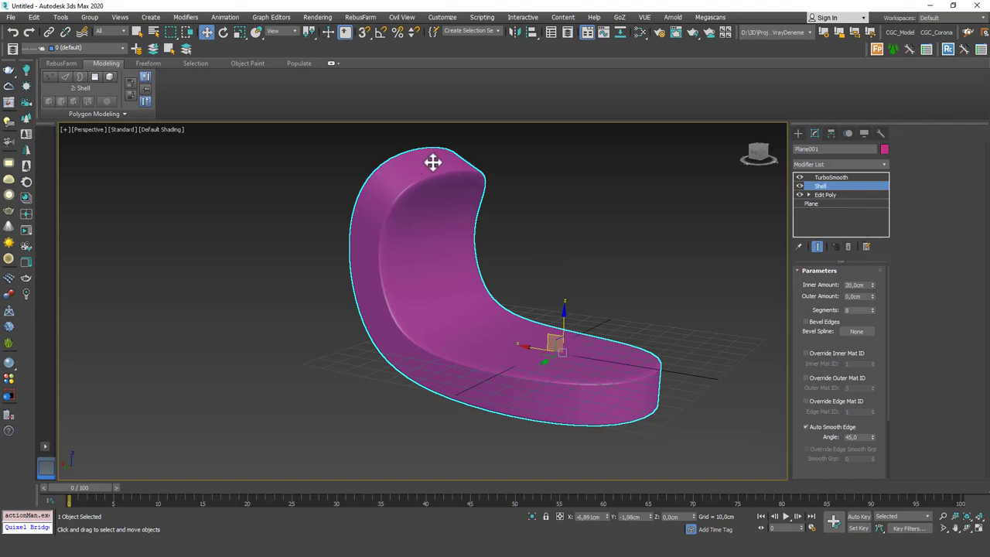
# Compare the seat with Shell segments reset to 1 and raised back to 8, viewing it from several angles
pyautogui.rightClick(873, 310)
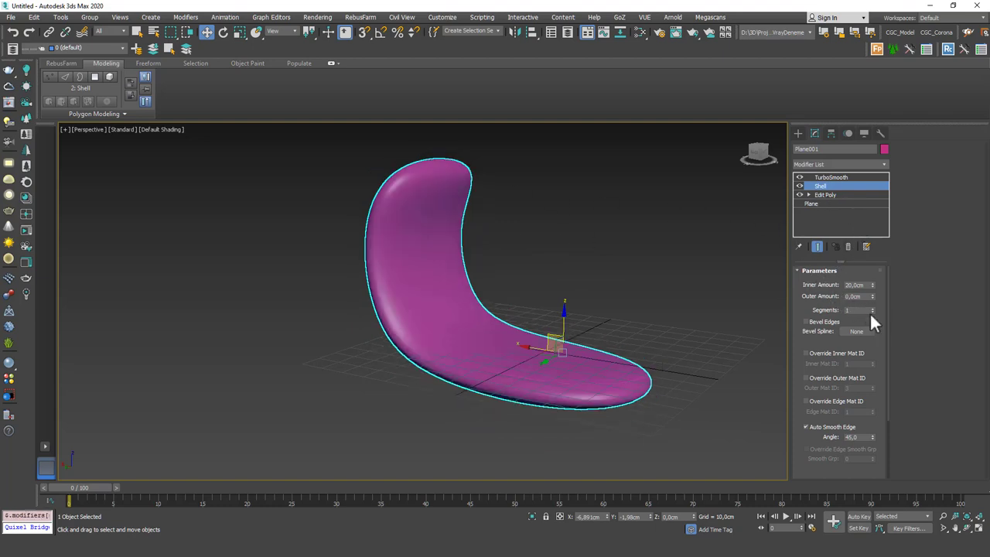
pyautogui.doubleClick(850, 310)
pyautogui.write('7')
pyautogui.press('Return')
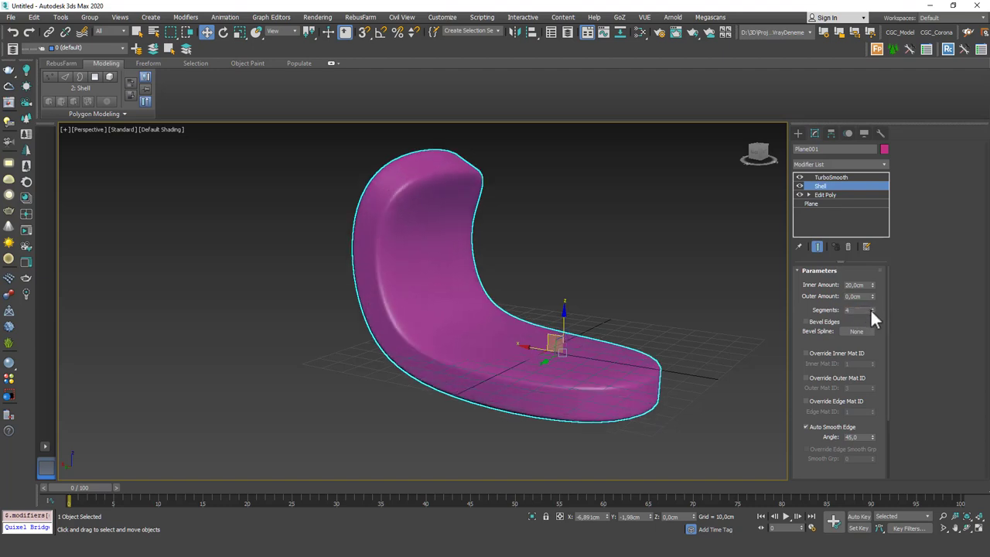
pyautogui.click(872, 308)
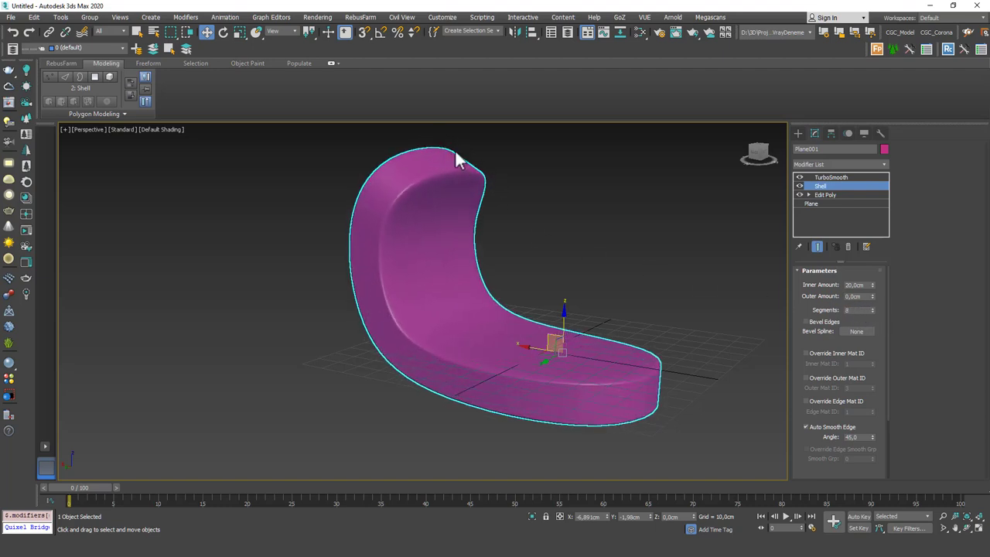
pyautogui.keyDown('alt'); pyautogui.moveTo(528, 338); pyautogui.dragTo(462, 370, button='middle'); pyautogui.keyUp('alt')
pyautogui.scroll(-3, 559, 249)
pyautogui.keyDown('alt'); pyautogui.moveTo(667, 249); pyautogui.dragTo(756, 261, button='middle'); pyautogui.keyUp('alt')
pyautogui.keyDown('alt'); pyautogui.moveTo(564, 340); pyautogui.dragTo(541, 302, button='middle'); pyautogui.keyUp('alt')
pyautogui.scroll(4, 524, 349)
pyautogui.scroll(-1, 501, 359)
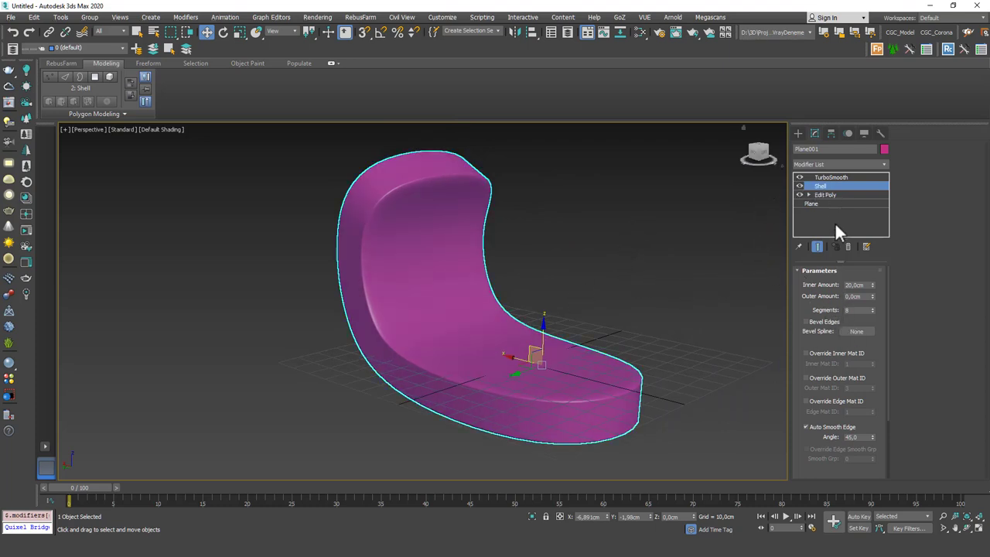
# Reset the seat's Shell segments to 1 and move TurboSmooth below Shell in the modifier stack
pyautogui.rightClick(871, 309)
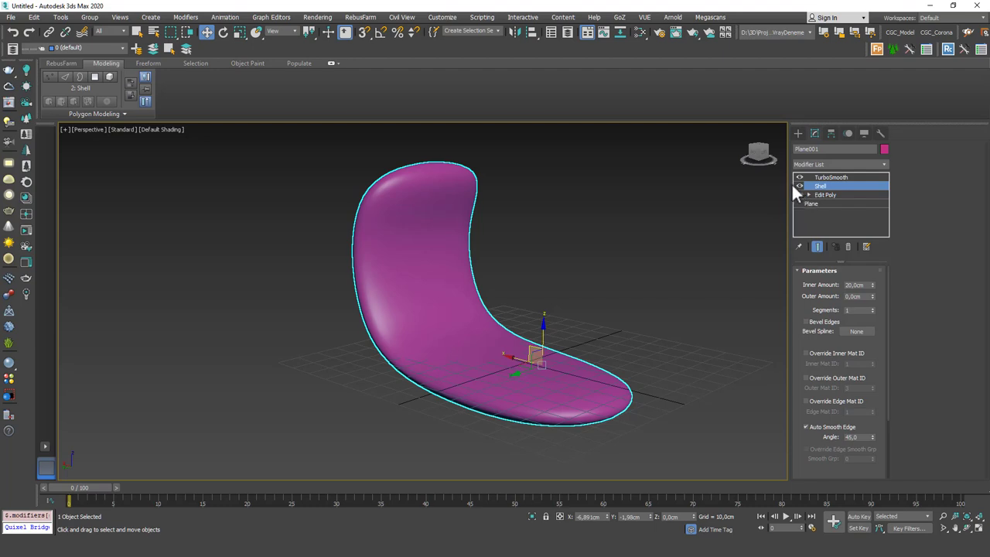
pyautogui.moveTo(828, 179)
pyautogui.mouseDown()
pyautogui.moveTo(830, 226)
pyautogui.moveTo(822, 165)
pyautogui.moveTo(826, 193)
pyautogui.moveTo(835, 174)
pyautogui.moveTo(831, 191)
pyautogui.mouseUp()
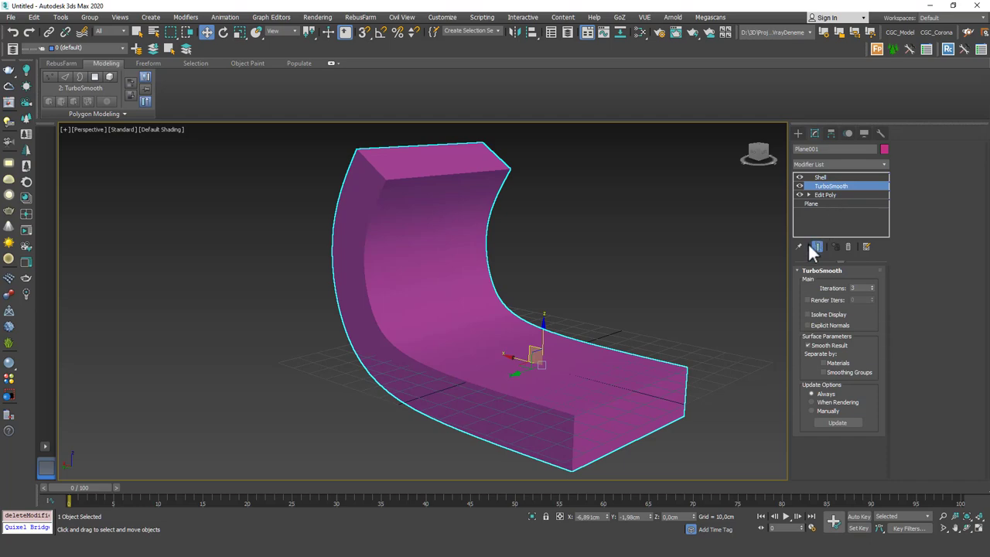
# Display edged faces and examine the shelled seat's mesh and sharp side edges from several angles
pyautogui.moveTo(640, 284)
pyautogui.keyDown('alt'); pyautogui.mouseDown(button='middle')
pyautogui.moveTo(539, 296)
pyautogui.moveTo(577, 327)
pyautogui.moveTo(531, 407)
pyautogui.mouseUp(button='middle'); pyautogui.keyUp('alt')
pyautogui.press('F4')
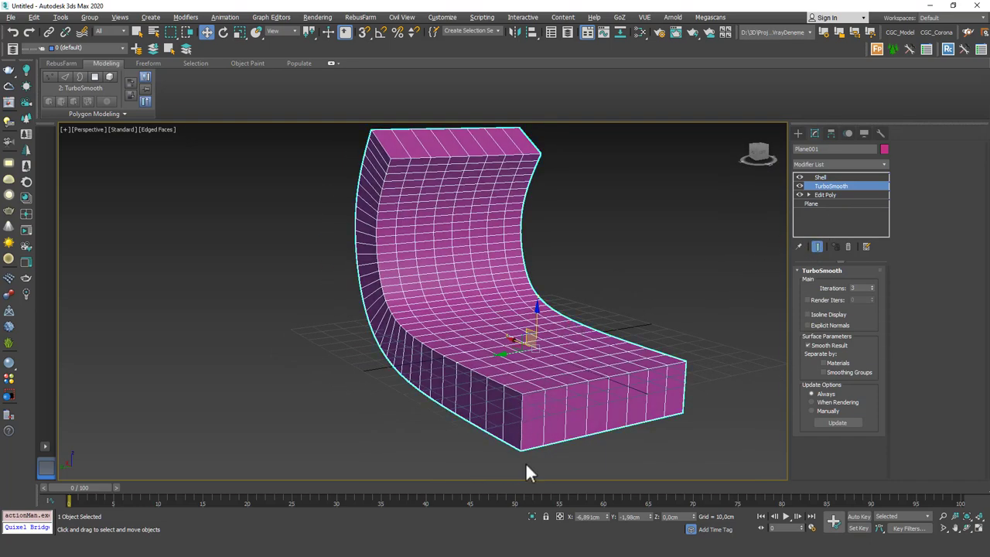
pyautogui.keyDown('alt'); pyautogui.moveTo(596, 356); pyautogui.dragTo(597, 376, button='middle'); pyautogui.keyUp('alt')
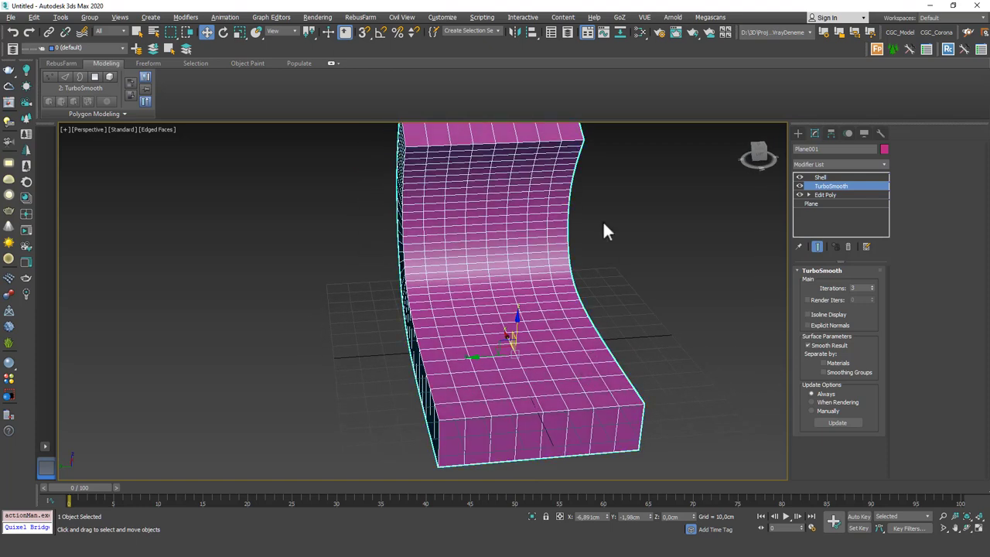
pyautogui.keyDown('alt'); pyautogui.moveTo(526, 243); pyautogui.dragTo(518, 293, button='middle'); pyautogui.keyUp('alt')
pyautogui.scroll(4, 520, 283)
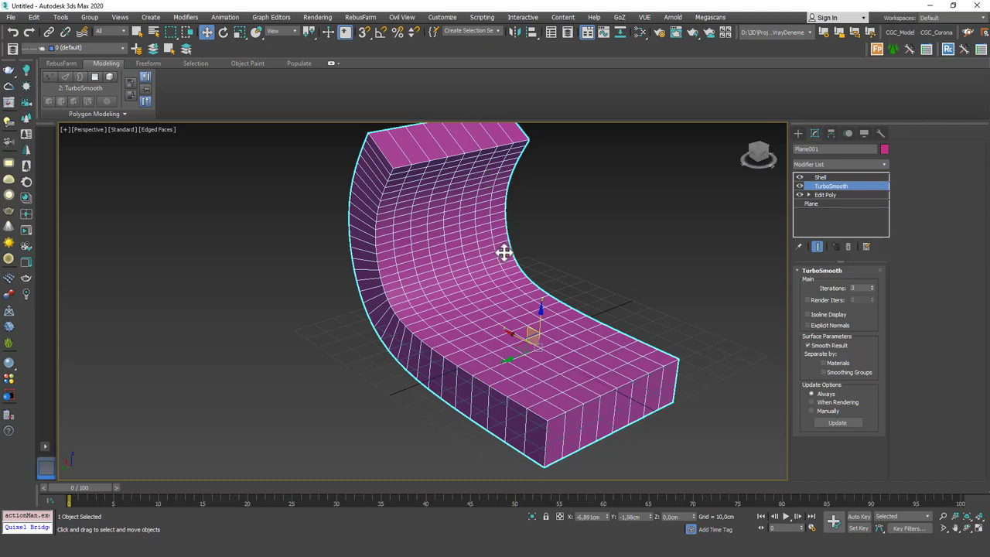
pyautogui.keyDown('alt'); pyautogui.moveTo(428, 281); pyautogui.dragTo(390, 280, button='middle'); pyautogui.keyUp('alt')
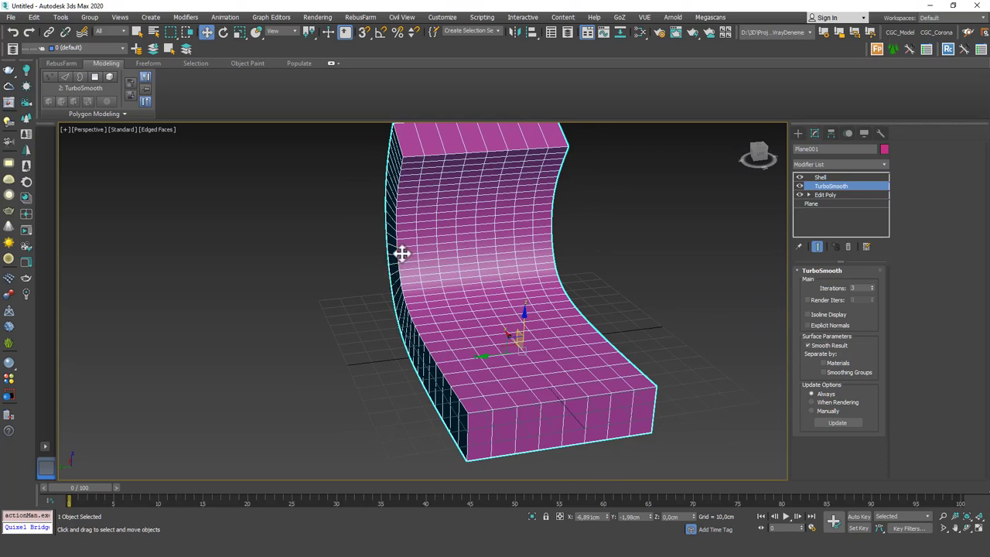
pyautogui.keyDown('alt'); pyautogui.moveTo(467, 281); pyautogui.dragTo(398, 279, button='middle'); pyautogui.keyUp('alt')
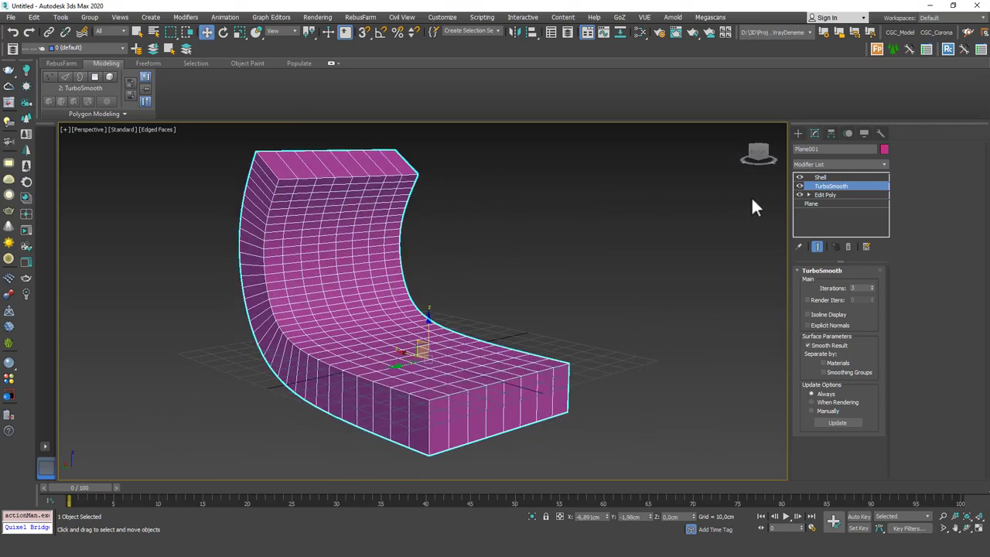
# Compare the seat with Shell and TurboSmooth each disabled and re-enabled, viewing it from different angles
pyautogui.click(800, 177)
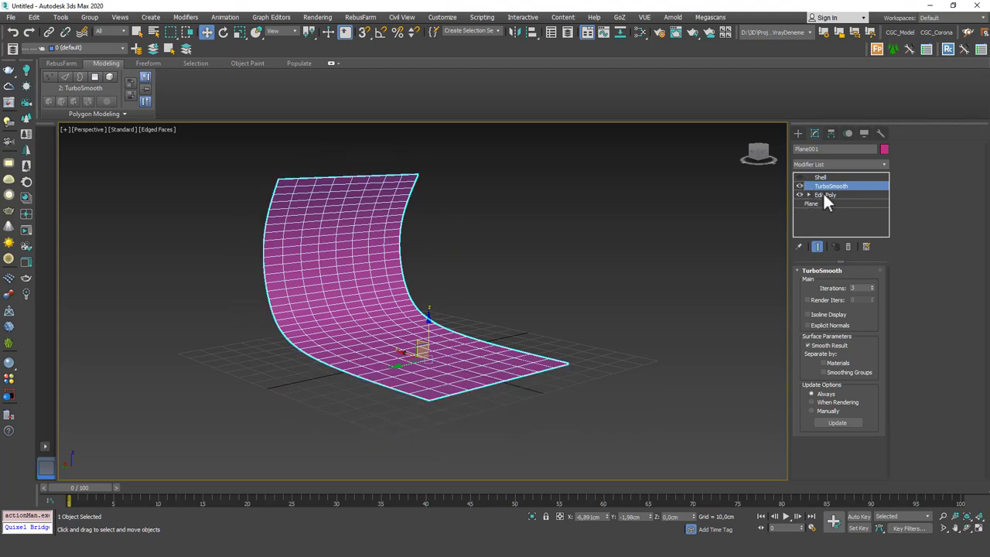
pyautogui.click(799, 186)
pyautogui.click(800, 185)
pyautogui.keyDown('alt'); pyautogui.moveTo(464, 297); pyautogui.dragTo(389, 226, button='middle'); pyautogui.keyUp('alt')
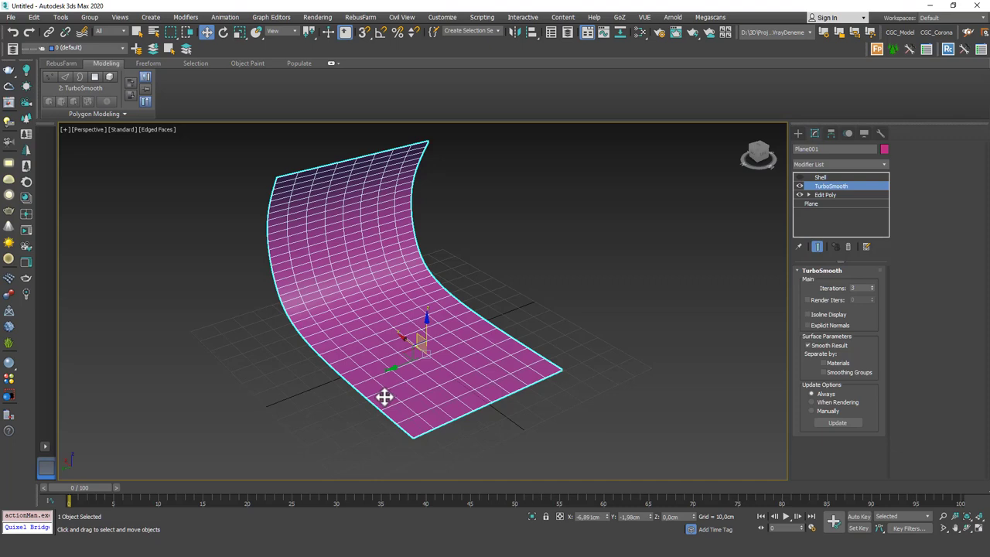
pyautogui.click(799, 177)
pyautogui.keyDown('alt'); pyautogui.moveTo(340, 272); pyautogui.dragTo(372, 263, button='middle'); pyautogui.keyUp('alt')
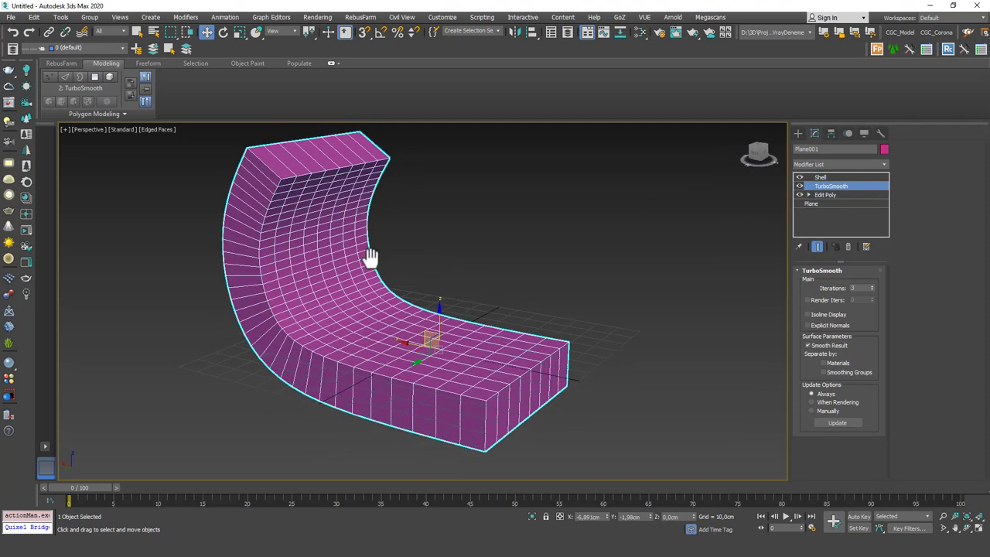
# Hide the edged faces and examine the hard-edged, shelled seat up close and from afar
pyautogui.press('F4')
pyautogui.scroll(3, 441, 279)
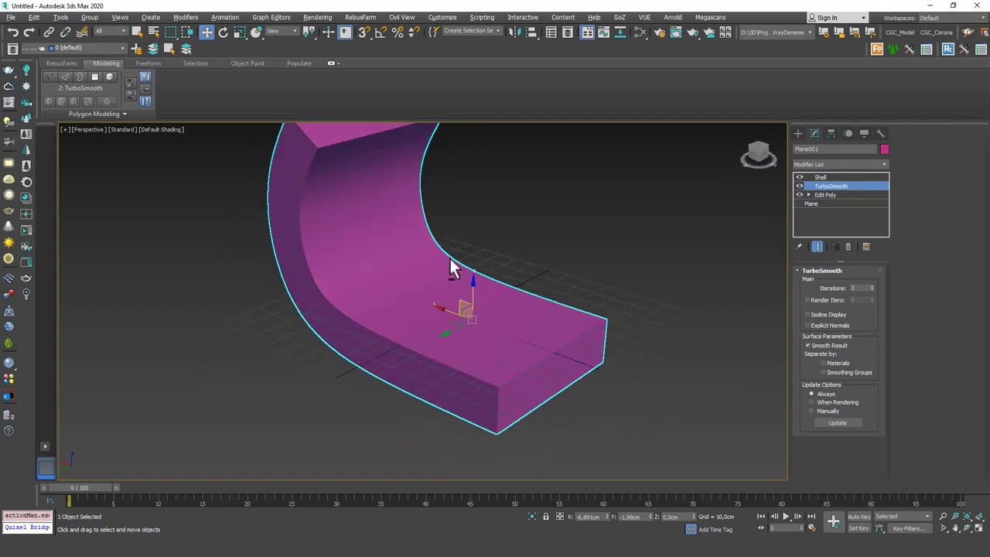
pyautogui.scroll(-4, 450, 286)
pyautogui.keyDown('alt'); pyautogui.moveTo(448, 292); pyautogui.dragTo(426, 306, button='middle'); pyautogui.keyUp('alt')
pyautogui.scroll(3, 438, 325)
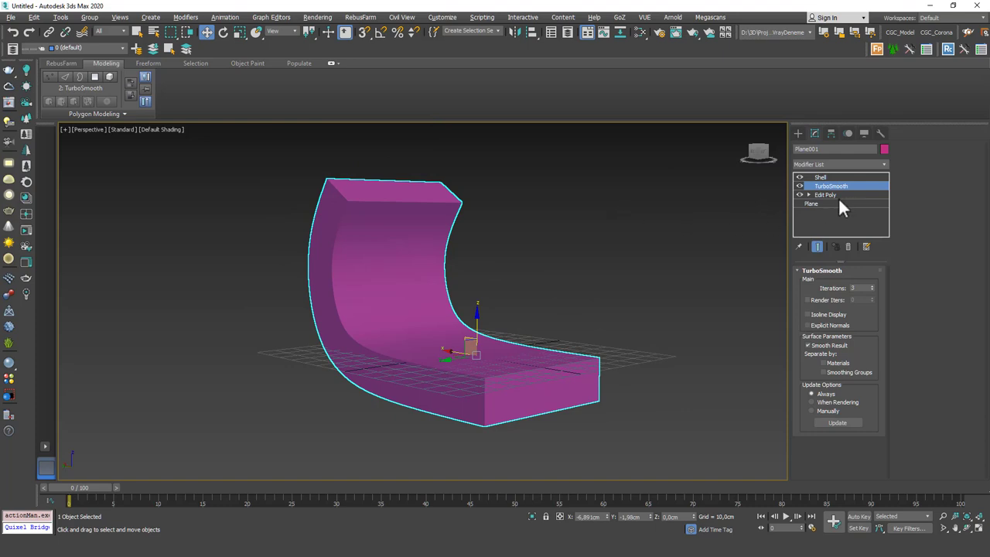
# Delete the seat from the scene
pyautogui.press('Delete')
pyautogui.keyDown('alt'); pyautogui.moveTo(447, 302); pyautogui.dragTo(464, 293, button='middle'); pyautogui.keyUp('alt')
pyautogui.scroll(-3, 469, 309)
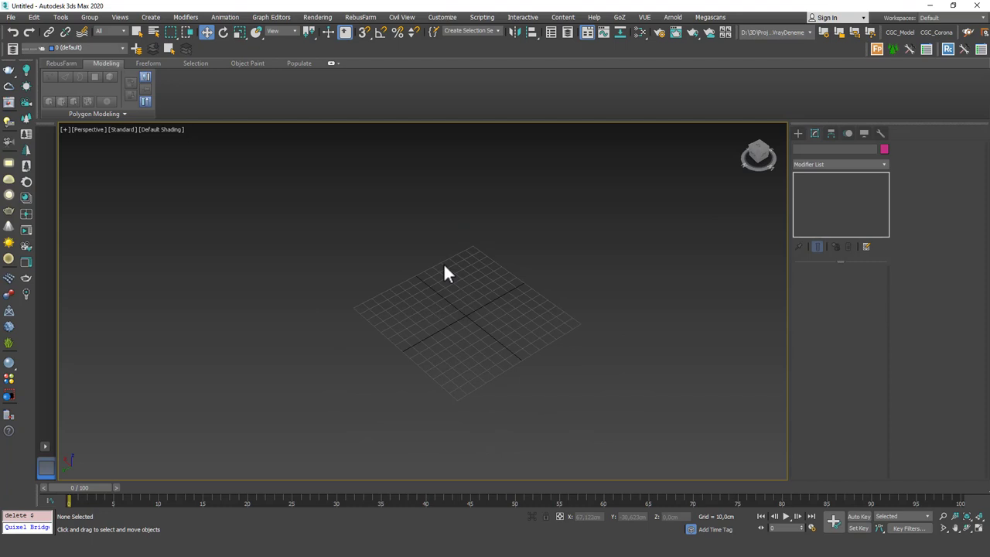
# Create a box about 138 cm long, 132 cm wide and 120 cm high over the grid
pyautogui.click(798, 133)
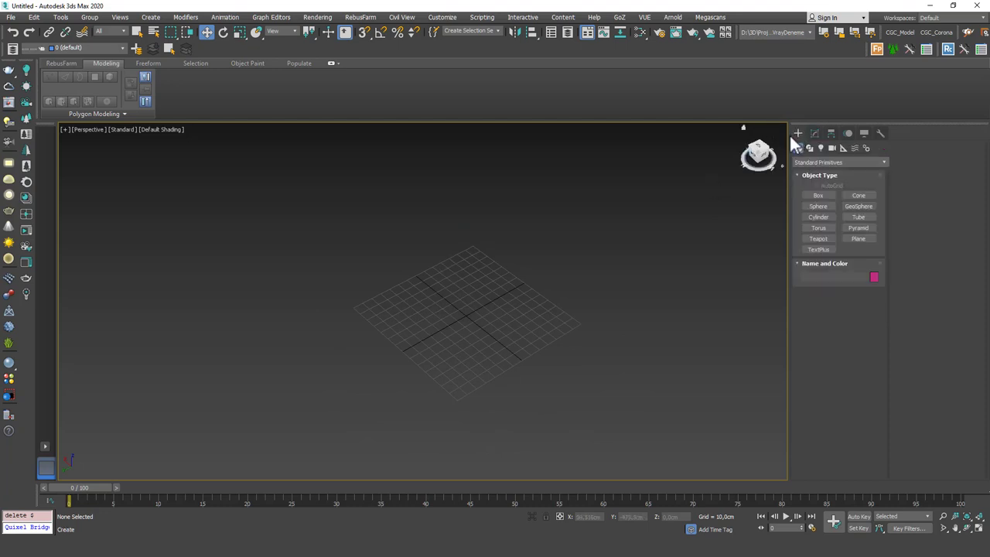
pyautogui.click(817, 197)
pyautogui.moveTo(459, 247); pyautogui.dragTo(437, 380)
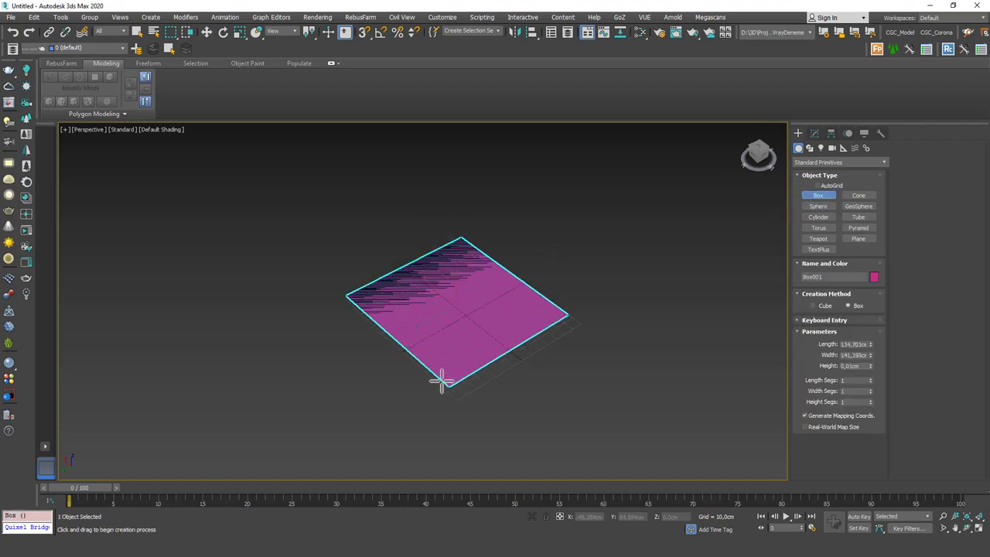
pyautogui.click(437, 268)
pyautogui.click(503, 236)
# Set the box's length, width and height to 300 cm and its X and Y position to 0
pyautogui.click(815, 133)
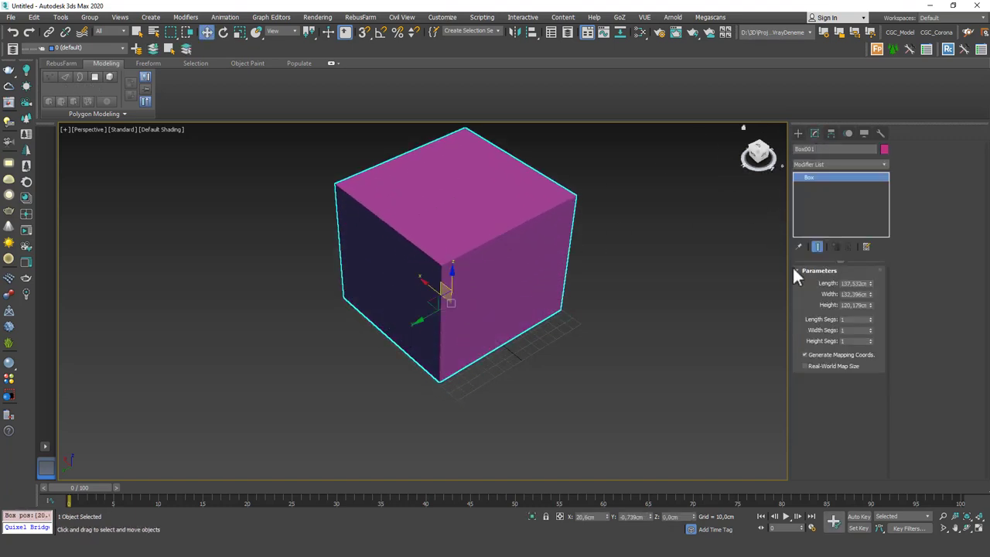
pyautogui.doubleClick(849, 284)
pyautogui.write('300')
pyautogui.press('Tab')
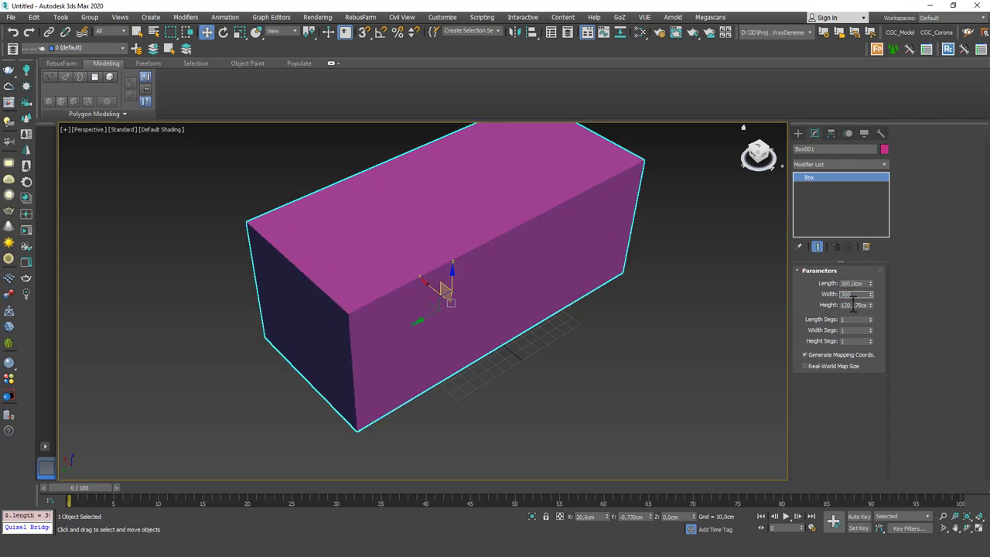
pyautogui.write('300')
pyautogui.press('Tab')
pyautogui.write('300')
pyautogui.press('Return')
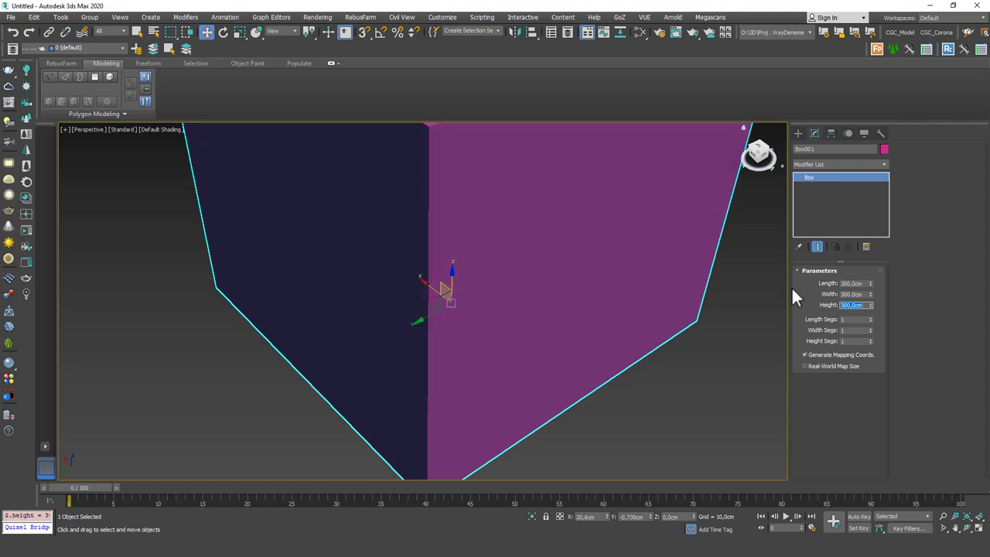
pyautogui.scroll(-6, 445, 302)
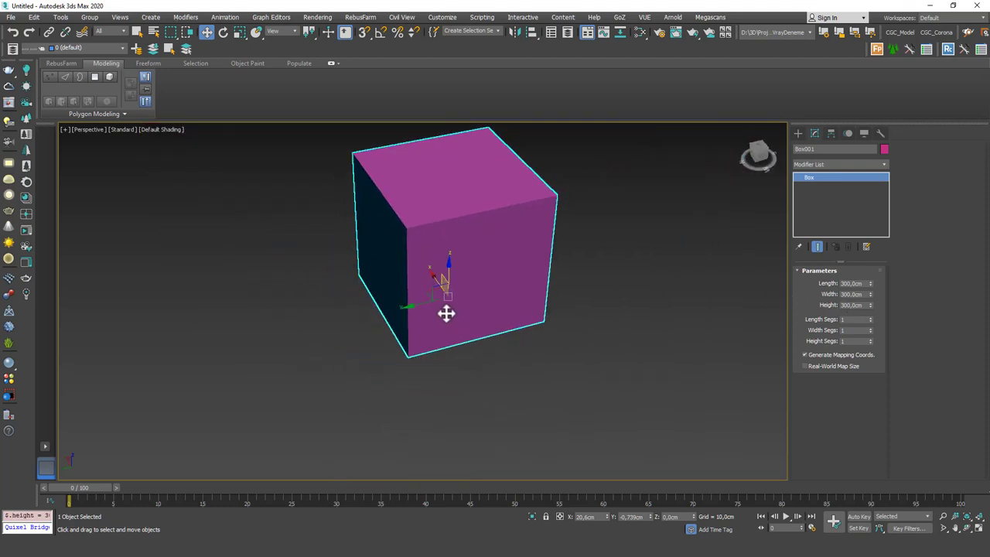
pyautogui.scroll(4, 445, 312)
pyautogui.moveTo(449, 304); pyautogui.dragTo(453, 308, button='middle')
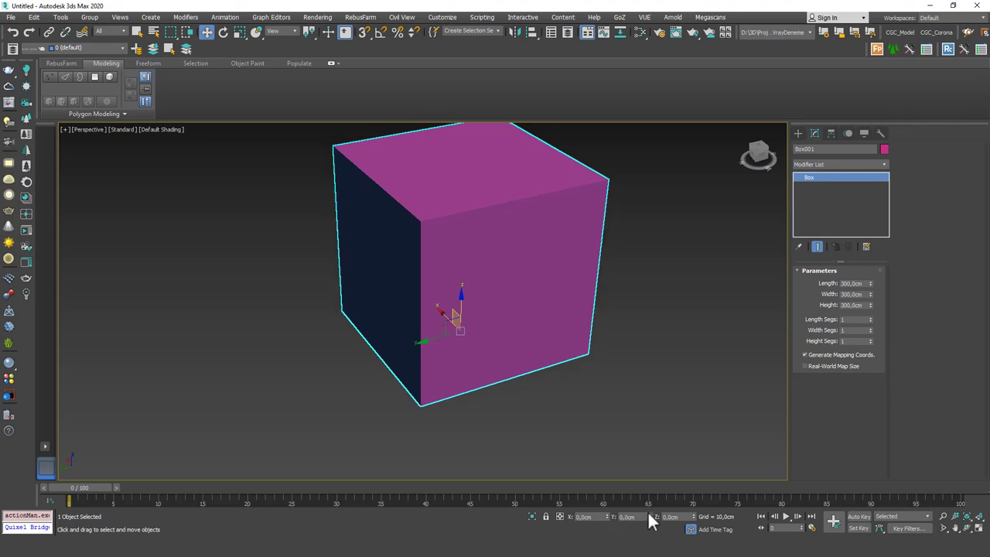
# Add an Edit Poly modifier to the box and select one side face at polygon level
pyautogui.keyDown('alt'); pyautogui.moveTo(528, 255); pyautogui.dragTo(554, 297, button='middle'); pyautogui.keyUp('alt')
pyautogui.hotkey('shift', 'e')
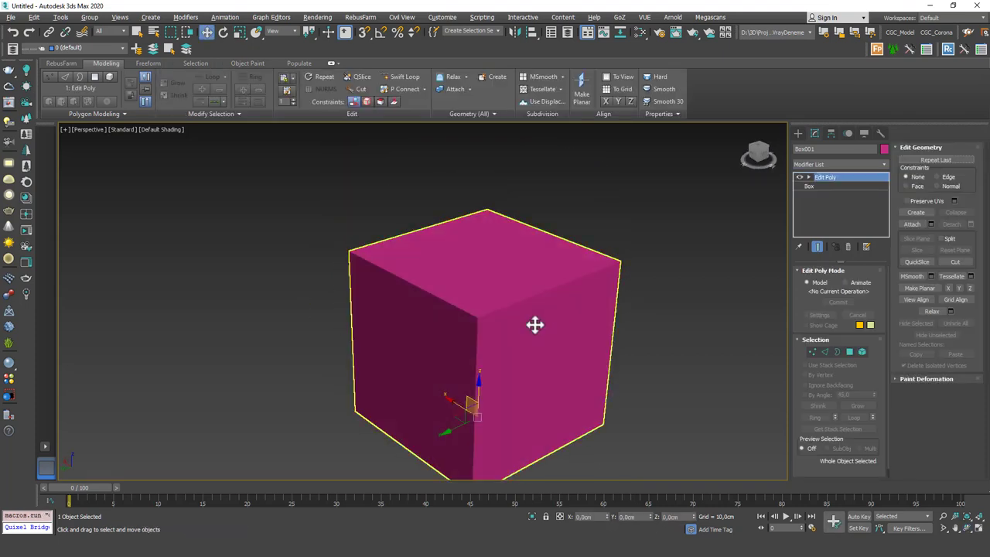
pyautogui.press('4')
pyautogui.click(435, 344)
pyautogui.scroll(-4, 455, 350)
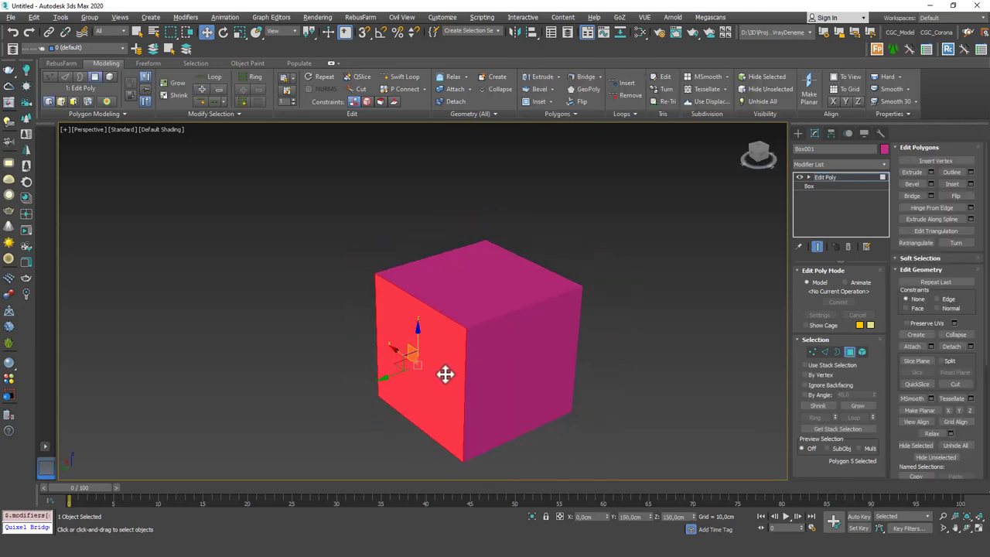
pyautogui.moveTo(445, 387); pyautogui.dragTo(459, 338, button='middle')
pyautogui.click(491, 346)
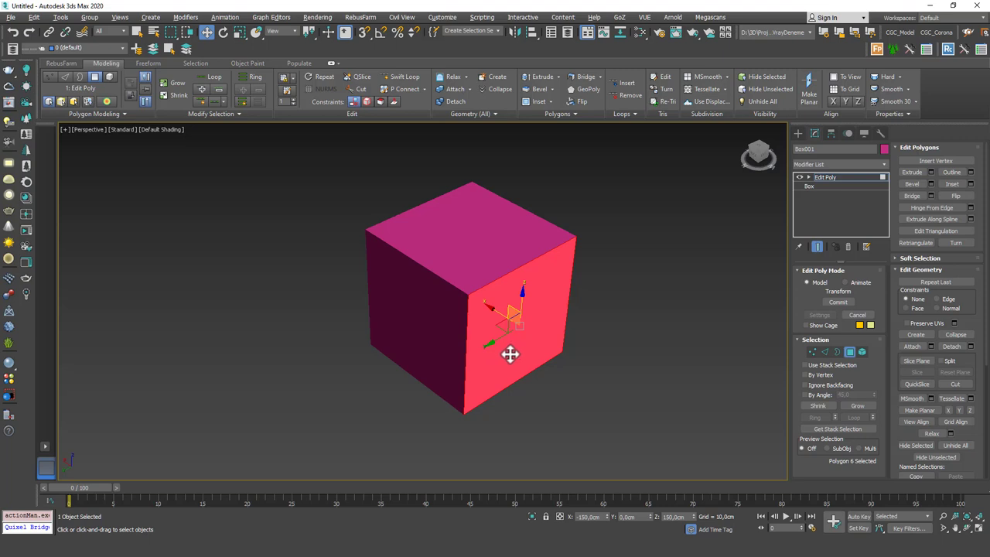
# Try a freehand extrusion of the selected side face, display edged faces and undo the extrusion
pyautogui.hotkey('shift', 'e')
pyautogui.moveTo(513, 343); pyautogui.dragTo(503, 181)
pyautogui.rightClick(502, 235)
pyautogui.press('F4')
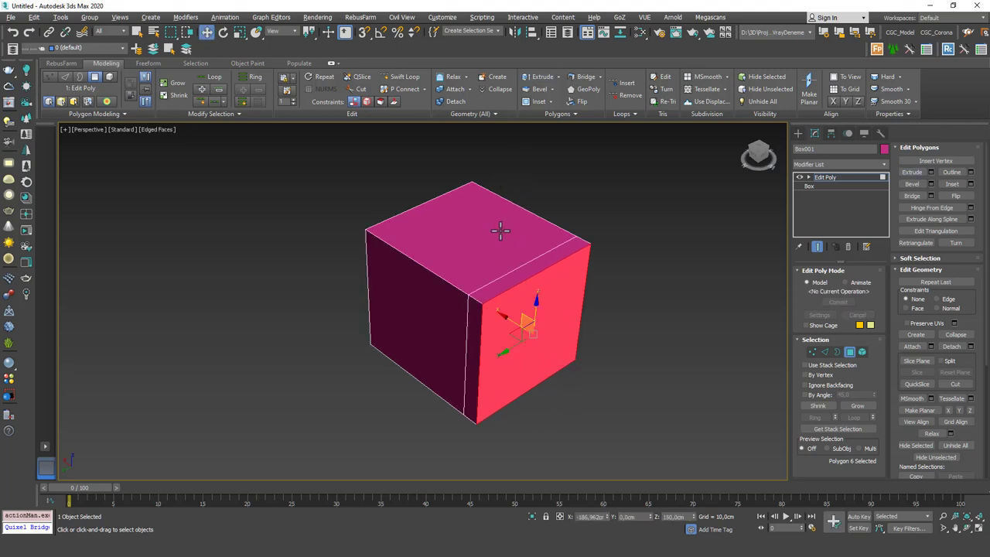
pyautogui.hotkey('ctrl', 'z')
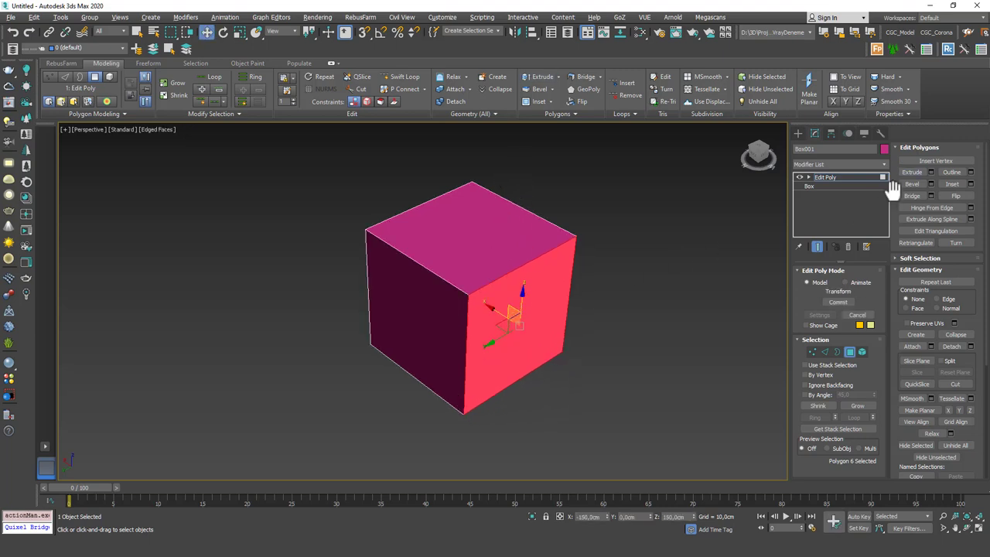
# Extrude the selected side face by 300 cm
pyautogui.click(931, 172)
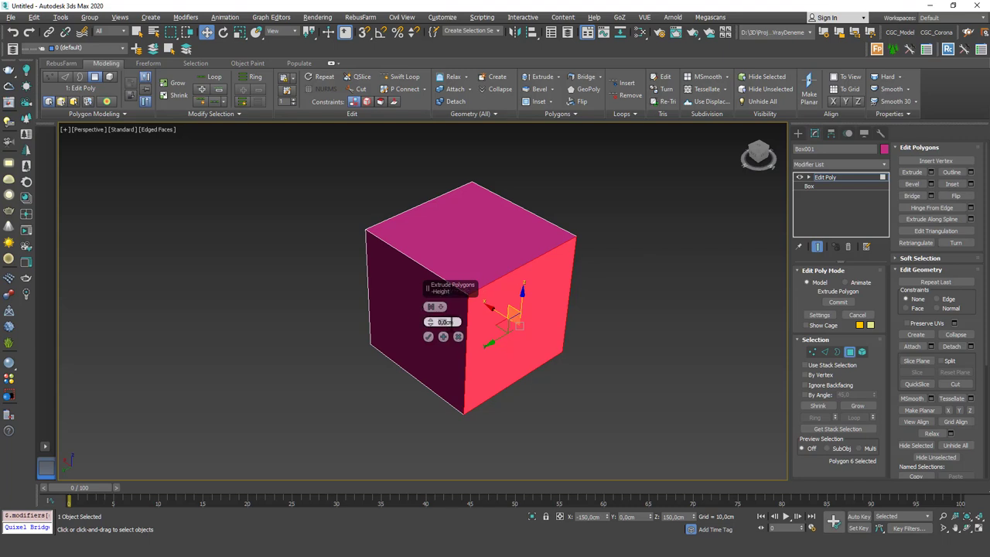
pyautogui.write('30')
pyautogui.press('Return')
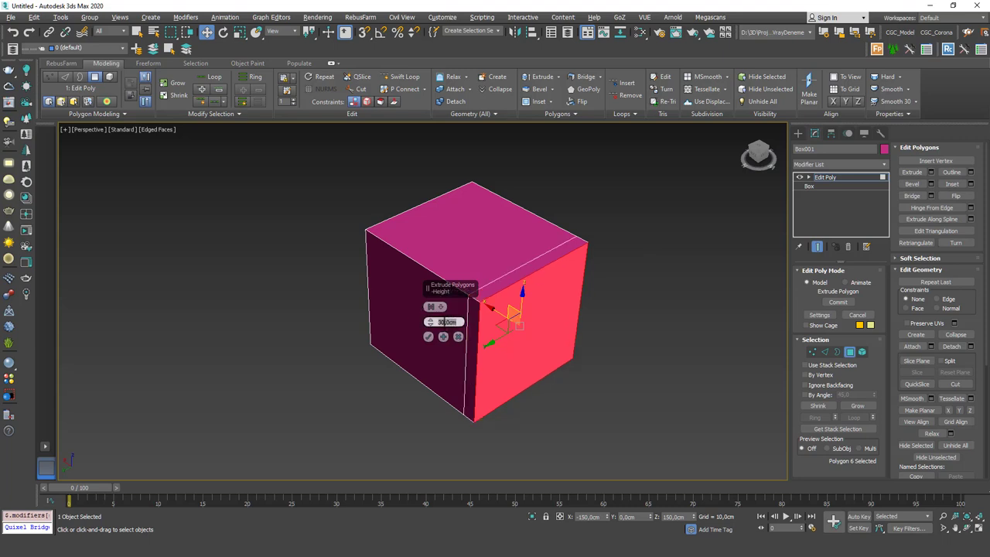
pyautogui.write('300')
pyautogui.press('Return')
pyautogui.click(428, 337)
# Extrude the original cube's adjacent side face by 300 cm to form an L-shaped block
pyautogui.click(429, 341)
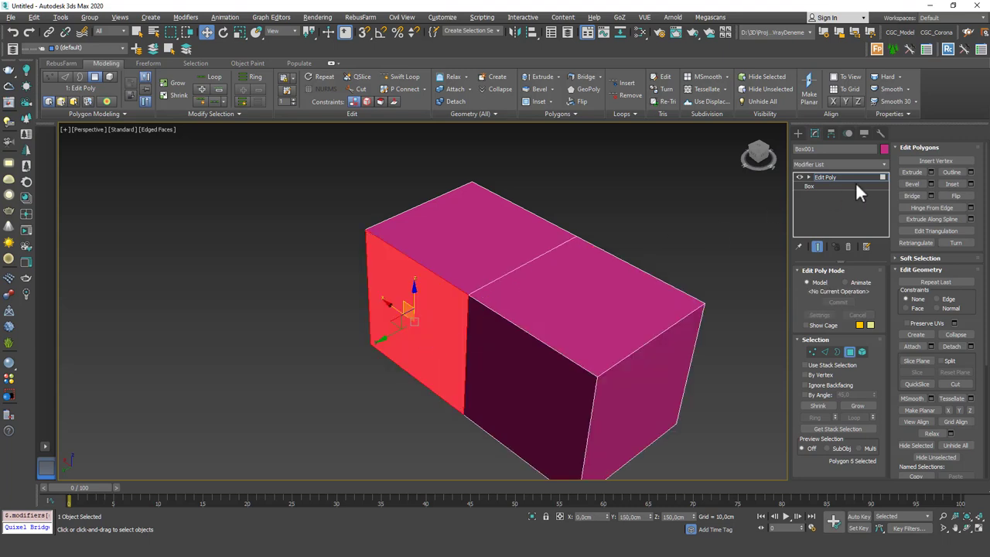
pyautogui.click(931, 171)
pyautogui.click(417, 333)
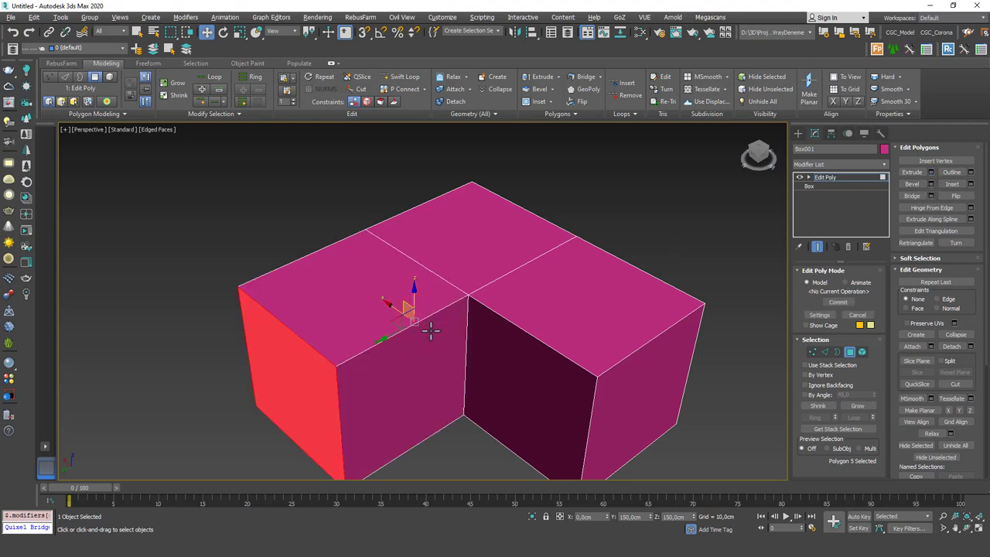
# Select the three top polygons of the L-shaped block and delete them
pyautogui.scroll(-2, 521, 319)
pyautogui.keyDown('alt'); pyautogui.moveTo(521, 321); pyautogui.dragTo(564, 306, button='middle'); pyautogui.keyUp('alt')
pyautogui.keyDown('alt'); pyautogui.moveTo(649, 267); pyautogui.dragTo(534, 335, button='middle'); pyautogui.keyUp('alt')
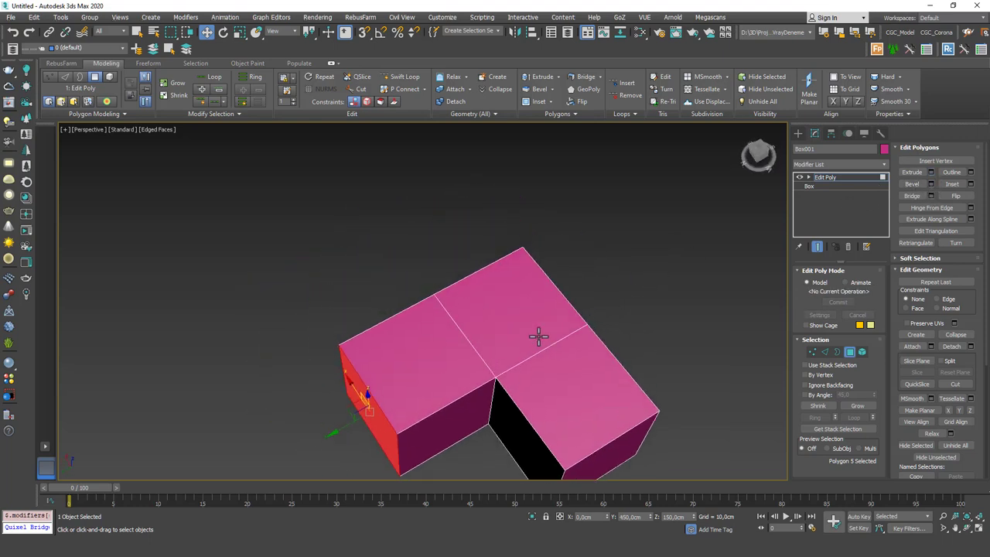
pyautogui.click(507, 334)
pyautogui.keyDown('ctrl'); pyautogui.click(464, 353); pyautogui.keyUp('ctrl')
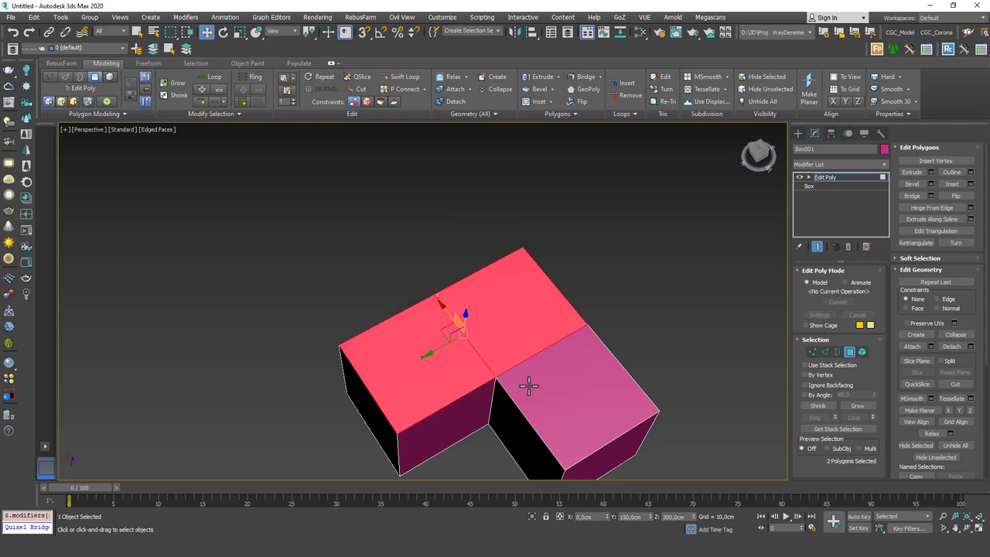
pyautogui.keyDown('ctrl'); pyautogui.click(529, 385); pyautogui.keyUp('ctrl')
pyautogui.moveTo(529, 343); pyautogui.dragTo(531, 355, button='middle')
pyautogui.press('Delete')
# Delete the three floor polygons of the L-shaped block, leaving only its walls
pyautogui.click(519, 356)
pyautogui.press('Delete')
pyautogui.click(544, 399)
pyautogui.press('Delete')
pyautogui.click(424, 382)
pyautogui.press('Delete')
# Leave polygon editing on the L-shaped walls and add a Shell modifier above Edit Poly
pyautogui.keyDown('alt'); pyautogui.moveTo(639, 318); pyautogui.dragTo(506, 373, button='middle'); pyautogui.keyUp('alt')
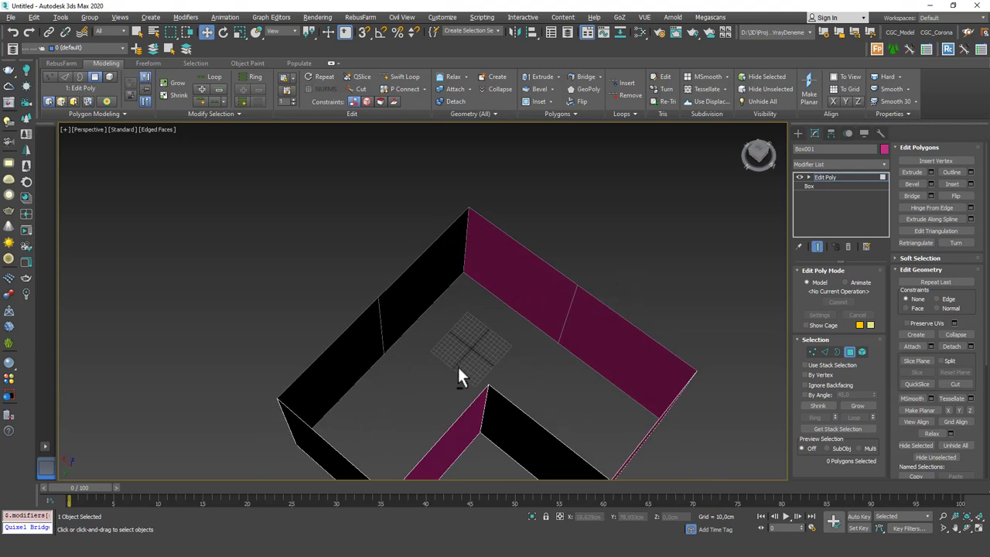
pyautogui.keyDown('alt'); pyautogui.moveTo(465, 364); pyautogui.dragTo(548, 266, button='middle'); pyautogui.keyUp('alt')
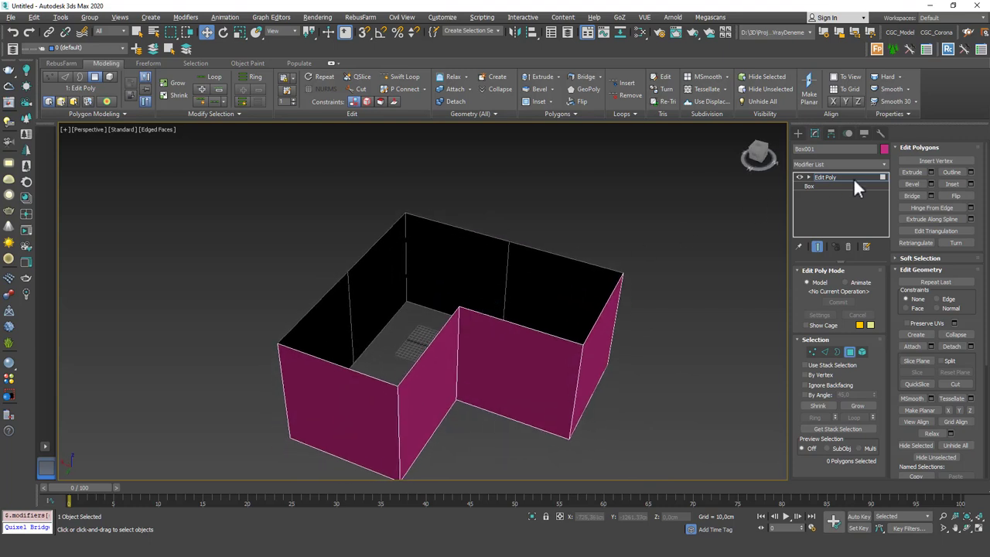
pyautogui.keyDown('alt'); pyautogui.moveTo(514, 328); pyautogui.dragTo(551, 302, button='middle'); pyautogui.keyUp('alt')
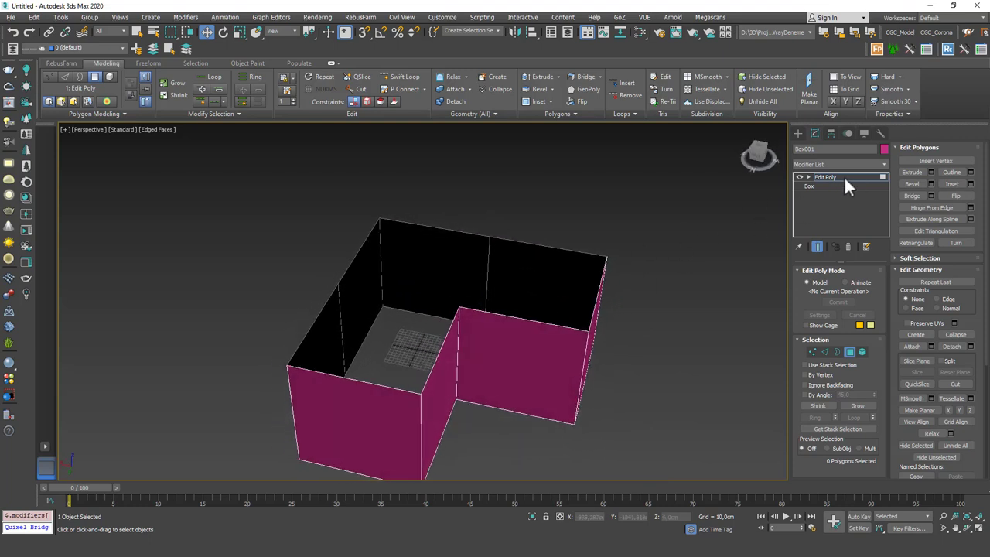
pyautogui.click(827, 177)
pyautogui.click(847, 164)
pyautogui.write('sh')
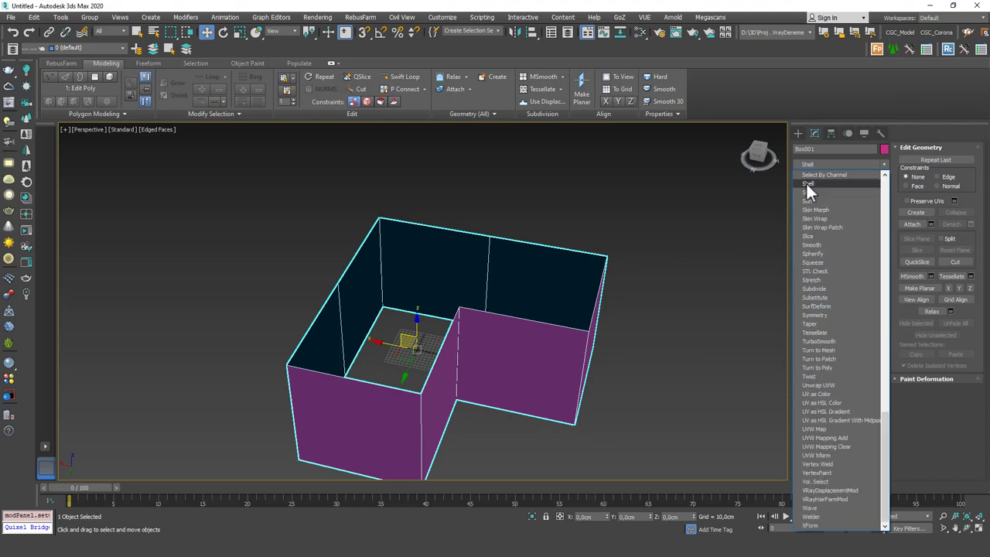
pyautogui.click(808, 185)
pyautogui.keyDown('alt'); pyautogui.moveTo(460, 287); pyautogui.dragTo(464, 303, button='middle'); pyautogui.keyUp('alt')
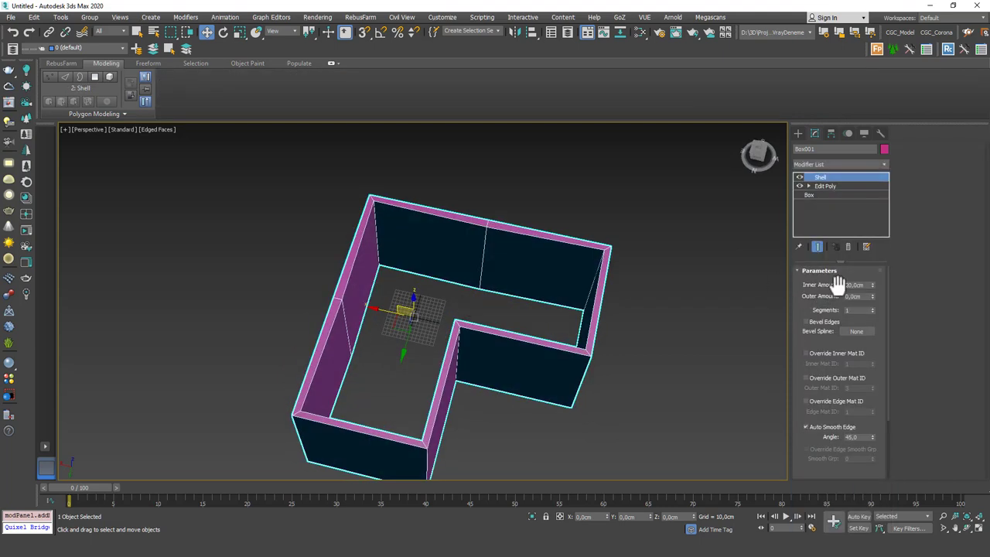
# Set the Shell's inner amount to 0 cm and its outer amount to 20 cm
pyautogui.rightClick(871, 285)
pyautogui.moveTo(864, 296); pyautogui.dragTo(831, 294)
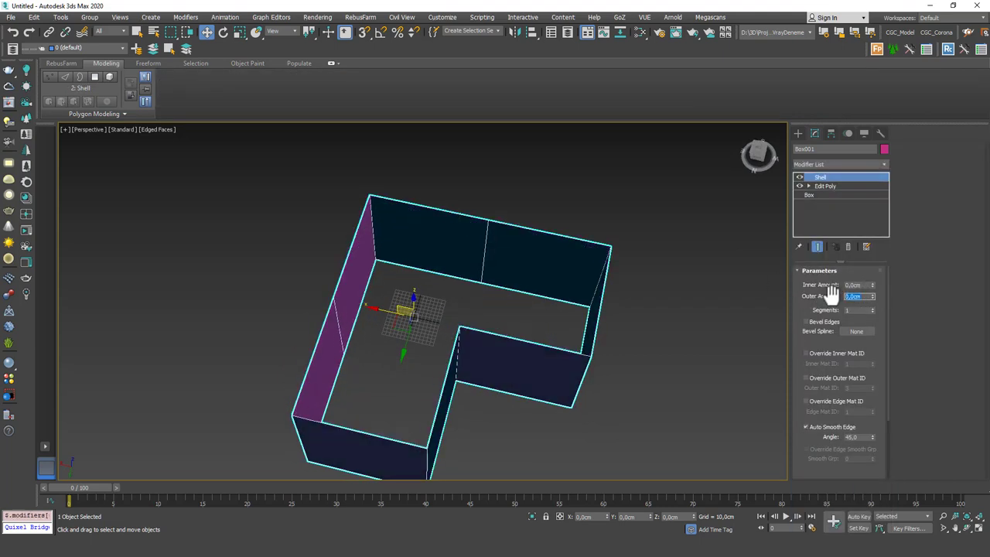
pyautogui.write('20')
pyautogui.press('Return')
# Examine the shelled walls in the top view, checking whether the outer faces of the long side wall run straight
pyautogui.keyDown('alt'); pyautogui.moveTo(575, 290); pyautogui.dragTo(484, 294, button='middle'); pyautogui.keyUp('alt')
pyautogui.press('t')
pyautogui.press('z')
pyautogui.scroll(-4, 499, 305)
pyautogui.scroll(5, 524, 263)
pyautogui.moveTo(526, 249); pyautogui.dragTo(525, 263, button='middle')
pyautogui.scroll(1, 525, 264)
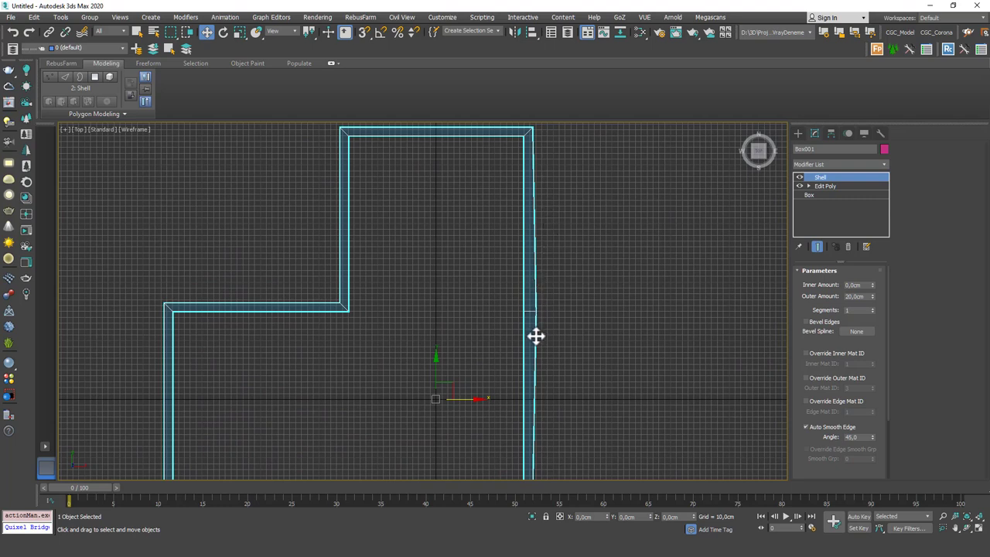
pyautogui.moveTo(537, 280); pyautogui.dragTo(535, 291, button='middle')
pyautogui.moveTo(537, 203); pyautogui.dragTo(533, 234, button='middle')
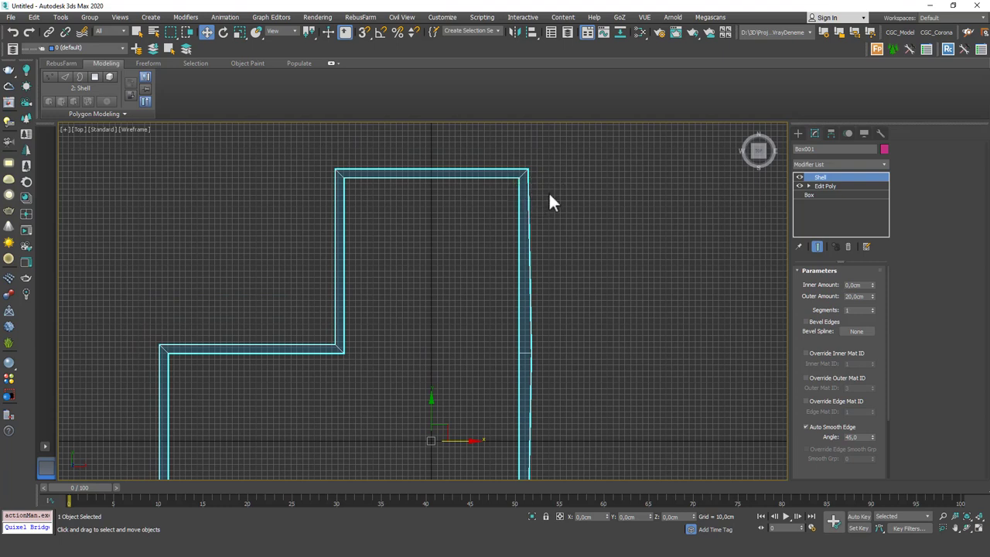
pyautogui.moveTo(514, 258); pyautogui.dragTo(501, 232, button='middle')
pyautogui.scroll(-3, 496, 267)
pyautogui.moveTo(496, 266)
pyautogui.mouseDown(button='middle')
pyautogui.moveTo(500, 287)
pyautogui.moveTo(509, 277)
pyautogui.mouseUp(button='middle')
pyautogui.scroll(3, 493, 263)
pyautogui.scroll(-2, 503, 292)
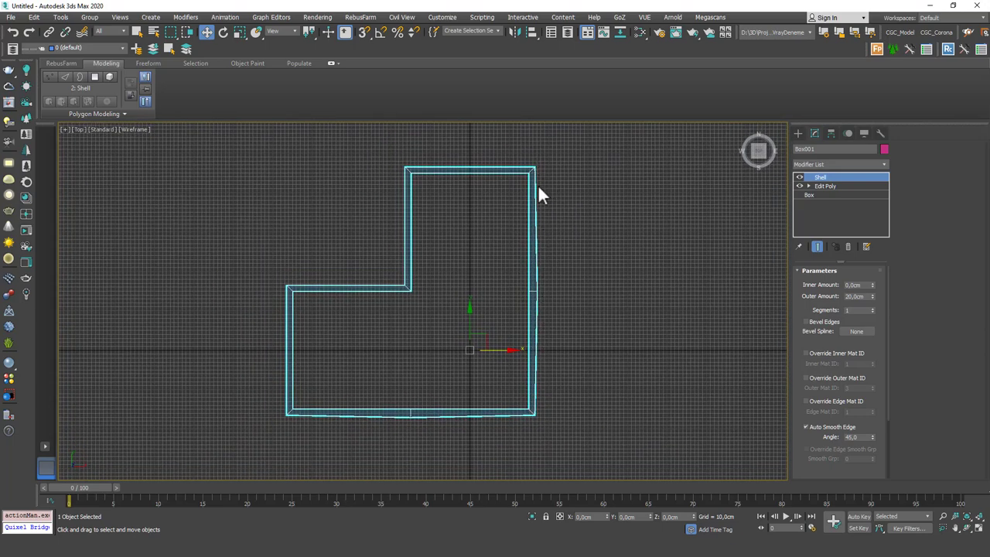
# Inspect the outer edge of the other long wall around its middle vertex in the top view
pyautogui.keyDown('alt'); pyautogui.moveTo(506, 251); pyautogui.dragTo(481, 284, button='middle'); pyautogui.keyUp('alt')
pyautogui.press('t')
pyautogui.press('z')
pyautogui.scroll(-3, 443, 371)
pyautogui.scroll(4, 463, 321)
pyautogui.scroll(2, 473, 348)
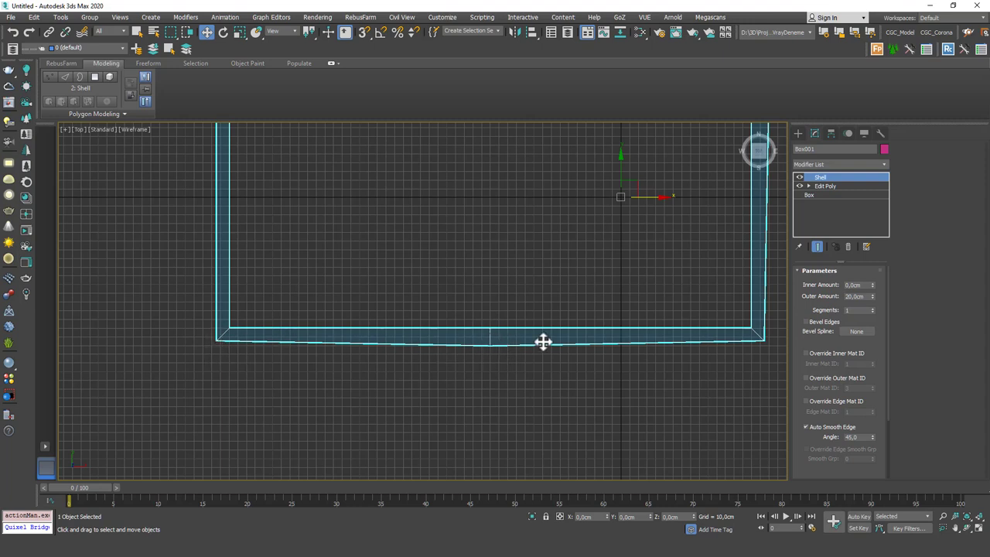
pyautogui.moveTo(608, 220); pyautogui.dragTo(572, 247, button='middle')
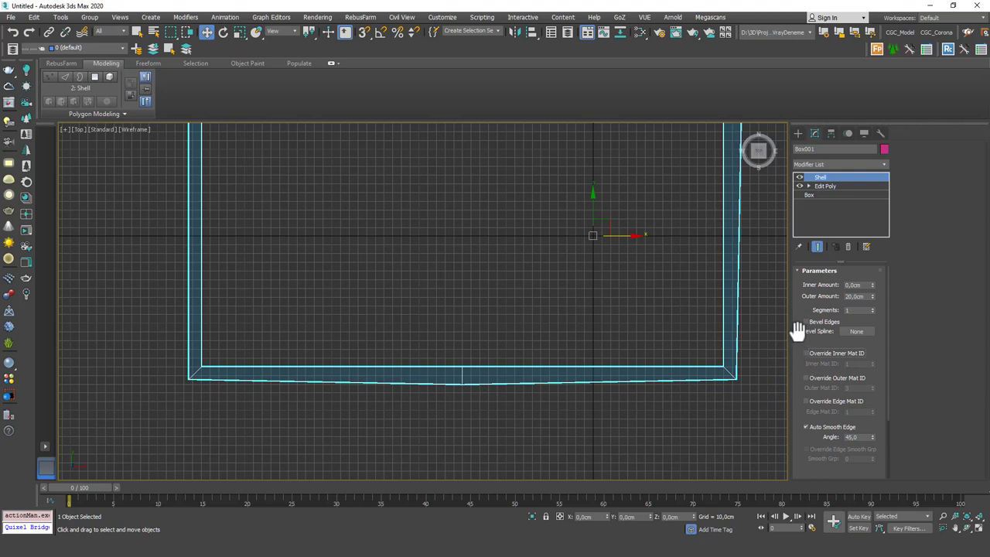
# Enable Straighten Corners in the Shell modifier and display the walls shaded in an angled view
pyautogui.moveTo(797, 329); pyautogui.dragTo(796, 201)
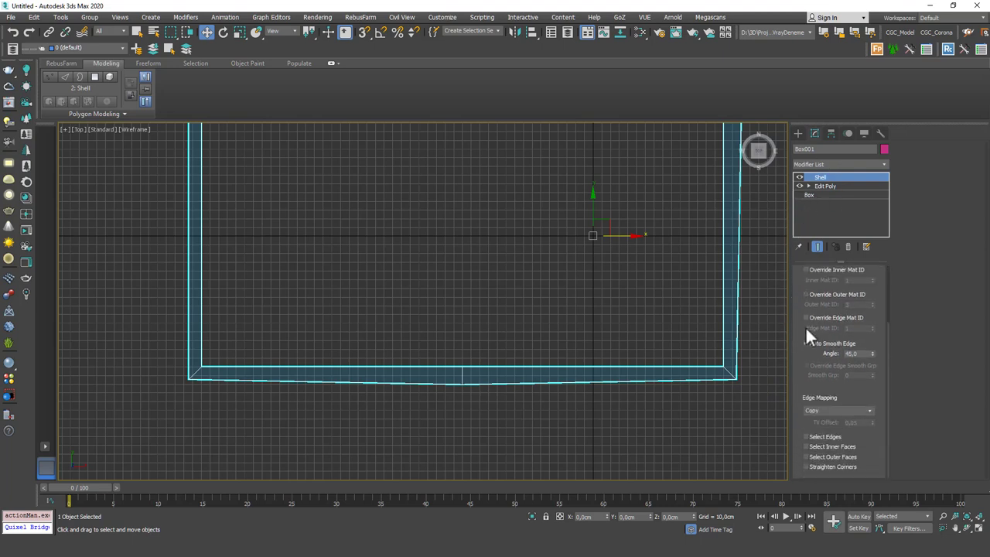
pyautogui.click(832, 465)
pyautogui.scroll(-5, 542, 325)
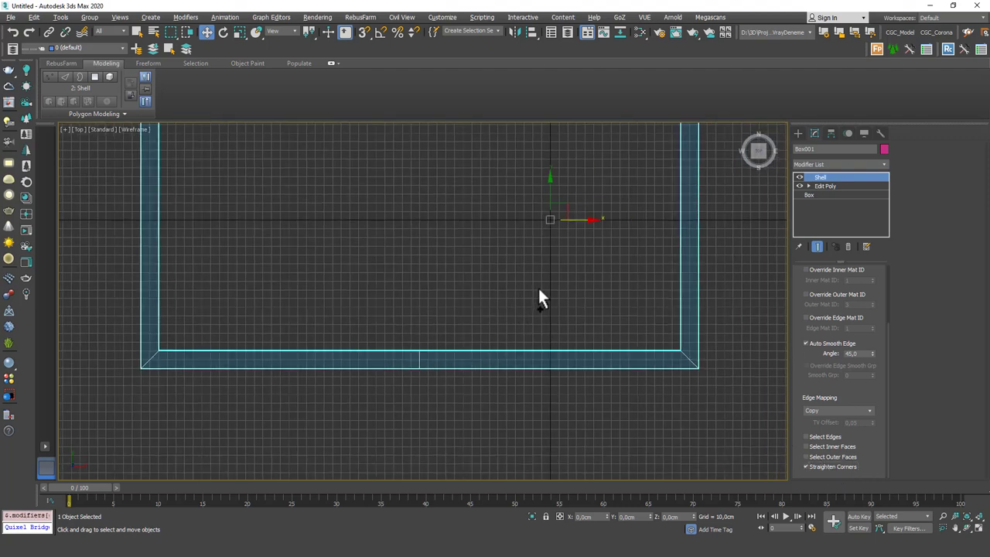
pyautogui.scroll(4, 546, 309)
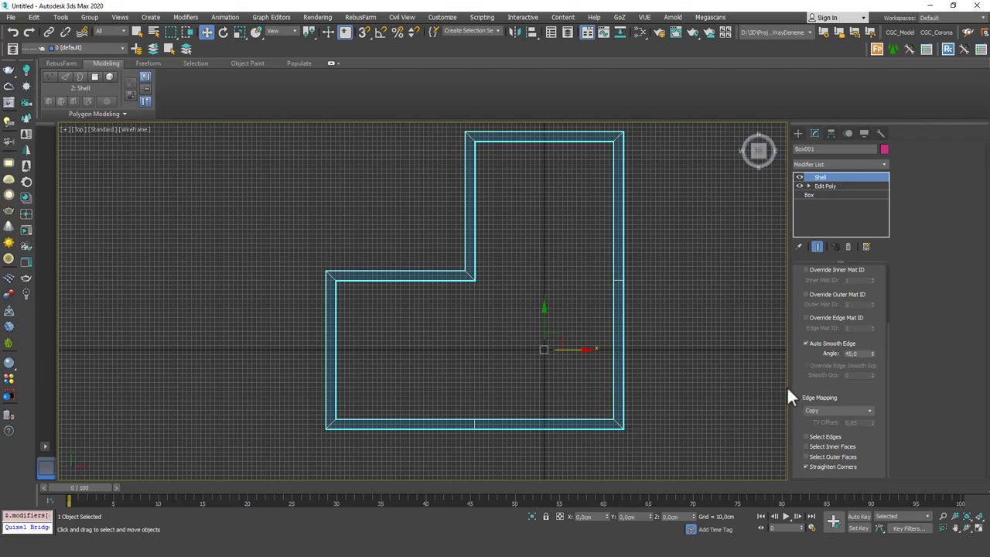
pyautogui.moveTo(564, 264)
pyautogui.mouseDown(button='middle')
pyautogui.moveTo(548, 247)
pyautogui.moveTo(517, 247)
pyautogui.moveTo(480, 296)
pyautogui.moveTo(513, 238)
pyautogui.moveTo(497, 263)
pyautogui.mouseUp(button='middle')
pyautogui.scroll(-3, 507, 259)
pyautogui.press('F3')
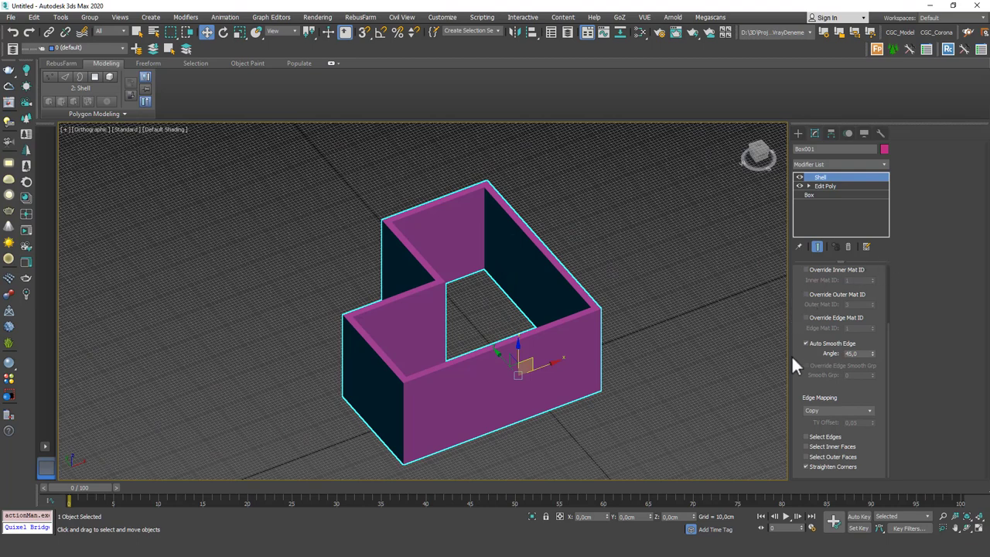
pyautogui.moveTo(791, 357); pyautogui.dragTo(796, 432)
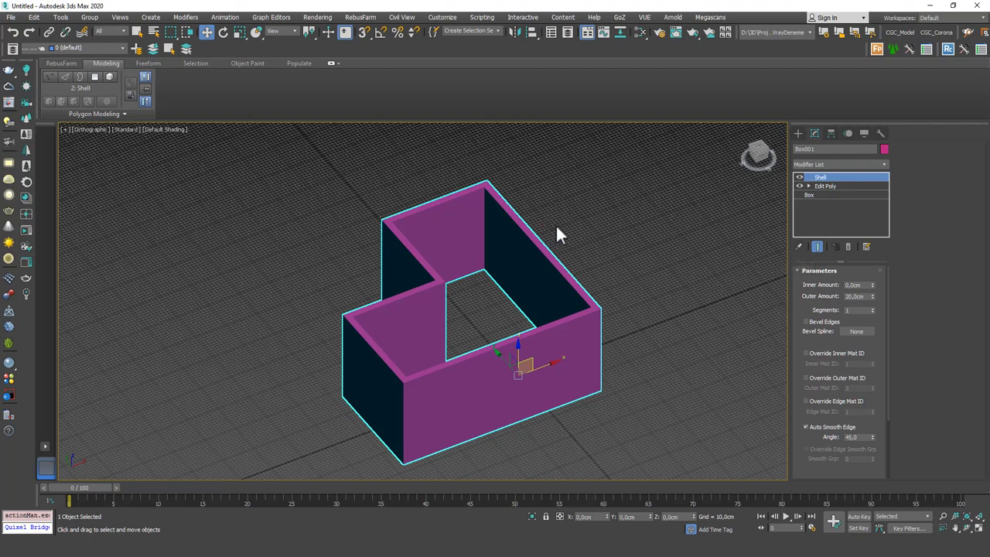
# Delete the L-shaped walls and switch to the perspective view
pyautogui.press('Delete')
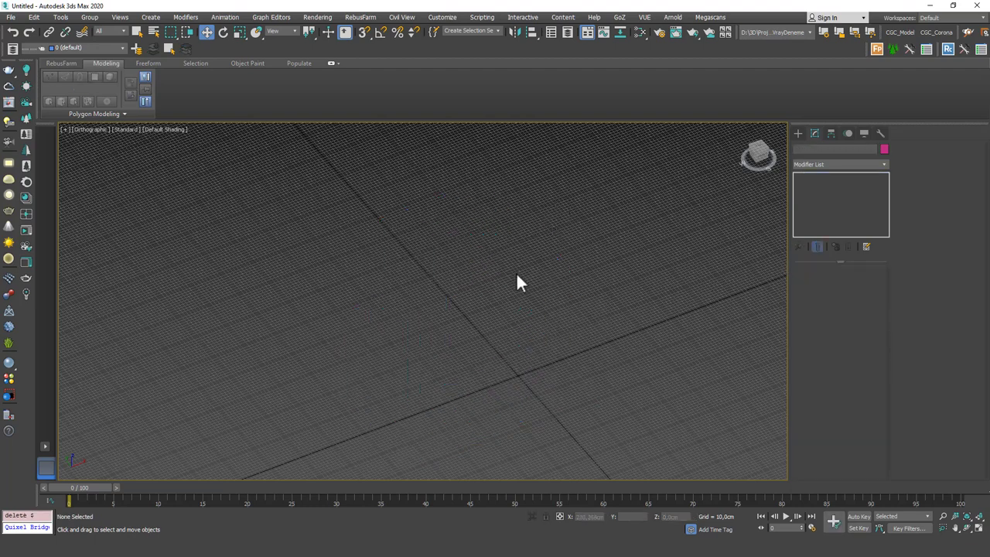
pyautogui.press('p')
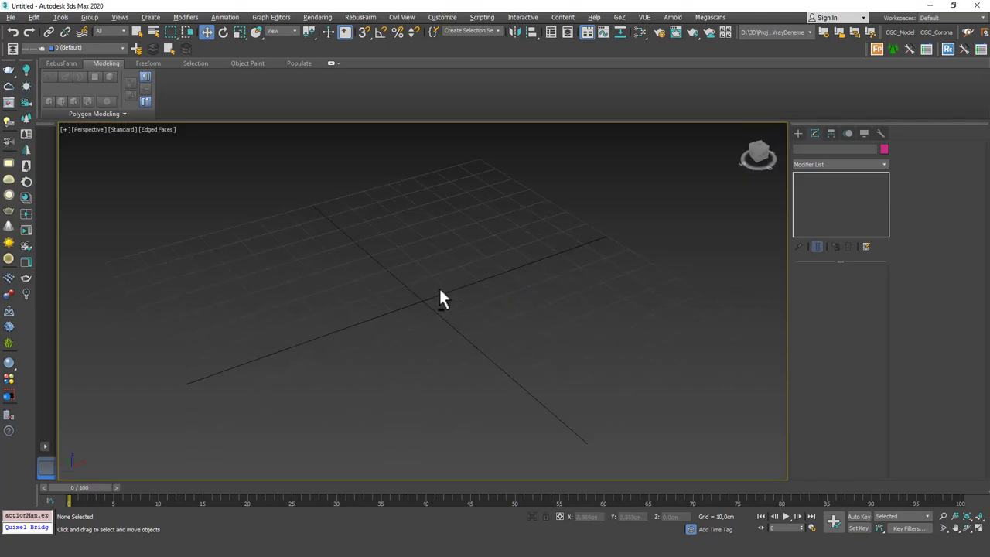
pyautogui.scroll(-3, 437, 317)
# Create a box about 110 cm long, 117 cm wide and 63 cm high around the grid centre
pyautogui.click(798, 134)
pyautogui.click(817, 195)
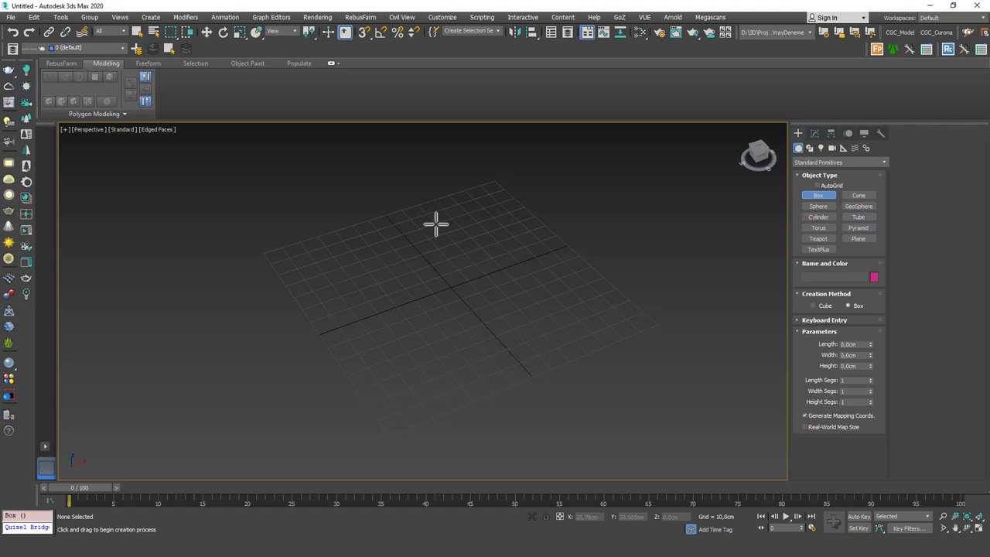
pyautogui.moveTo(477, 218); pyautogui.dragTo(385, 425)
pyautogui.click(404, 304)
pyautogui.rightClick(434, 285)
pyautogui.keyDown('alt'); pyautogui.moveTo(435, 285); pyautogui.dragTo(481, 307, button='middle'); pyautogui.keyUp('alt')
pyautogui.click(815, 133)
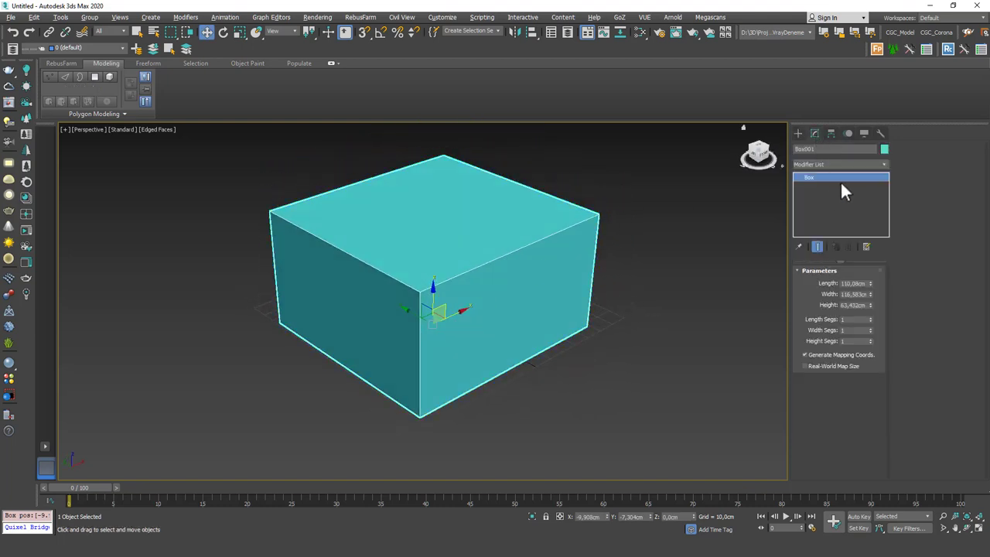
# Apply a Lattice modifier to the new box
pyautogui.click(852, 163)
pyautogui.scroll(-1, 826, 169)
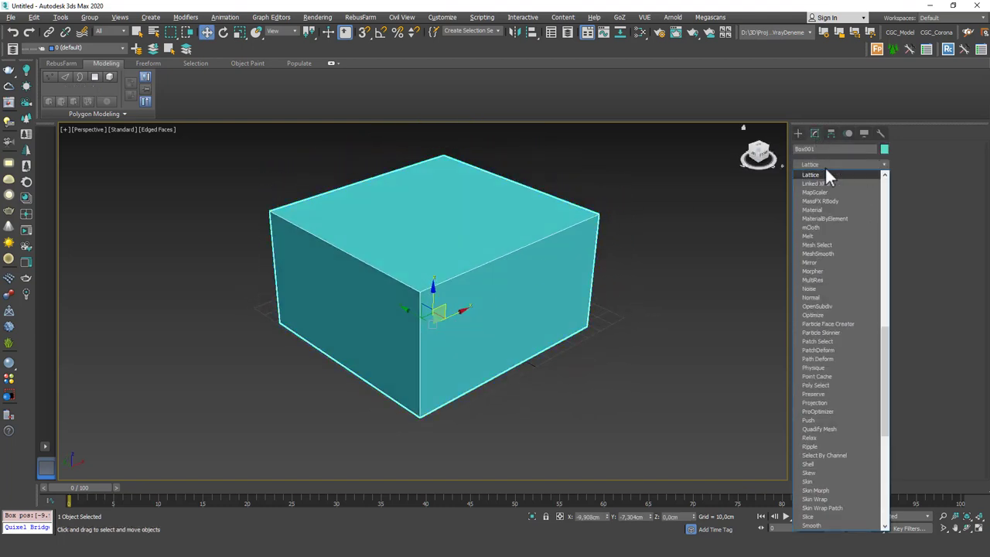
pyautogui.press('l')
pyautogui.press('Return')
pyautogui.keyDown('alt'); pyautogui.moveTo(579, 287); pyautogui.dragTo(523, 291, button='middle'); pyautogui.keyUp('alt')
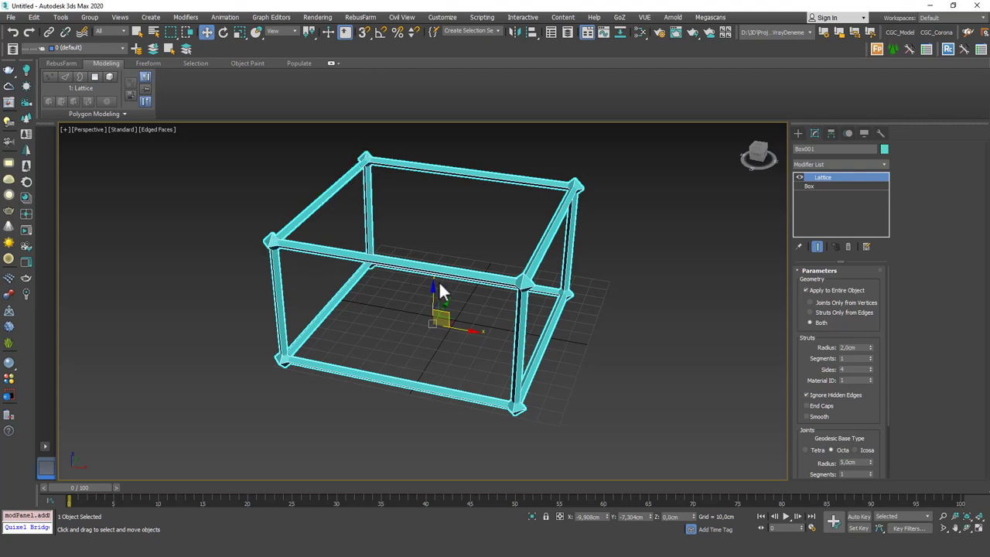
pyautogui.keyDown('alt'); pyautogui.moveTo(444, 267); pyautogui.dragTo(467, 313, button='middle'); pyautogui.keyUp('alt')
# Centre the lattice box on the grid origin by setting its X and Y positions to 0
pyautogui.rightClick(609, 517)
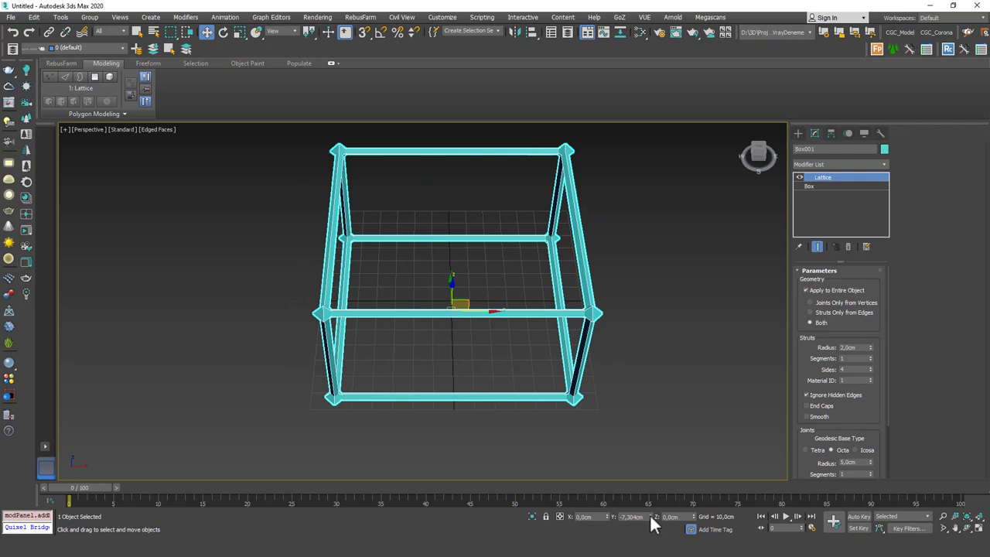
pyautogui.rightClick(651, 516)
pyautogui.moveTo(471, 269)
pyautogui.keyDown('alt'); pyautogui.mouseDown(button='middle')
pyautogui.moveTo(532, 251)
pyautogui.moveTo(442, 236)
pyautogui.moveTo(450, 222)
pyautogui.moveTo(435, 210)
pyautogui.moveTo(464, 267)
pyautogui.mouseUp(button='middle'); pyautogui.keyUp('alt')
pyautogui.scroll(1, 445, 230)
pyautogui.scroll(2, 435, 211)
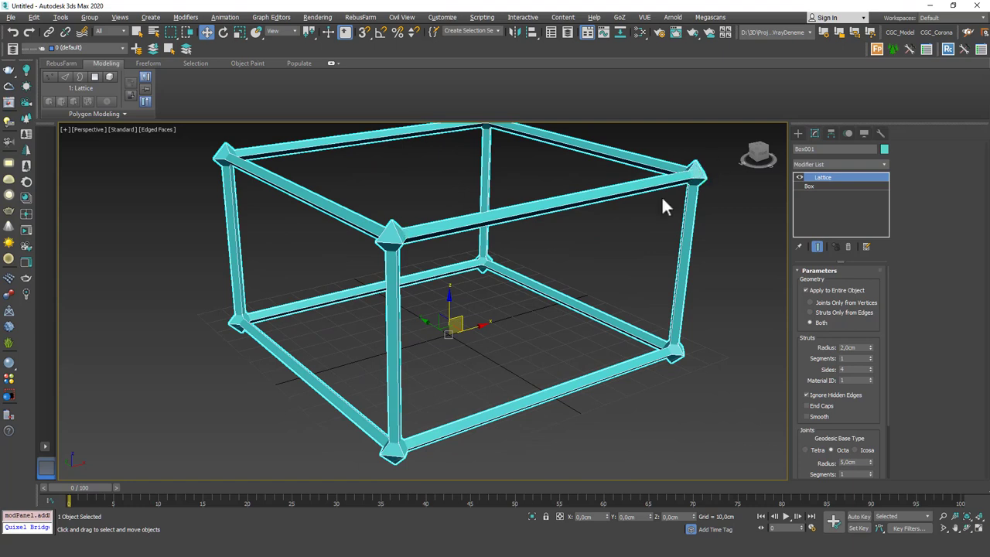
# Compare Joints Only from Vertices with Struts Only from Edges on the lattice and restore Both
pyautogui.moveTo(876, 370)
pyautogui.mouseDown()
pyautogui.moveTo(877, 348)
pyautogui.moveTo(874, 366)
pyautogui.mouseUp()
pyautogui.moveTo(802, 332); pyautogui.dragTo(799, 361)
pyautogui.click(829, 303)
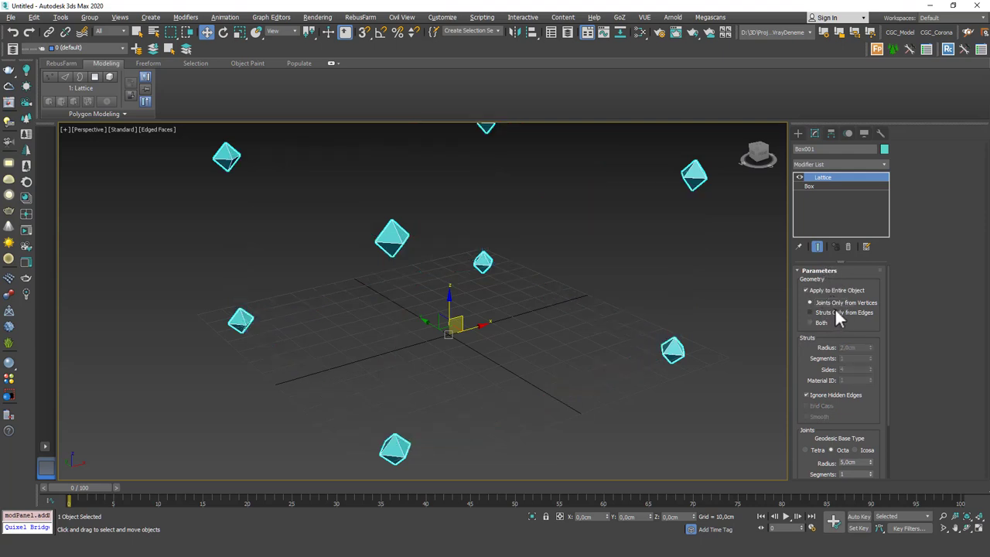
pyautogui.click(837, 311)
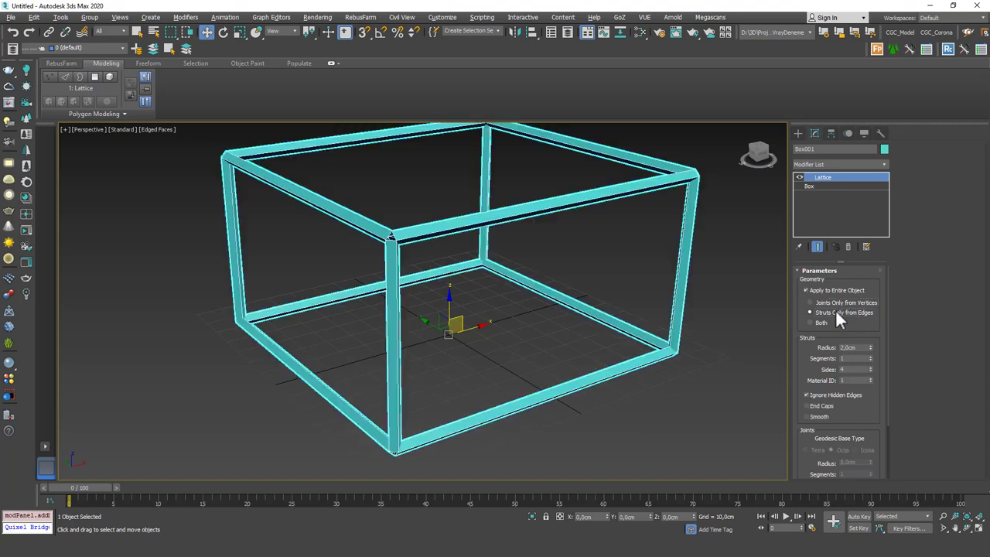
pyautogui.click(825, 323)
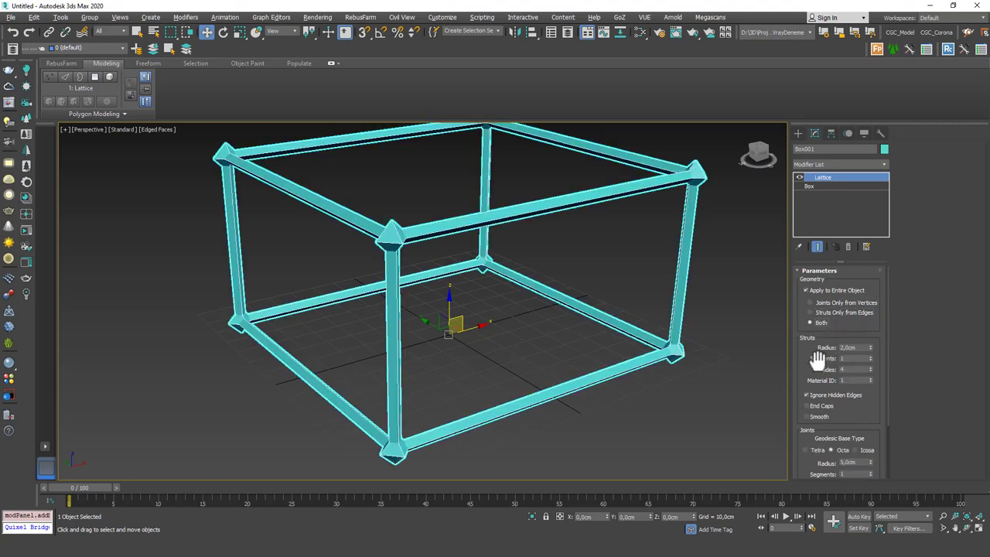
# Try different strut radius and segment values, settling on a 1.5 cm radius, 1 segment and 31 sides
pyautogui.moveTo(817, 360); pyautogui.dragTo(867, 316)
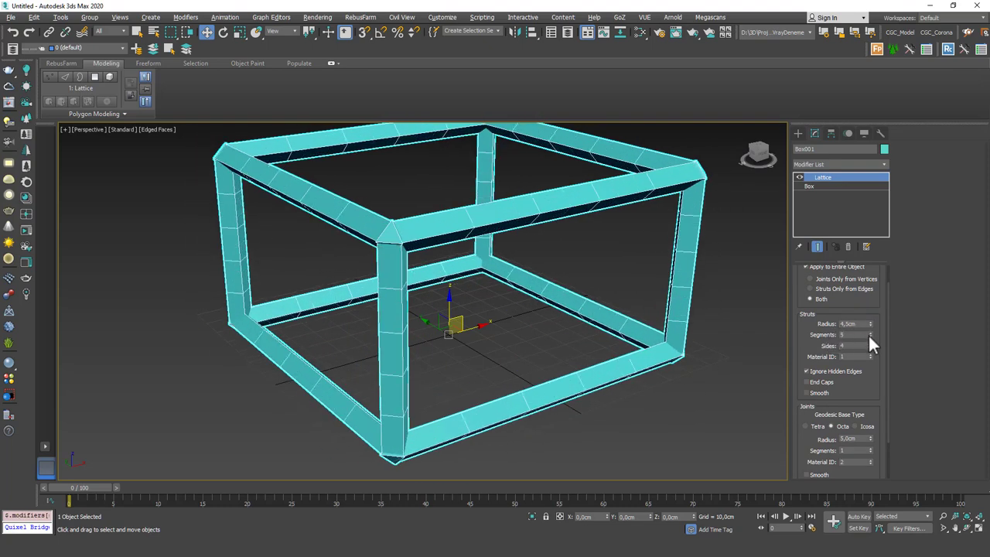
pyautogui.moveTo(868, 347); pyautogui.dragTo(873, 331)
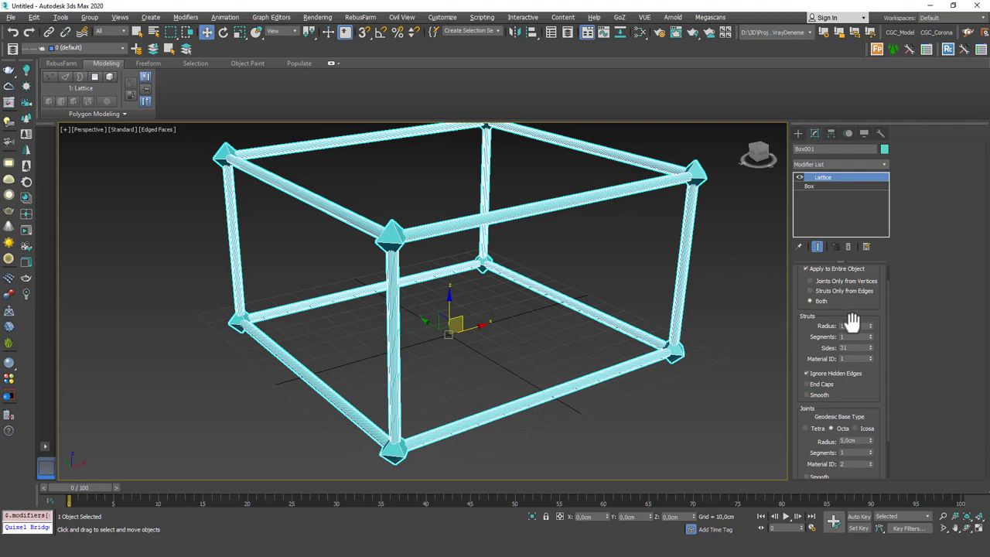
pyautogui.scroll(-1, 874, 344)
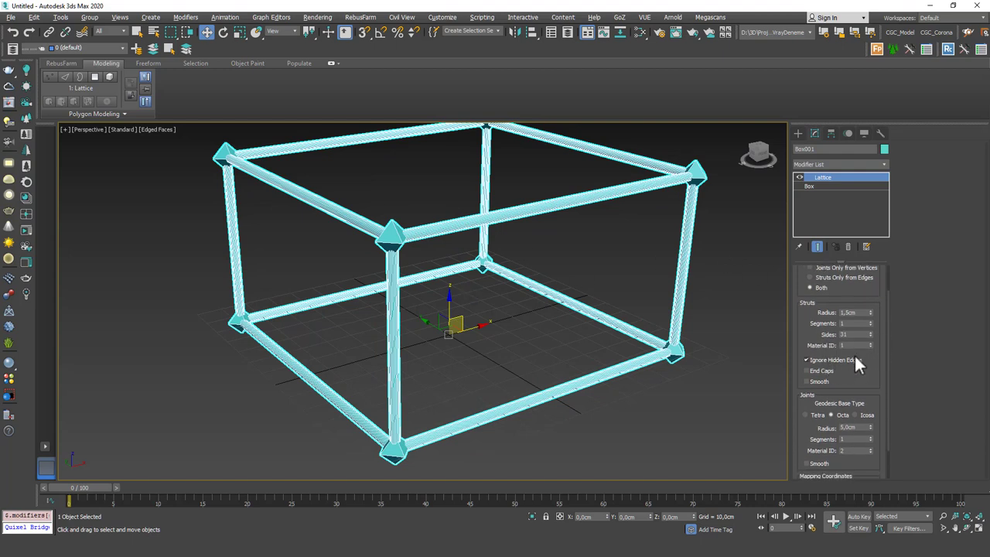
pyautogui.scroll(-3, 845, 376)
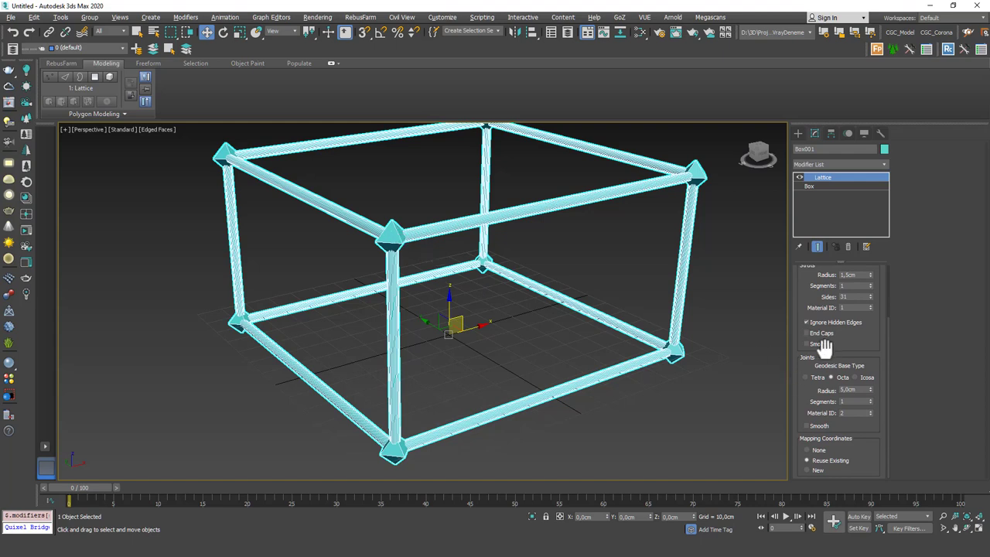
# Compare the Tetra and Octa base types for the lattice joints and choose Icosa
pyautogui.click(806, 377)
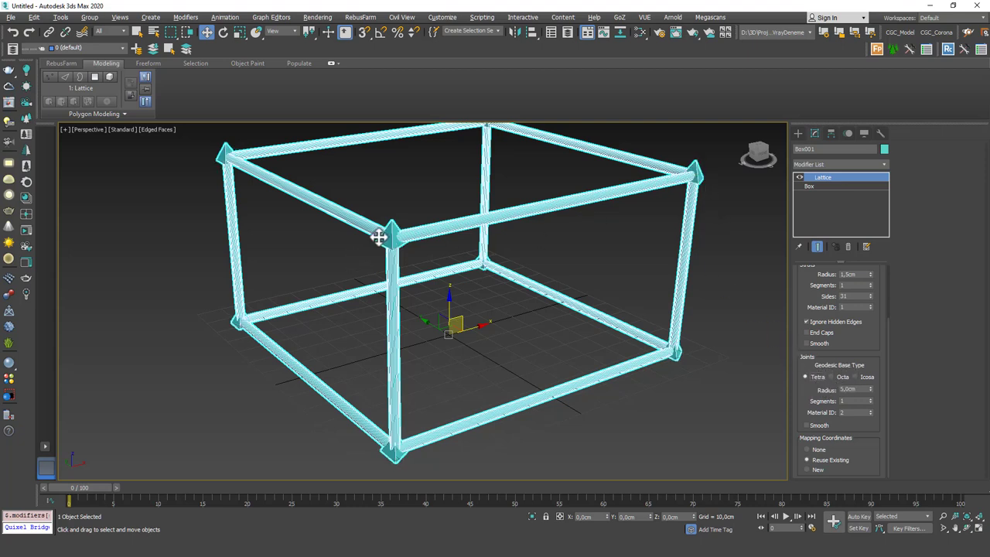
pyautogui.click(831, 377)
pyautogui.click(860, 376)
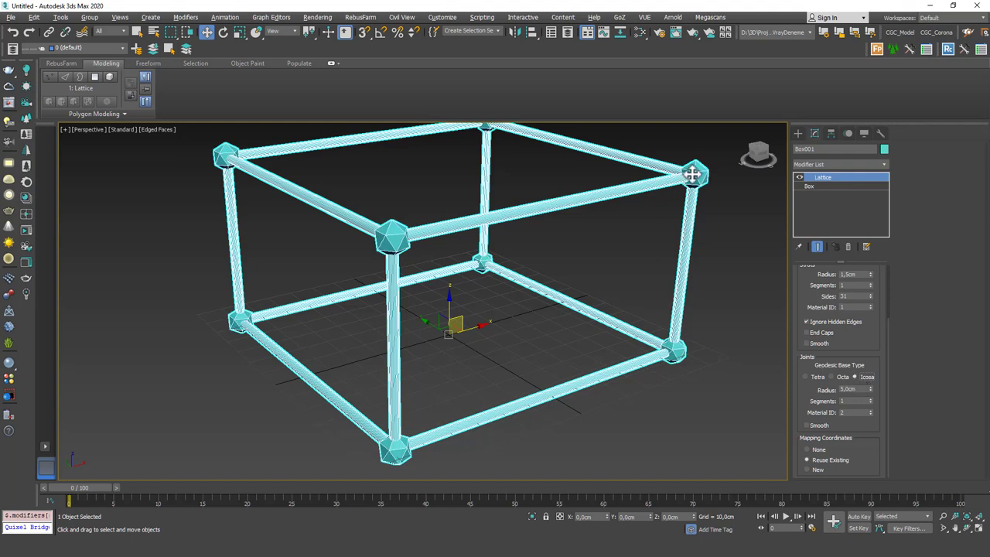
# Set the lattice joints' radius to 1.5 cm and their segments to 3
pyautogui.moveTo(870, 391); pyautogui.dragTo(870, 413)
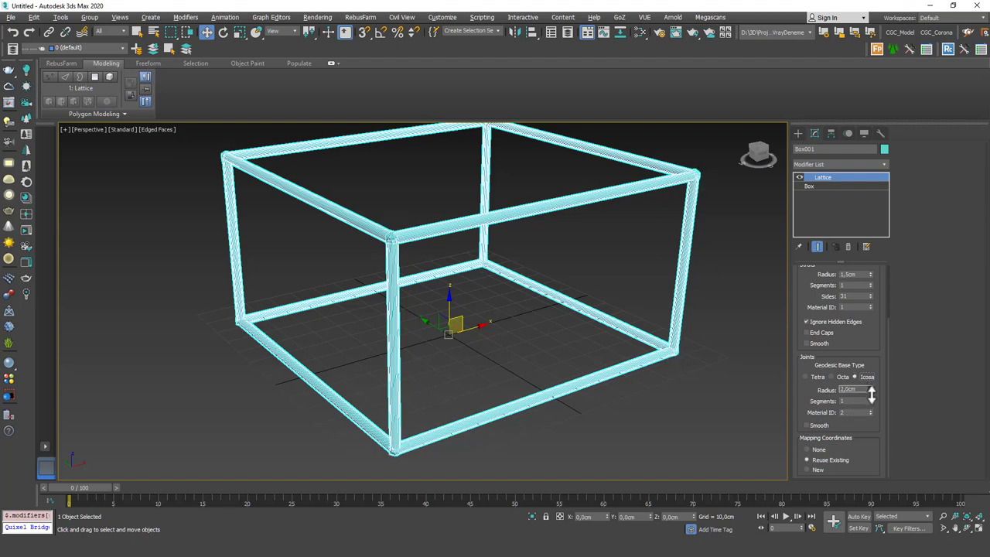
pyautogui.click(870, 398)
pyautogui.click(871, 398)
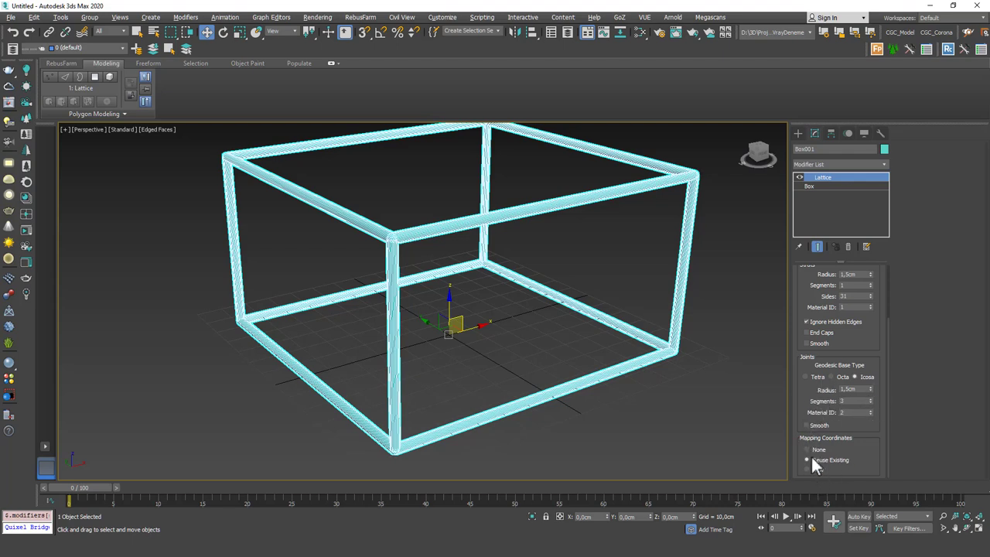
# Show the base box without its Lattice result, display its edges, and set its width segments to 3
pyautogui.scroll(2, 826, 418)
pyautogui.scroll(3, 826, 418)
pyautogui.keyDown('alt'); pyautogui.moveTo(694, 362); pyautogui.dragTo(552, 315, button='middle'); pyautogui.keyUp('alt')
pyautogui.press('F4')
pyautogui.scroll(-5, 555, 317)
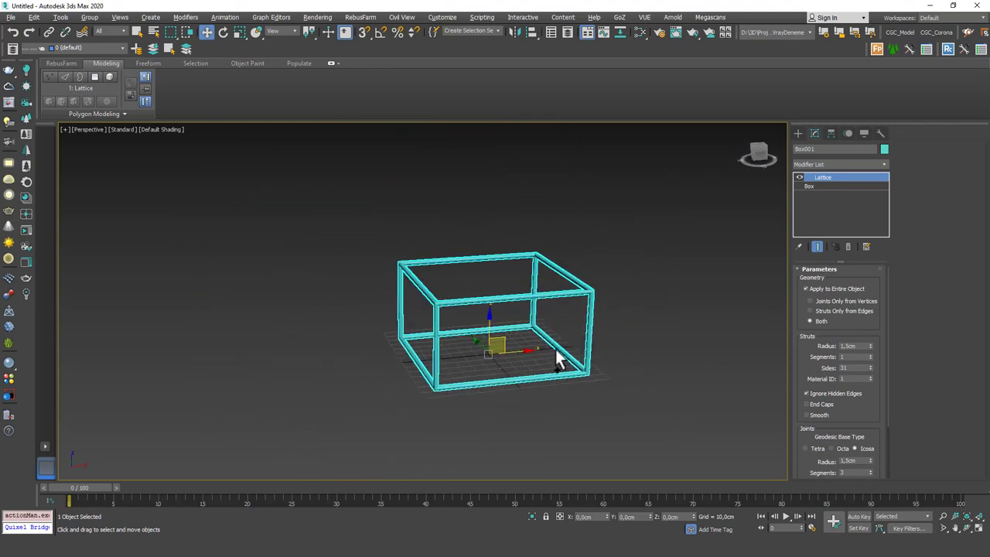
pyautogui.scroll(4, 556, 341)
pyautogui.click(809, 186)
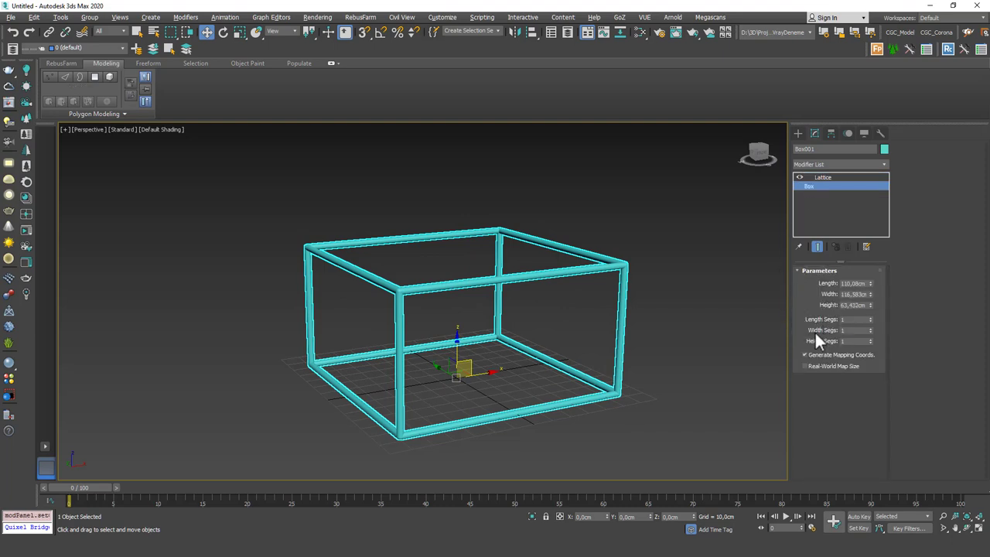
pyautogui.click(818, 246)
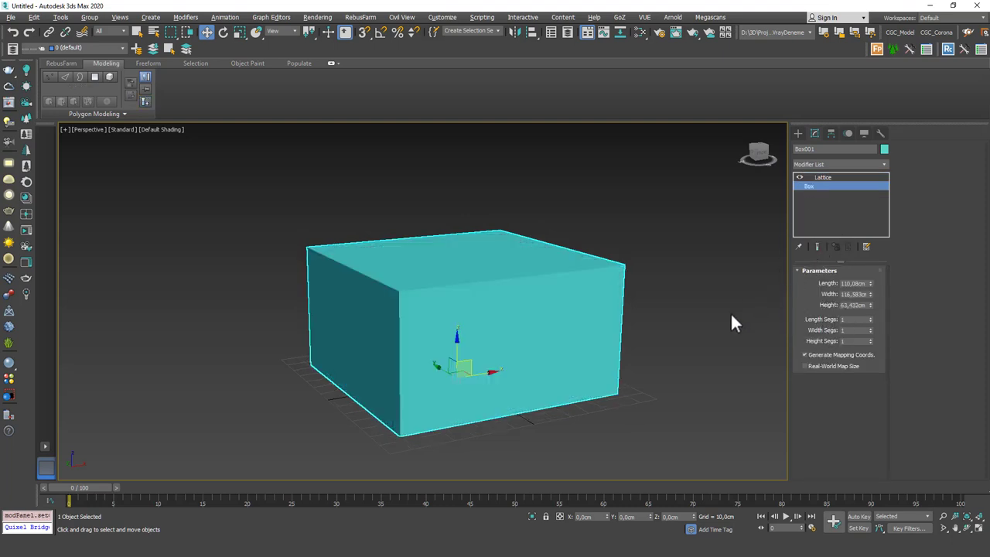
pyautogui.press('F4')
pyautogui.moveTo(716, 331)
pyautogui.keyDown('alt'); pyautogui.mouseDown(button='middle')
pyautogui.moveTo(580, 312)
pyautogui.moveTo(601, 289)
pyautogui.mouseUp(button='middle'); pyautogui.keyUp('alt')
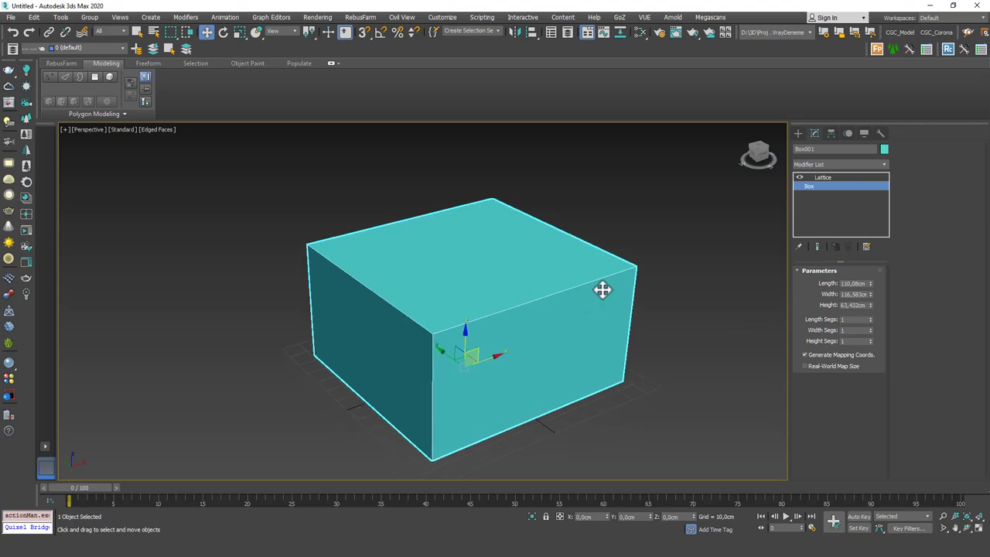
pyautogui.click(871, 327)
pyautogui.click(871, 325)
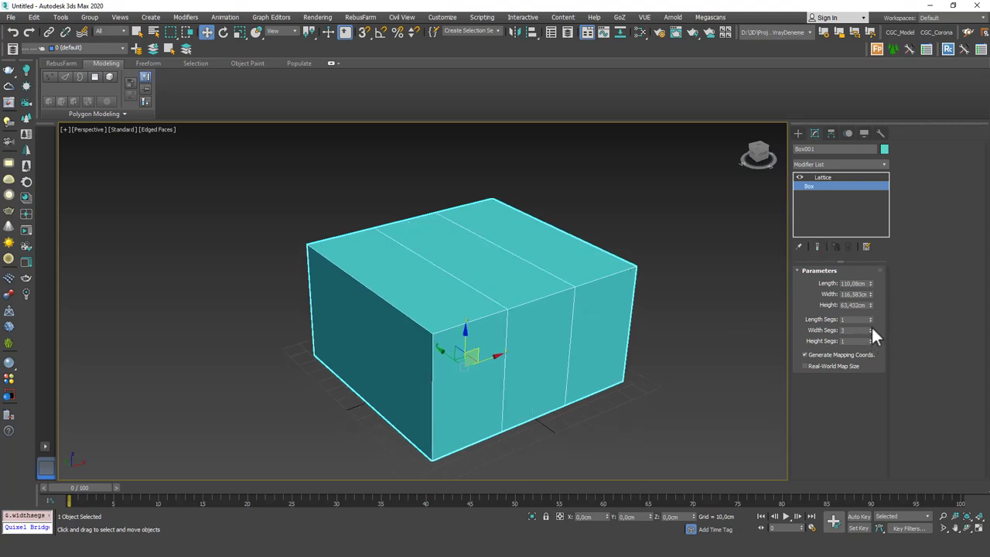
# Show the lattice result again without edged faces and set the base box's length and height segments to 3
pyautogui.click(817, 246)
pyautogui.press('F4')
pyautogui.moveTo(641, 261)
pyautogui.keyDown('alt'); pyautogui.mouseDown(button='middle')
pyautogui.moveTo(597, 306)
pyautogui.moveTo(713, 309)
pyautogui.mouseUp(button='middle'); pyautogui.keyUp('alt')
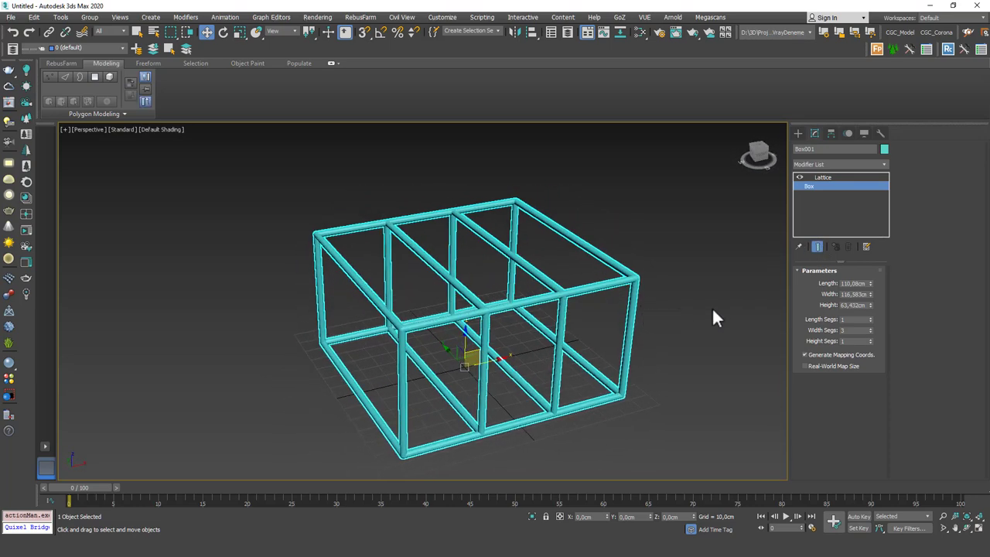
pyautogui.click(870, 317)
pyautogui.click(870, 318)
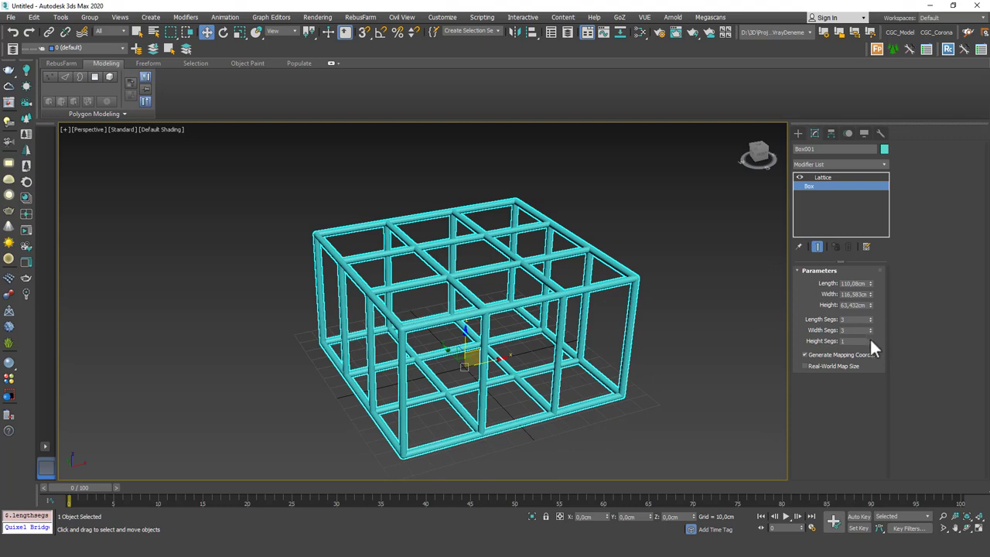
pyautogui.click(871, 338)
pyautogui.click(871, 339)
pyautogui.keyDown('alt'); pyautogui.moveTo(806, 315); pyautogui.dragTo(598, 251, button='middle'); pyautogui.keyUp('alt')
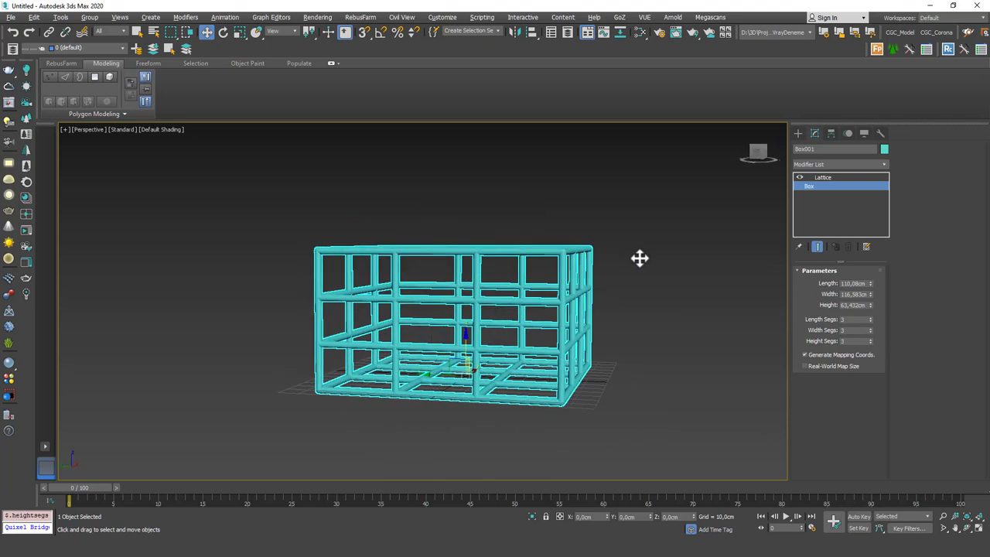
pyautogui.keyDown('alt'); pyautogui.moveTo(641, 258); pyautogui.dragTo(570, 294, button='middle'); pyautogui.keyUp('alt')
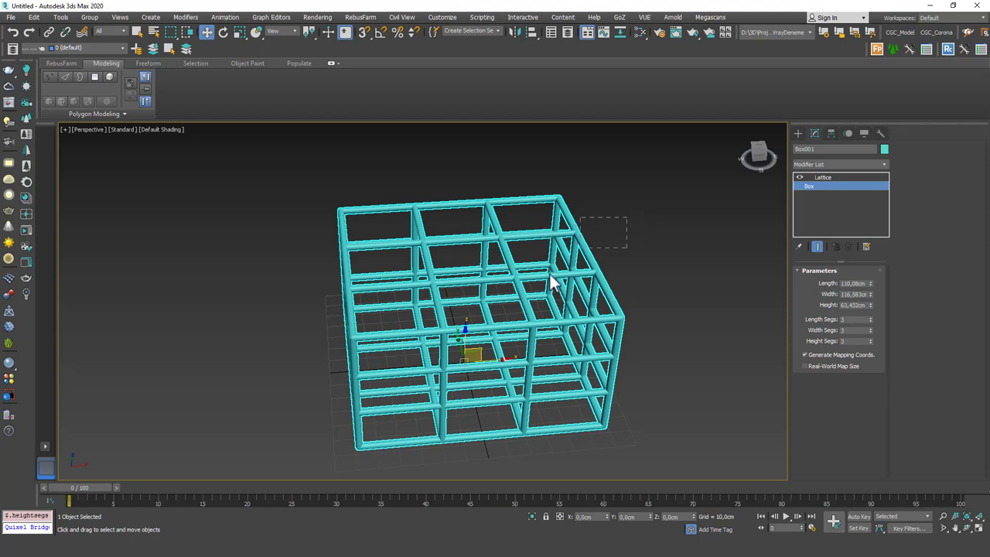
# Delete the lattice box and draw a new flat box about 95 cm wide and 21 cm high on the grid
pyautogui.press('Delete')
pyautogui.click(798, 133)
pyautogui.click(818, 196)
pyautogui.moveTo(385, 315); pyautogui.dragTo(588, 370)
pyautogui.click(579, 313)
pyautogui.press('w')
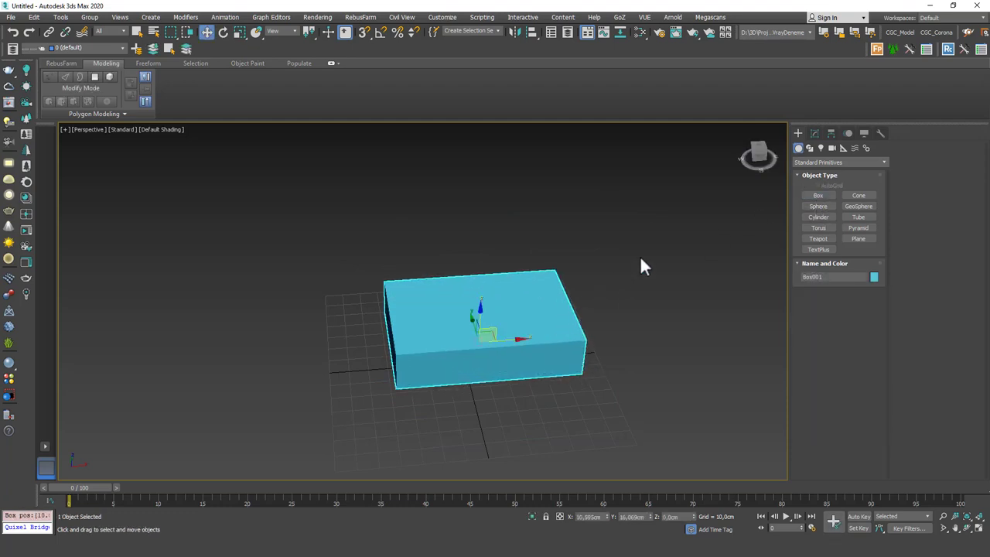
# Set the new box's length to 120 cm and its width to 180 cm, trying a width of 150 cm first
pyautogui.click(815, 133)
pyautogui.moveTo(871, 282); pyautogui.dragTo(869, 294)
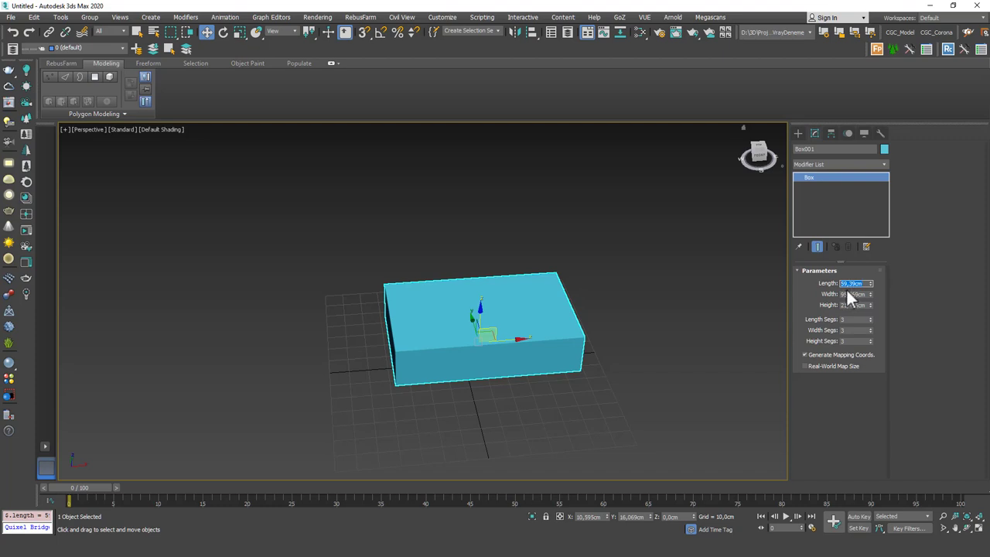
pyautogui.write('0')
pyautogui.press('Tab')
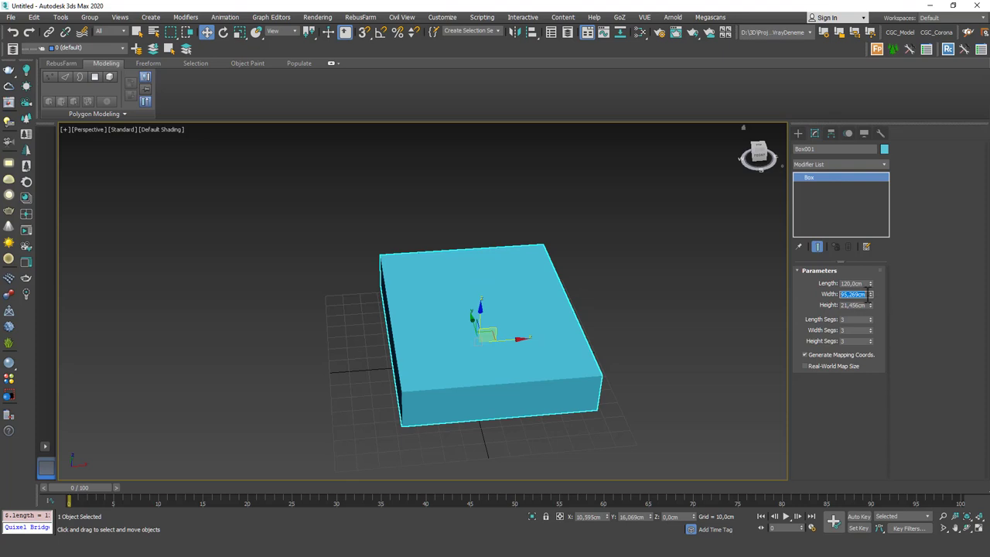
pyautogui.write('150')
pyautogui.press('Return')
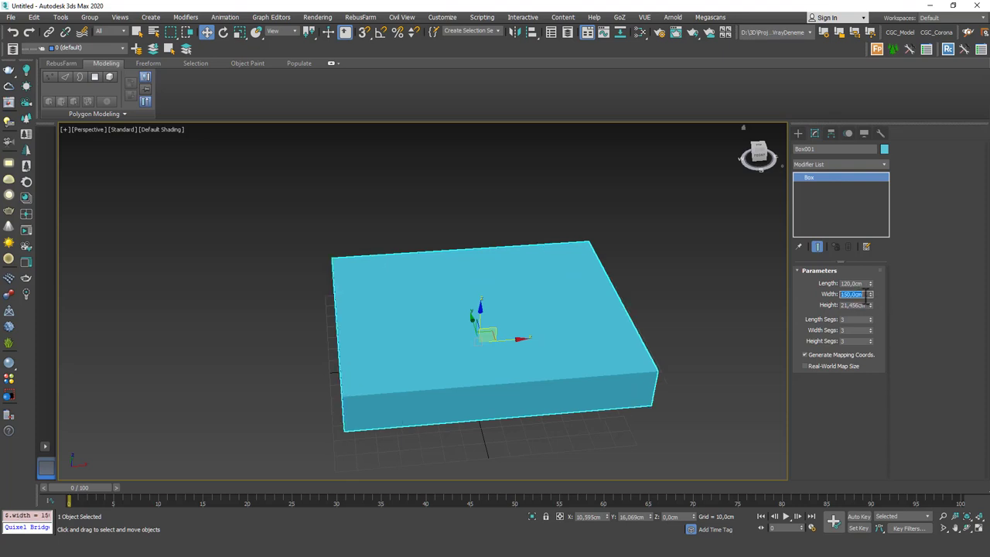
pyautogui.write('180')
pyautogui.press('Return')
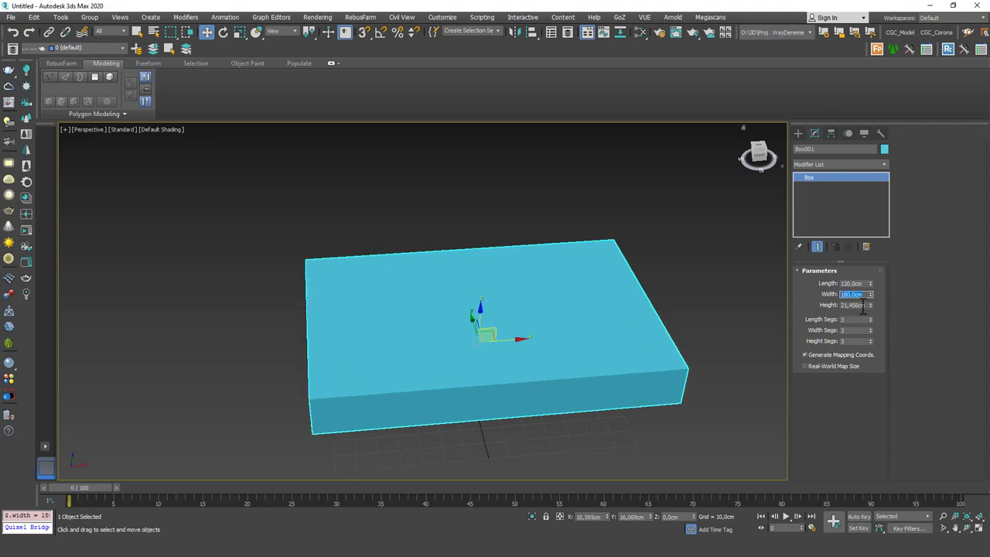
# Set the box's height to 20 cm, then to -20 cm so the slab extends below the grid
pyautogui.press('Tab')
pyautogui.write('20')
pyautogui.press('Return')
pyautogui.keyDown('alt'); pyautogui.moveTo(499, 316); pyautogui.dragTo(561, 268, button='middle'); pyautogui.keyUp('alt')
pyautogui.doubleClick(856, 305)
pyautogui.write('-20')
pyautogui.press('Return')
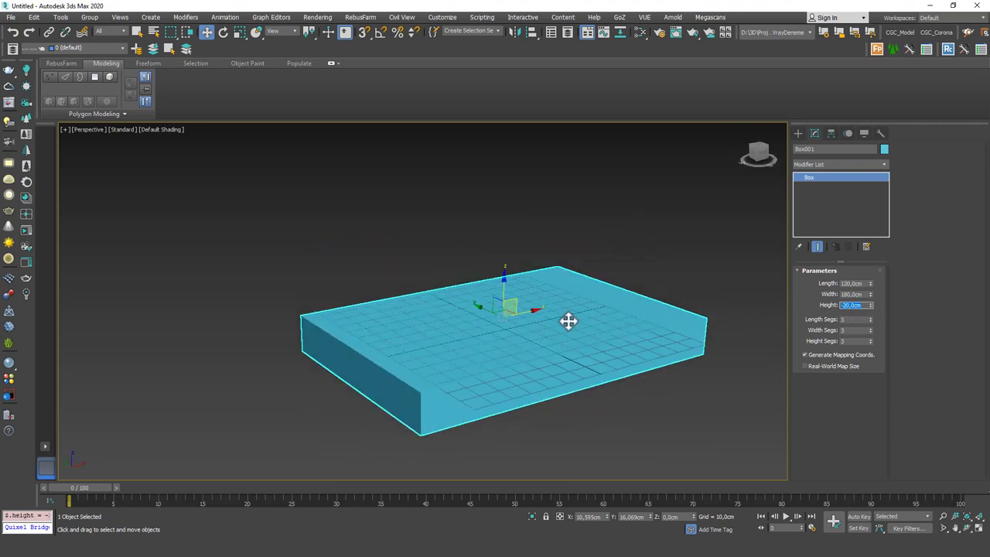
# Centre the slab on the grid by resetting its X and Y position to 0 cm
pyautogui.keyDown('alt'); pyautogui.moveTo(568, 322); pyautogui.dragTo(553, 352, button='middle'); pyautogui.keyUp('alt')
pyautogui.rightClick(608, 517)
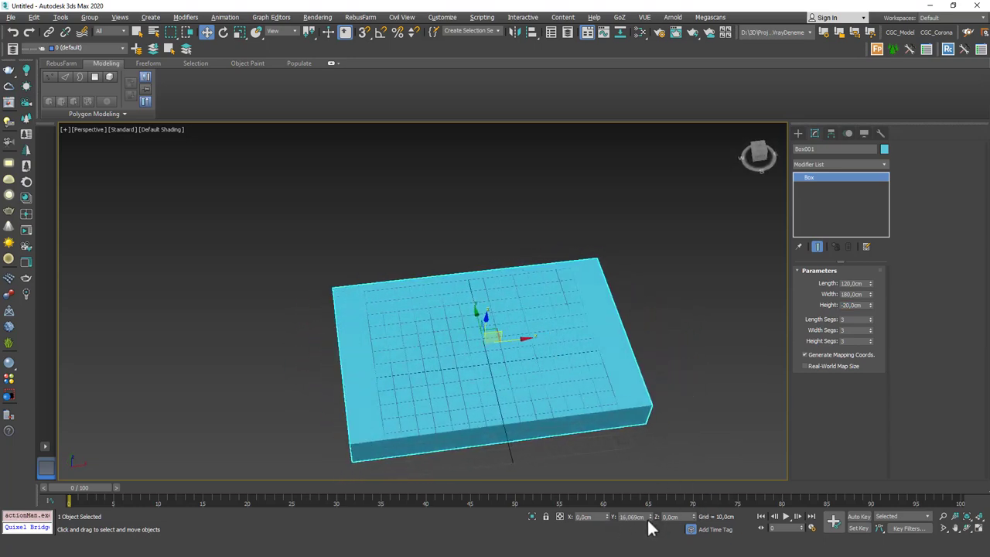
pyautogui.rightClick(651, 516)
# With vertex snapping on, draw a second box over the slab's top, 120 by 180 cm and 110 cm high
pyautogui.keyDown('alt'); pyautogui.moveTo(572, 354); pyautogui.dragTo(534, 321, button='middle'); pyautogui.keyUp('alt')
pyautogui.scroll(-1, 534, 328)
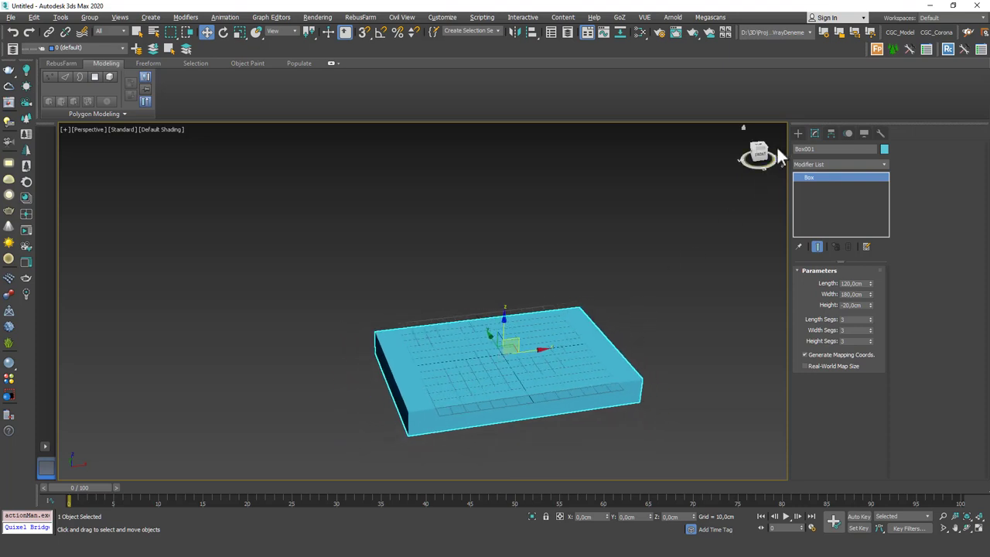
pyautogui.click(798, 133)
pyautogui.click(800, 196)
pyautogui.press('s')
pyautogui.moveTo(375, 332); pyautogui.dragTo(643, 379)
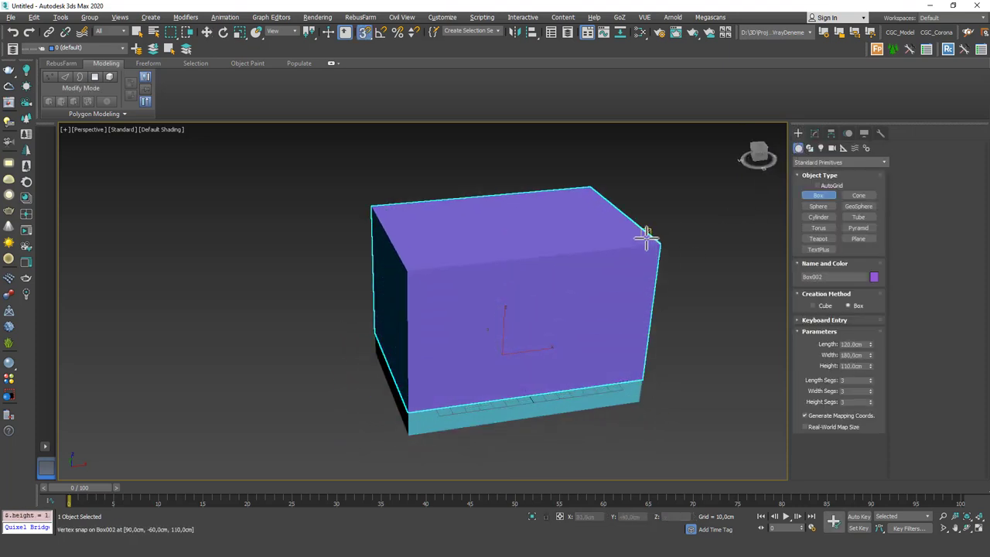
pyautogui.click(642, 237)
pyautogui.rightClick(643, 237)
# Set the upper box's height to 100 cm after trying 80 cm
pyautogui.click(814, 134)
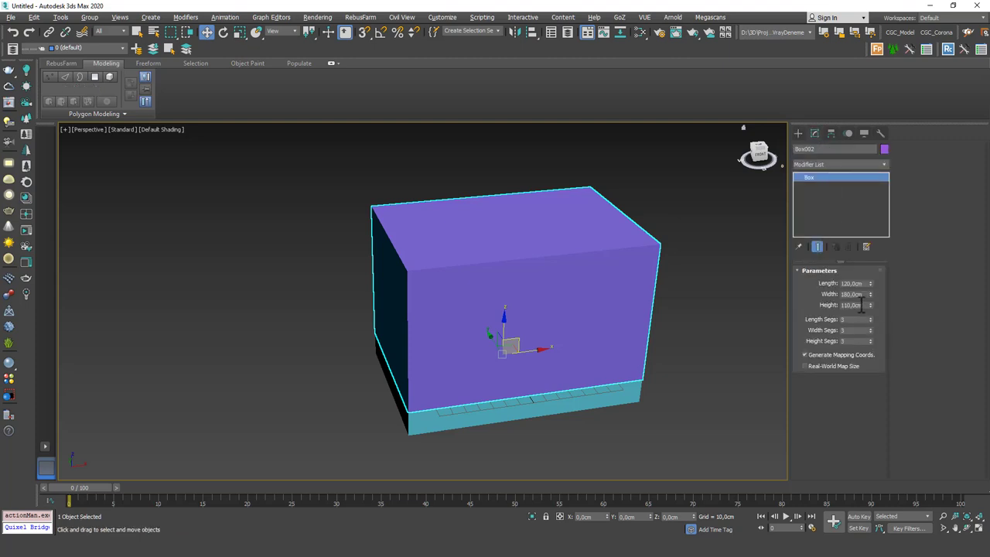
pyautogui.doubleClick(862, 305)
pyautogui.write('80')
pyautogui.press('Return')
pyautogui.write('100')
pyautogui.press('Return')
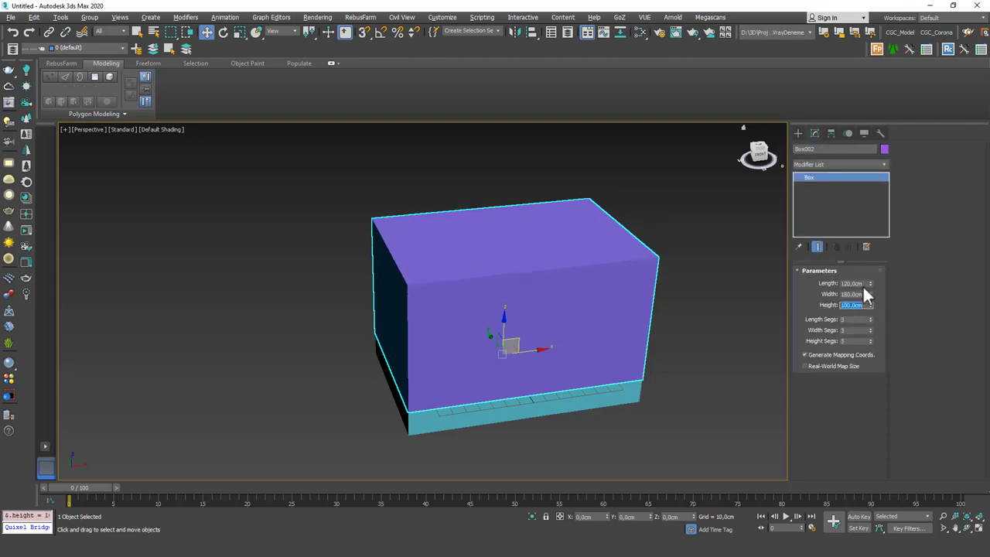
# Add an Edit Poly modifier to the upper box and select its top and one long side at polygon level
pyautogui.keyDown('alt'); pyautogui.moveTo(450, 343); pyautogui.dragTo(613, 339, button='middle'); pyautogui.keyUp('alt')
pyautogui.click(840, 164)
pyautogui.press('f')
pyautogui.click(826, 217)
pyautogui.press('4')
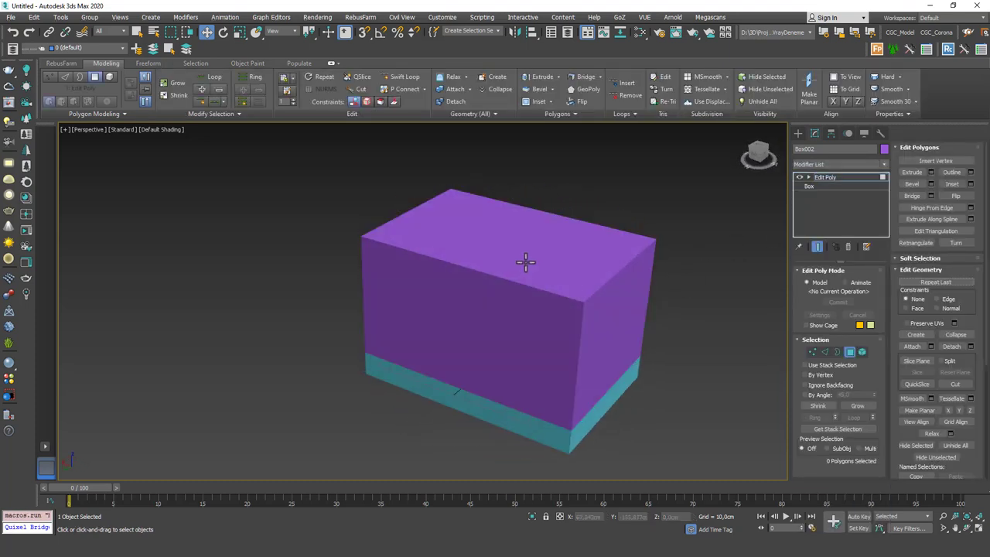
pyautogui.click(532, 268)
pyautogui.keyDown('ctrl'); pyautogui.click(516, 309); pyautogui.keyUp('ctrl')
# Display edged faces and reset the upper box's length, width and height segments to 1
pyautogui.press('F4')
pyautogui.click(848, 186)
pyautogui.rightClick(870, 319)
pyautogui.rightClick(870, 331)
pyautogui.rightClick(870, 341)
# In the Edit Poly modifier, delete the upper box's top polygon and one long side polygon
pyautogui.click(825, 177)
pyautogui.press('4')
pyautogui.click(531, 261)
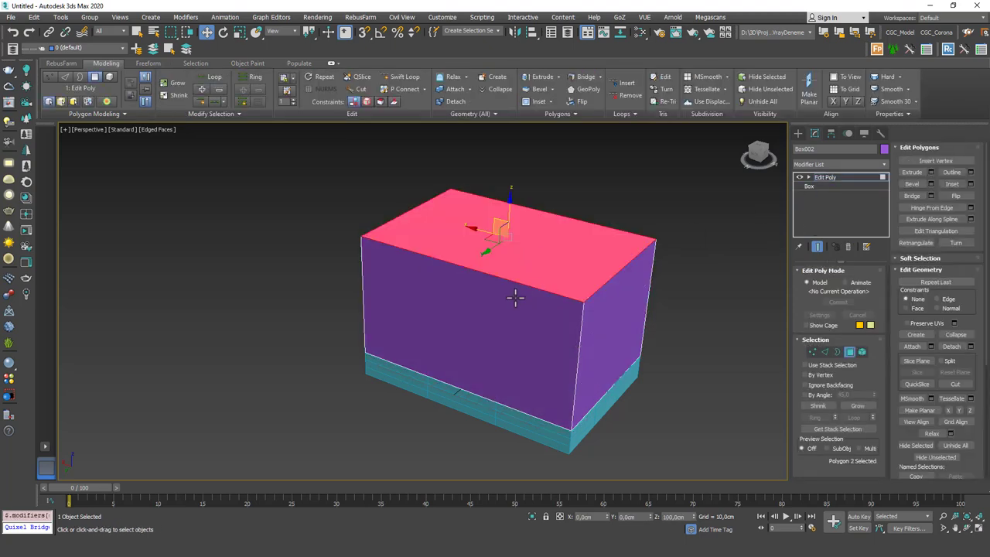
pyautogui.keyDown('ctrl'); pyautogui.click(488, 363); pyautogui.keyUp('ctrl')
pyautogui.press('Delete')
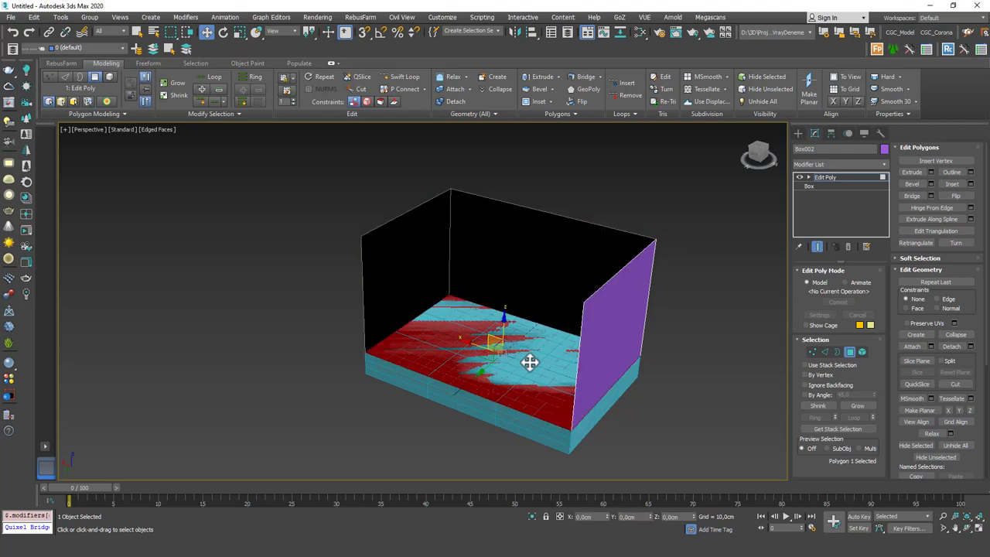
# Leave polygon level and add a Lattice modifier to the opened upper box
pyautogui.keyDown('alt'); pyautogui.moveTo(667, 330); pyautogui.dragTo(576, 309, button='middle'); pyautogui.keyUp('alt')
pyautogui.click(825, 177)
pyautogui.click(838, 165)
pyautogui.press('l')
pyautogui.click(812, 174)
pyautogui.keyDown('alt'); pyautogui.moveTo(608, 294); pyautogui.dragTo(511, 299, button='middle'); pyautogui.keyUp('alt')
pyautogui.scroll(3, 552, 268)
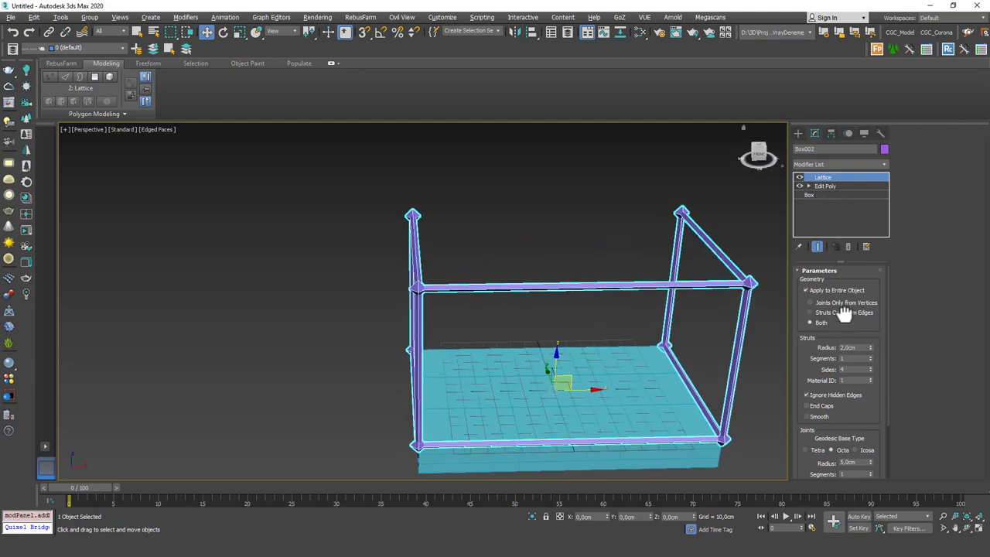
# Set the lattice joints to Icosa with 3 segments and a 2 cm radius, and hide edged faces
pyautogui.scroll(-3, 859, 340)
pyautogui.click(864, 377)
pyautogui.click(871, 398)
pyautogui.click(871, 399)
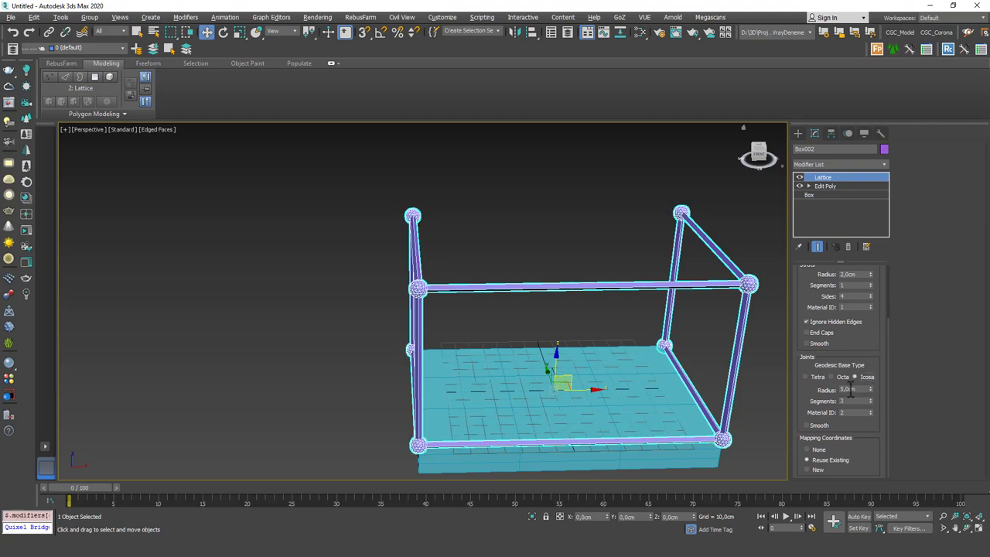
pyautogui.rightClick(871, 389)
pyautogui.moveTo(871, 396); pyautogui.dragTo(869, 388)
pyautogui.press('F4')
pyautogui.keyDown('alt'); pyautogui.moveTo(562, 343); pyautogui.dragTo(741, 393, button='middle'); pyautogui.keyUp('alt')
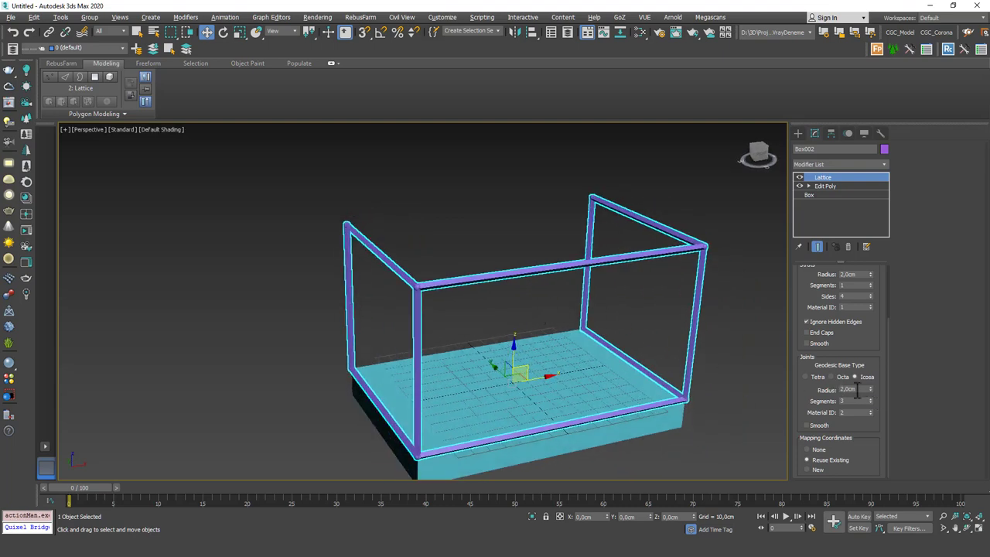
# Set the lattice joints' radius to 2.05 cm and give the struts 1 segment and 16 sides
pyautogui.moveTo(871, 392); pyautogui.dragTo(871, 391)
pyautogui.moveTo(877, 291); pyautogui.dragTo(877, 314)
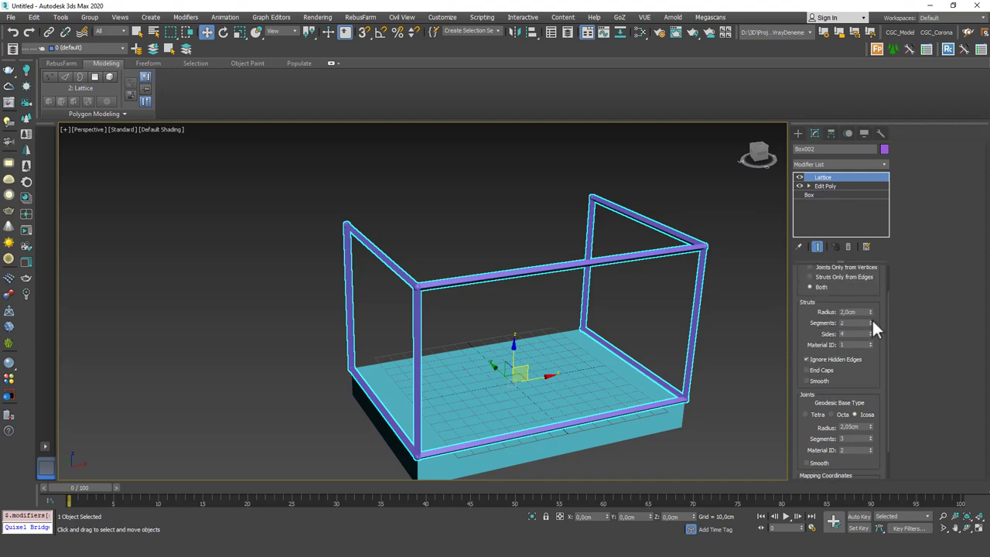
pyautogui.moveTo(870, 333); pyautogui.dragTo(870, 329)
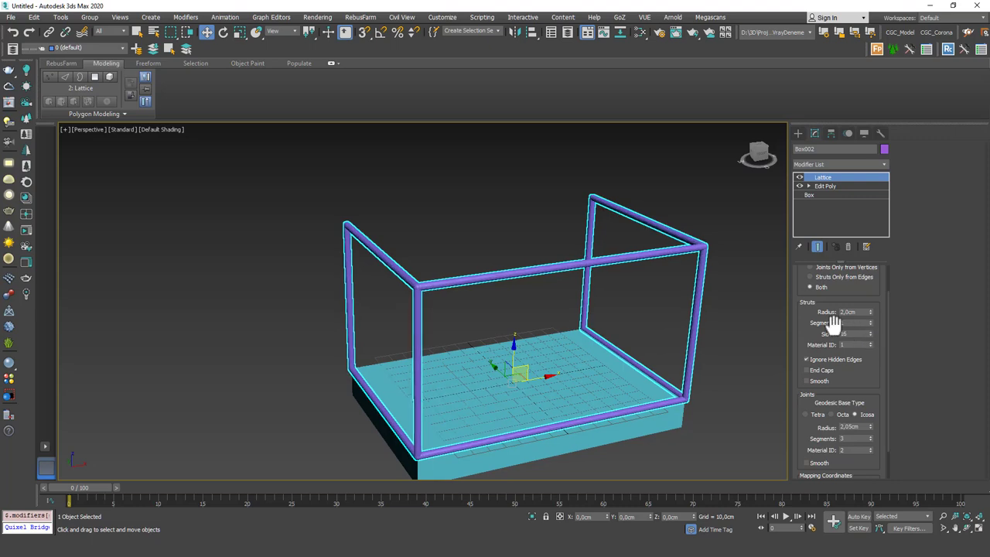
# Show the Edit Poly mesh without the lattice and ring-select the long wall's top and bottom edges
pyautogui.keyDown('alt'); pyautogui.moveTo(672, 294); pyautogui.dragTo(596, 345, button='middle'); pyautogui.keyUp('alt')
pyautogui.scroll(-3, 625, 309)
pyautogui.scroll(2, 619, 300)
pyautogui.moveTo(620, 298); pyautogui.dragTo(604, 297, button='middle')
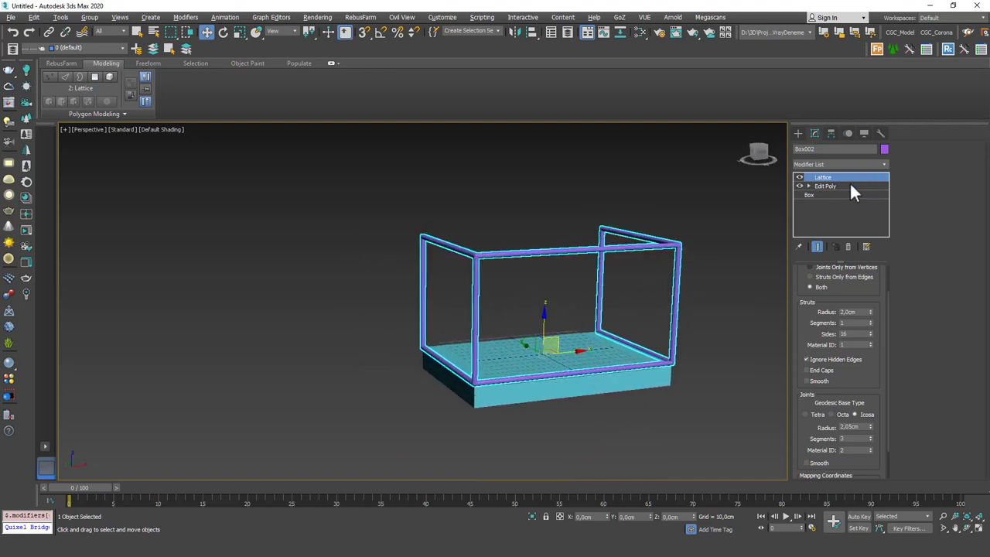
pyautogui.click(850, 186)
pyautogui.keyDown('alt'); pyautogui.moveTo(611, 265); pyautogui.dragTo(535, 285, button='middle'); pyautogui.keyUp('alt')
pyautogui.click(816, 247)
pyautogui.press('2')
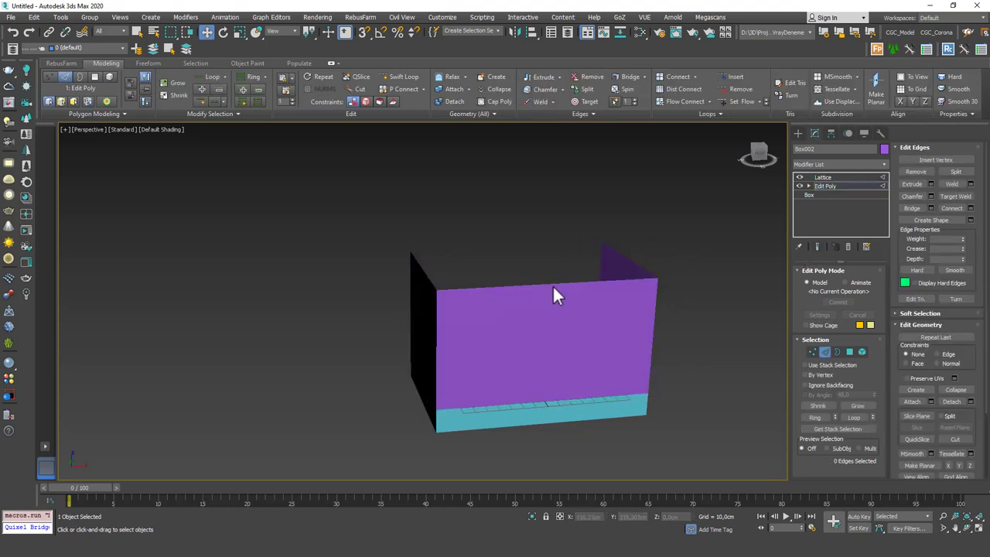
pyautogui.click(552, 283)
pyautogui.hotkey('alt', 'r')
pyautogui.keyDown('alt'); pyautogui.moveTo(627, 308); pyautogui.dragTo(585, 322, button='middle'); pyautogui.keyUp('alt')
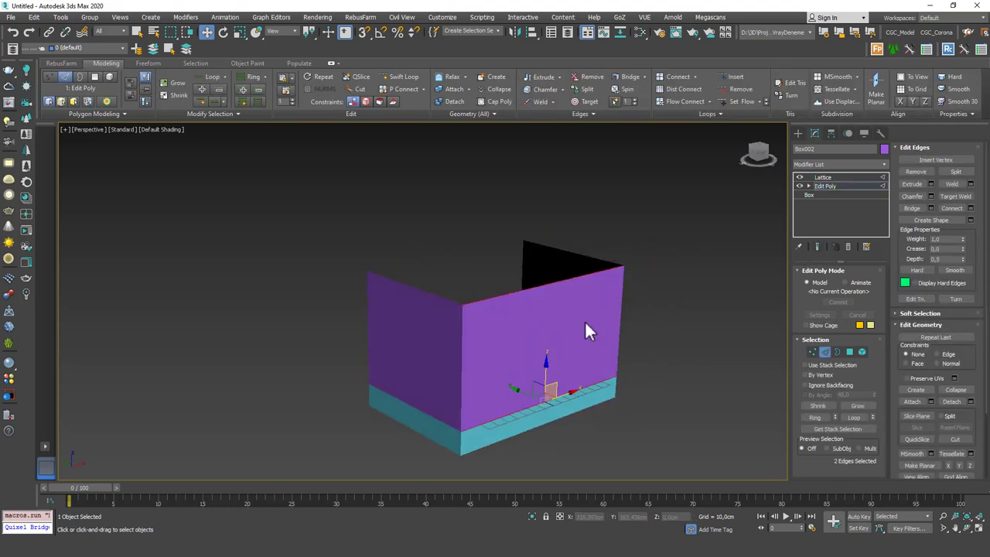
# Show the lattice result and connect the long wall's selected edges with 4 segments to form vertical bars
pyautogui.click(970, 208)
pyautogui.moveTo(629, 259)
pyautogui.keyDown('alt'); pyautogui.mouseDown(button='middle')
pyautogui.moveTo(603, 266)
pyautogui.moveTo(632, 269)
pyautogui.mouseUp(button='middle'); pyautogui.keyUp('alt')
pyautogui.hotkey('ctrl', 'e')
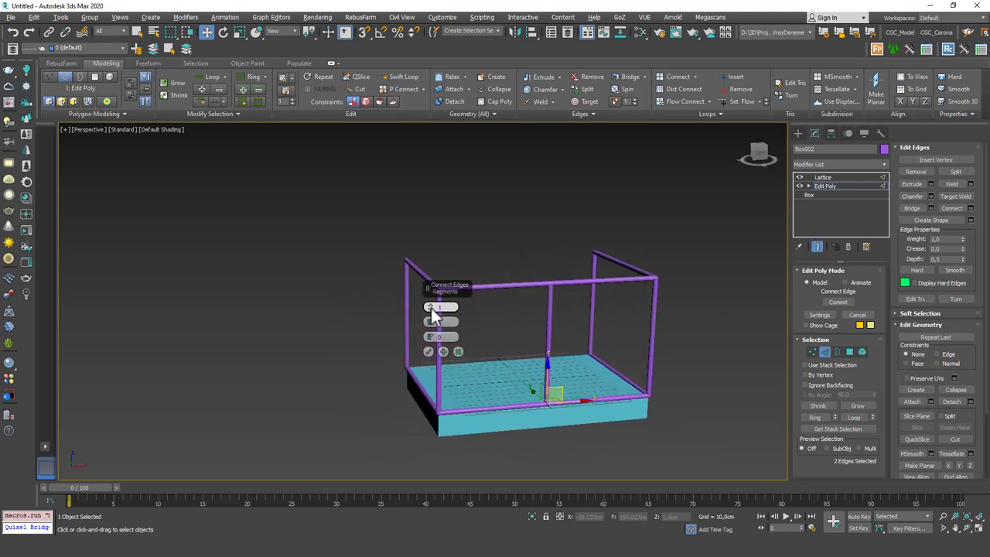
pyautogui.moveTo(432, 307); pyautogui.dragTo(431, 299)
pyautogui.click(428, 351)
# Connect the top and bottom edges of both short walls with 3 segments each and leave edge level
pyautogui.keyDown('alt'); pyautogui.moveTo(430, 328); pyautogui.dragTo(492, 312, button='middle'); pyautogui.keyUp('alt')
pyautogui.click(482, 249)
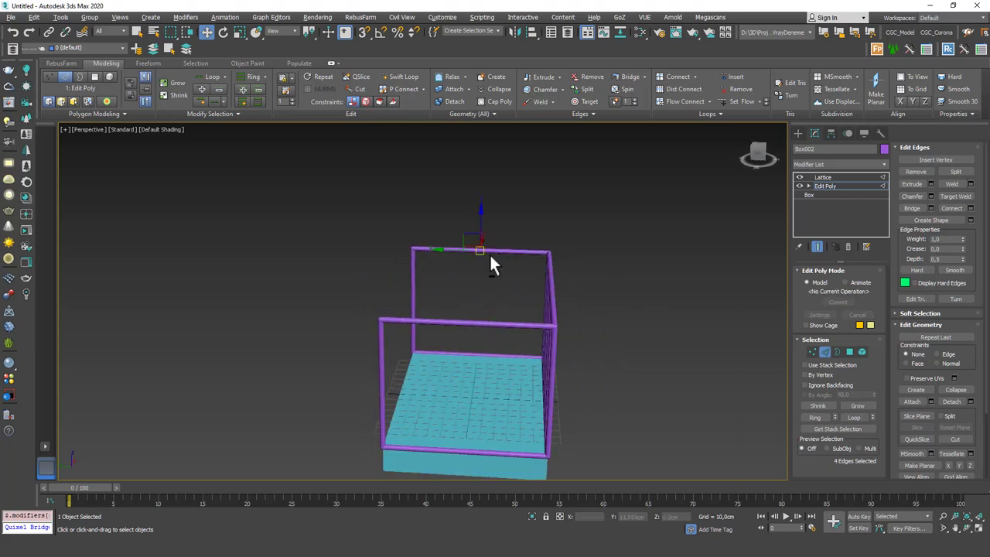
pyautogui.click(971, 208)
pyautogui.keyDown('alt'); pyautogui.moveTo(747, 271); pyautogui.dragTo(588, 340, button='middle'); pyautogui.keyUp('alt')
pyautogui.click(428, 351)
pyautogui.scroll(-2, 579, 286)
pyautogui.scroll(3, 521, 312)
pyautogui.keyDown('alt'); pyautogui.moveTo(521, 311); pyautogui.dragTo(601, 265, button='middle'); pyautogui.keyUp('alt')
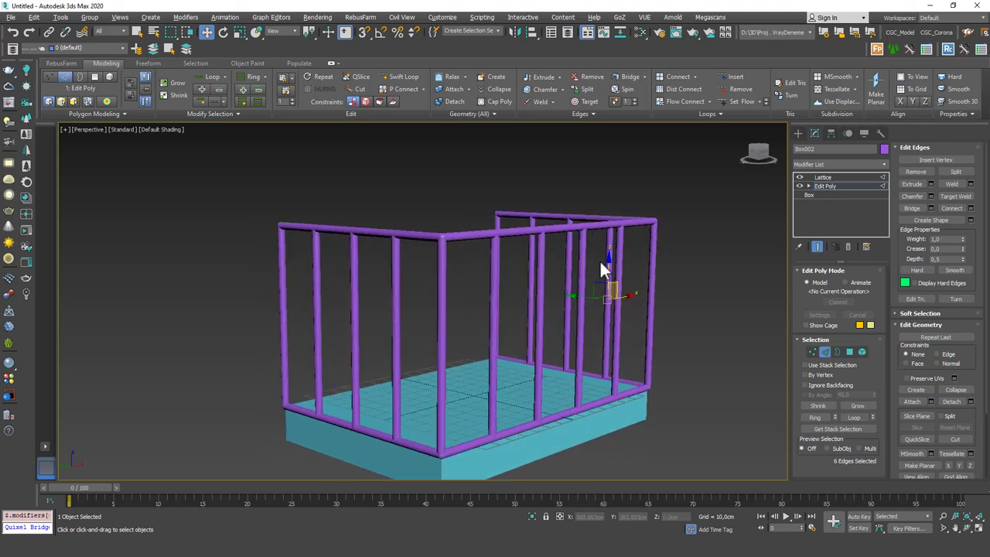
pyautogui.click(840, 185)
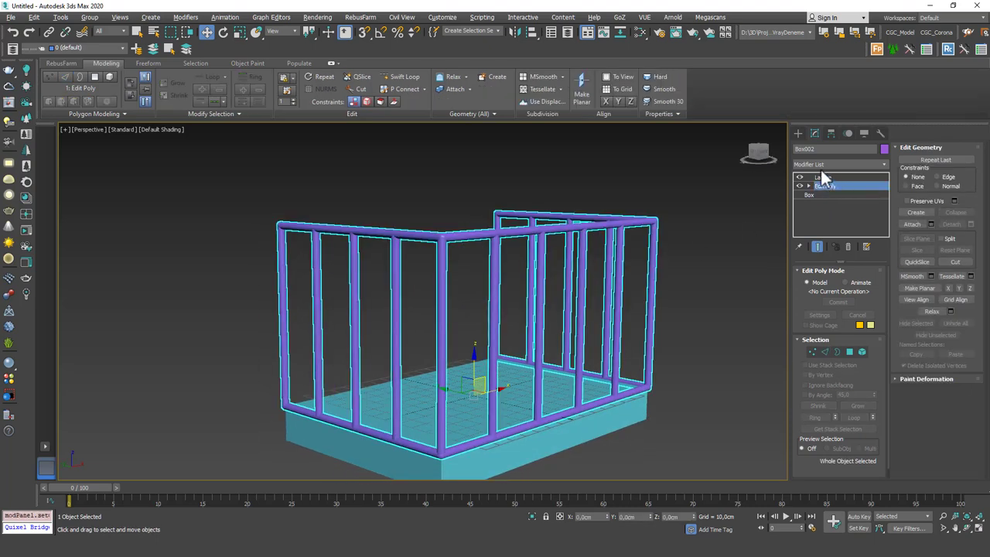
# Add an Edit Poly modifier above the Lattice modifier on the railing
pyautogui.keyDown('alt'); pyautogui.moveTo(542, 301); pyautogui.dragTo(538, 256, button='middle'); pyautogui.keyUp('alt')
pyautogui.click(822, 178)
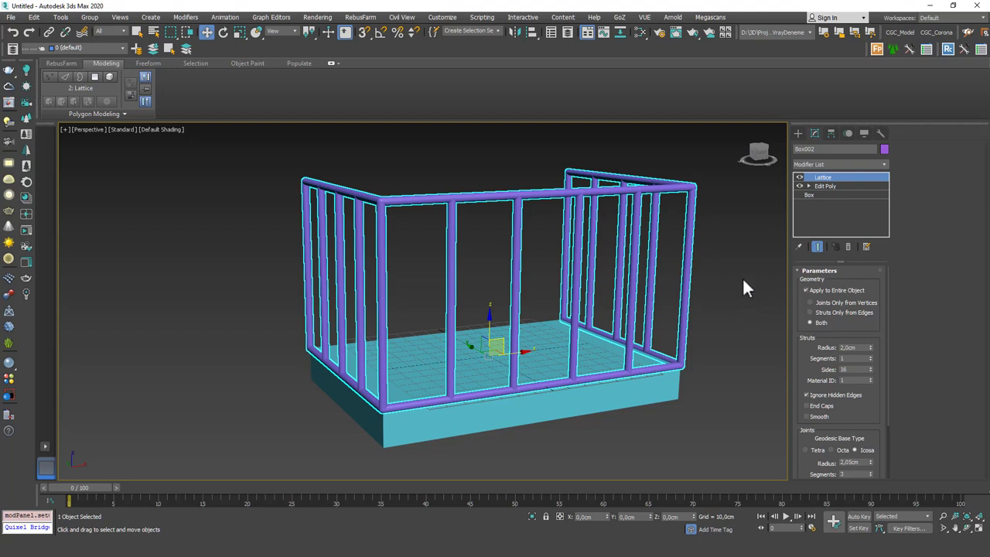
pyautogui.click(828, 164)
pyautogui.click(813, 165)
pyautogui.rightClick(591, 218)
pyautogui.moveTo(647, 333)
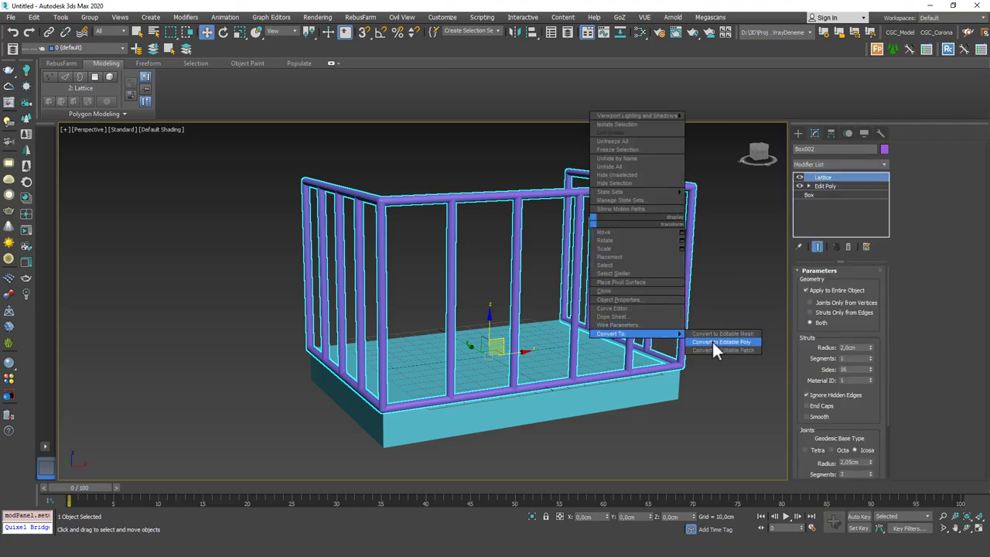
pyautogui.click(711, 337)
pyautogui.click(832, 163)
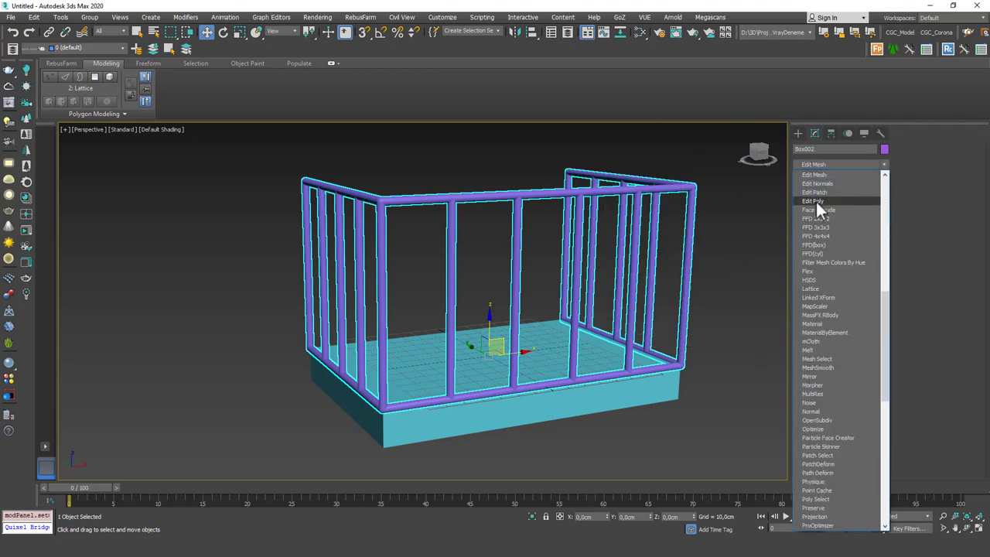
pyautogui.click(815, 201)
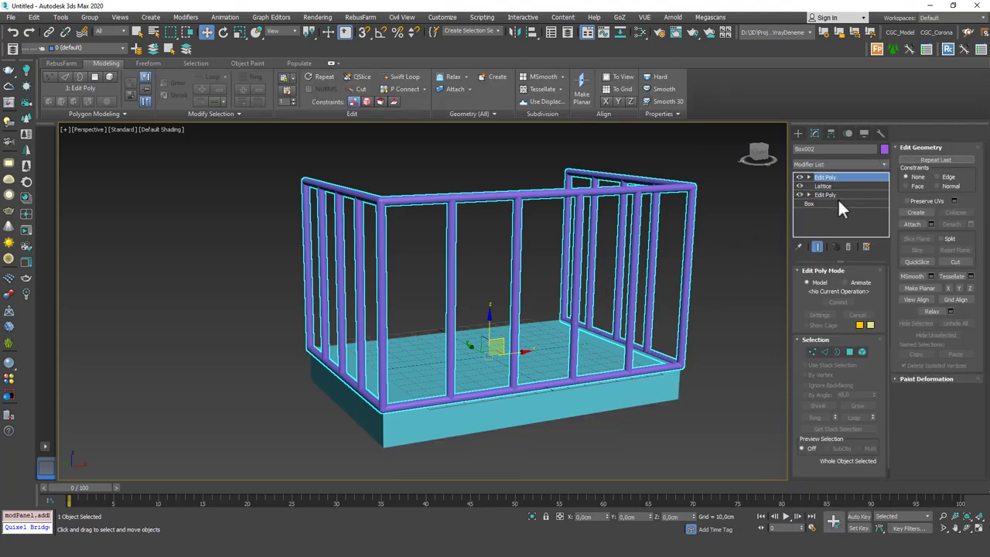
# In element mode, delete four of the bottom rail pieces between the bars along the railing's long side
pyautogui.moveTo(573, 369); pyautogui.dragTo(555, 339, button='middle')
pyautogui.press('5')
pyautogui.click(533, 361)
pyautogui.press('Delete')
pyautogui.click(489, 365)
pyautogui.press('Delete')
pyautogui.click(595, 361)
pyautogui.press('Delete')
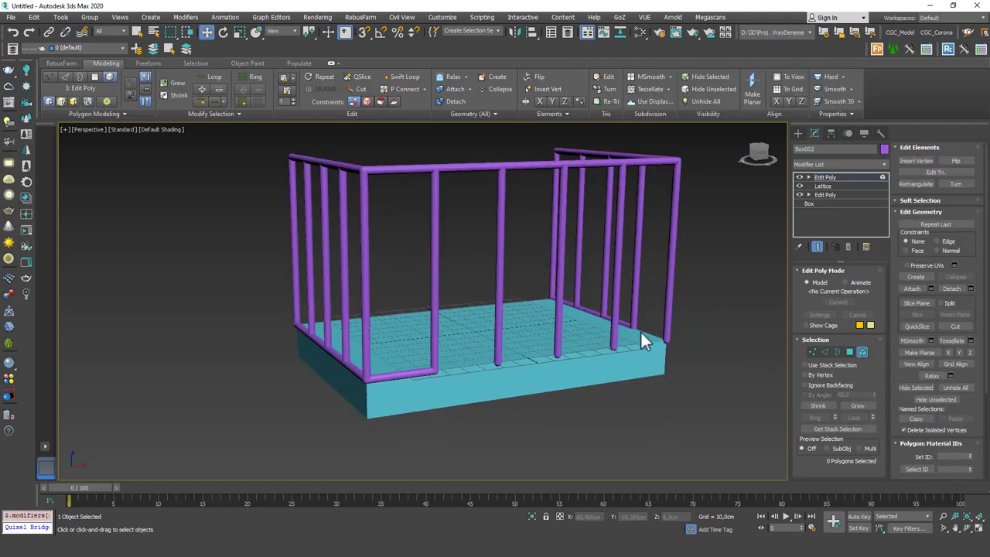
pyautogui.click(634, 333)
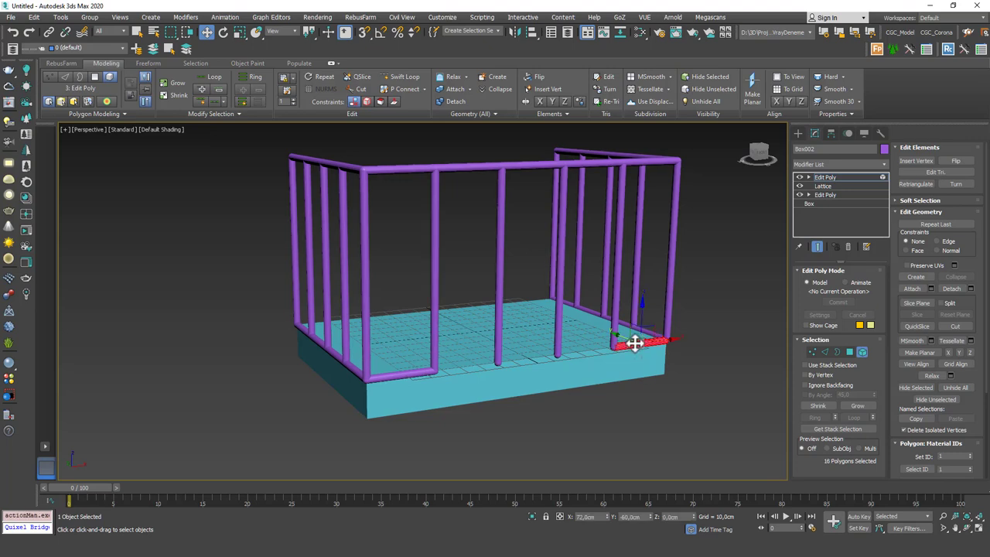
pyautogui.press('Delete')
# Delete the remaining bottom rail elements so only the vertical bars reach down to the slab
pyautogui.keyDown('alt'); pyautogui.moveTo(634, 338); pyautogui.dragTo(554, 318, button='middle'); pyautogui.keyUp('alt')
pyautogui.click(574, 333)
pyautogui.press('Delete')
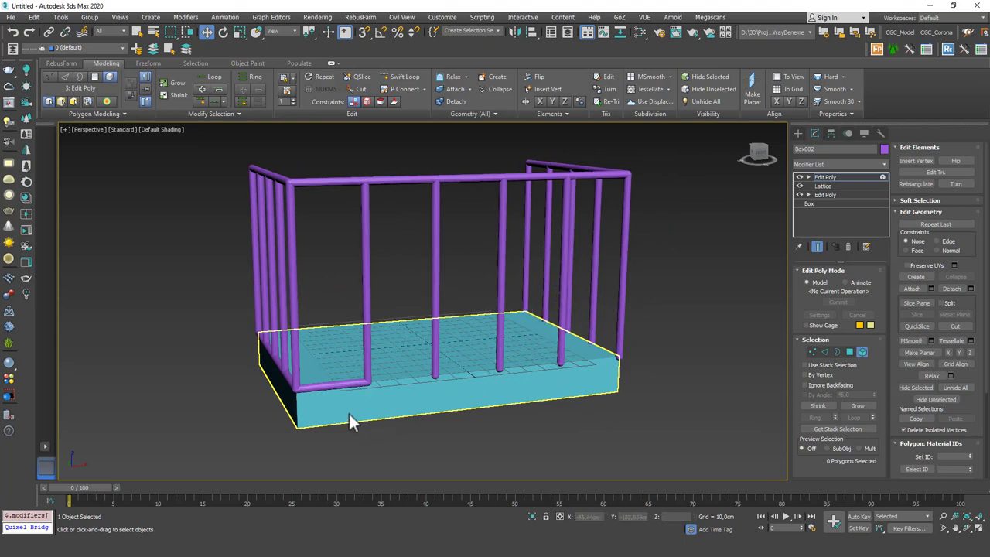
pyautogui.keyDown('alt'); pyautogui.moveTo(334, 418); pyautogui.dragTo(649, 359, button='middle'); pyautogui.keyUp('alt')
pyautogui.click(586, 373)
pyautogui.press('Delete')
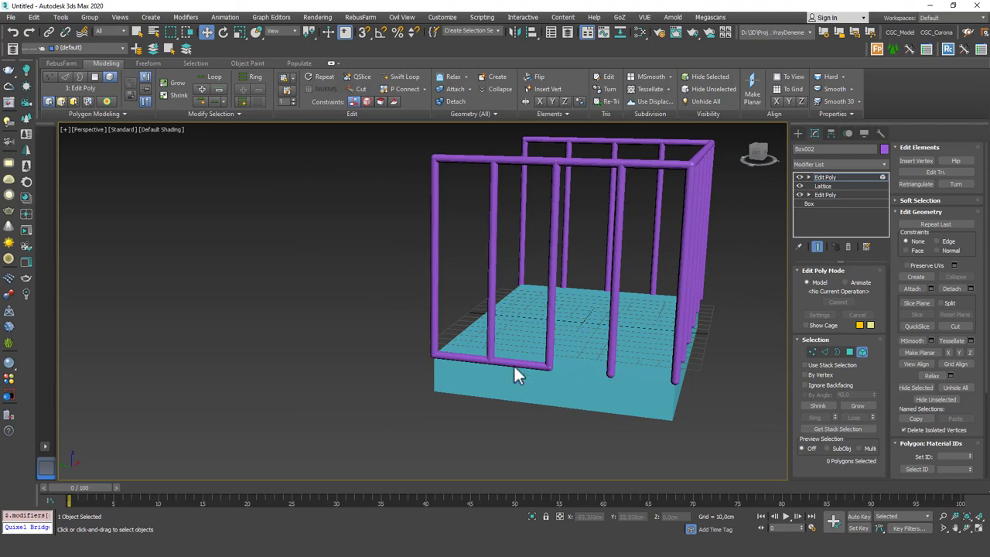
pyautogui.keyDown('alt'); pyautogui.moveTo(463, 357); pyautogui.dragTo(476, 305, button='middle'); pyautogui.keyUp('alt')
# Show the lower Edit Poly mesh without the modifiers above it and ring-select its vertical edges on all walls
pyautogui.click(842, 195)
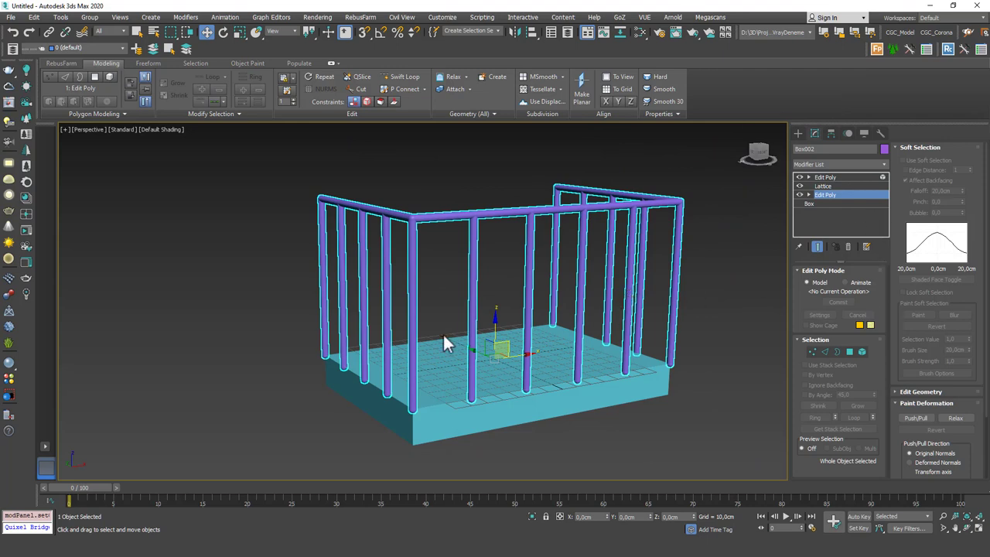
pyautogui.click(816, 246)
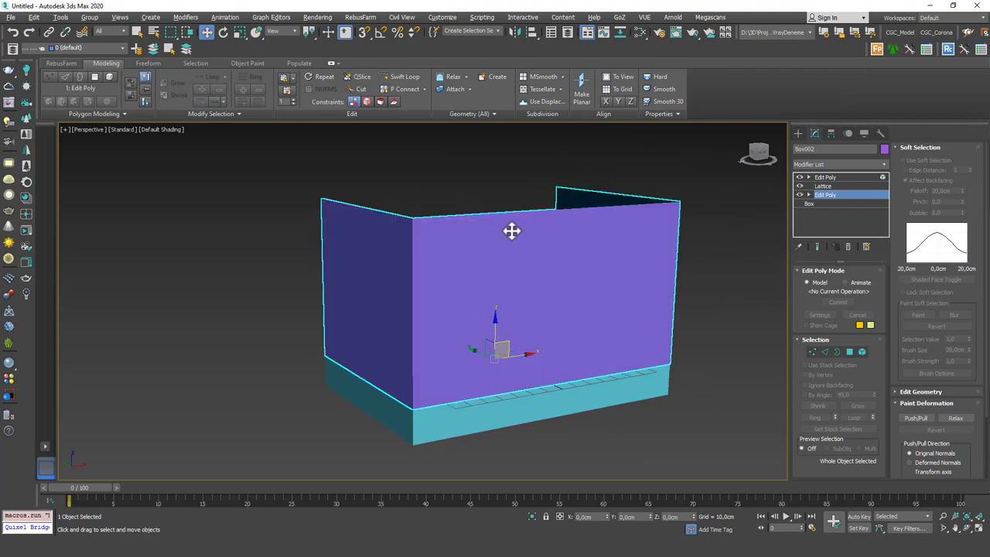
pyautogui.press('2')
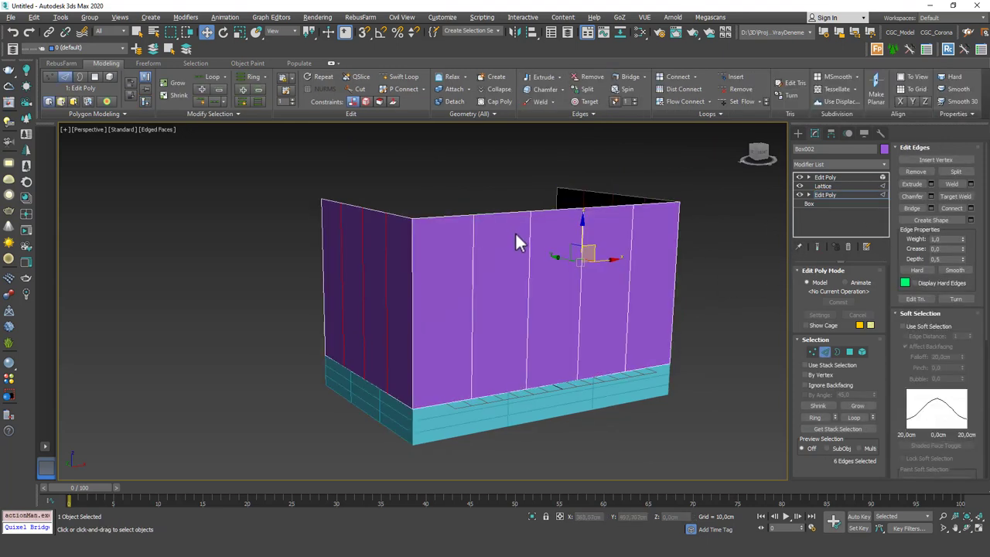
pyautogui.click(475, 241)
pyautogui.hotkey('alt', 'r')
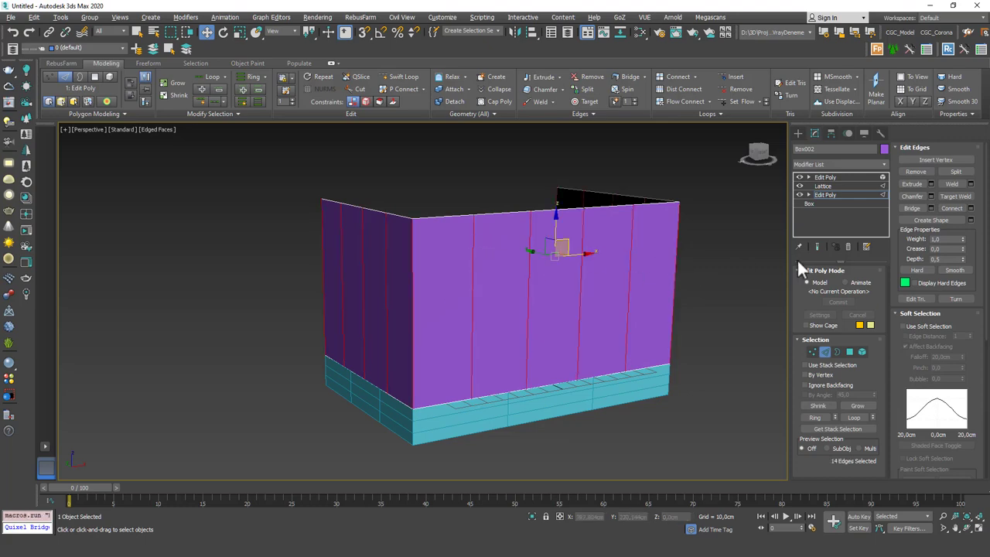
# Connect the selected vertical edges with 2 segments to add horizontal bars, with the end result shown
pyautogui.click(971, 208)
pyautogui.hotkey('ctrl', 'e')
pyautogui.keyDown('alt'); pyautogui.moveTo(567, 298); pyautogui.dragTo(624, 290, button='middle'); pyautogui.keyUp('alt')
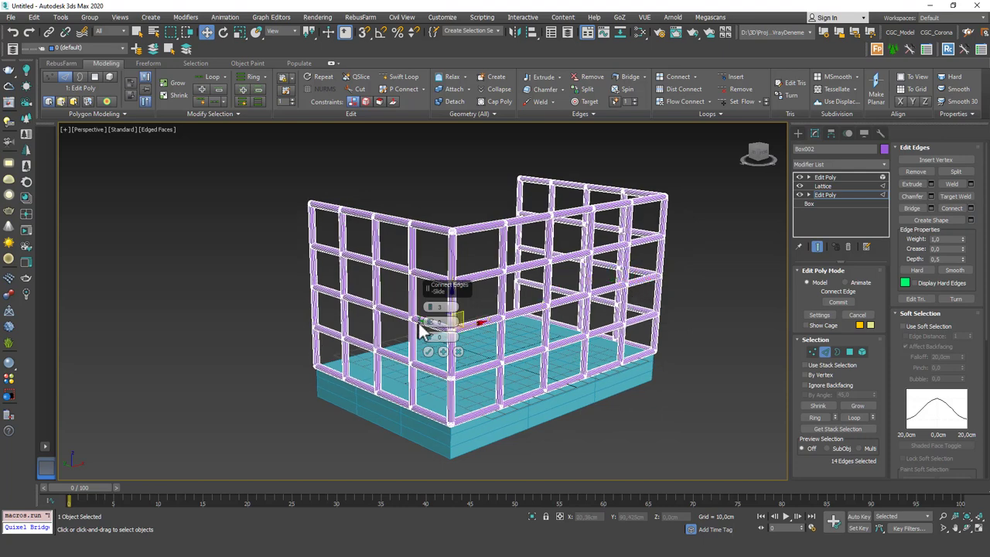
pyautogui.moveTo(434, 312)
pyautogui.mouseDown()
pyautogui.moveTo(431, 296)
pyautogui.moveTo(434, 317)
pyautogui.mouseUp()
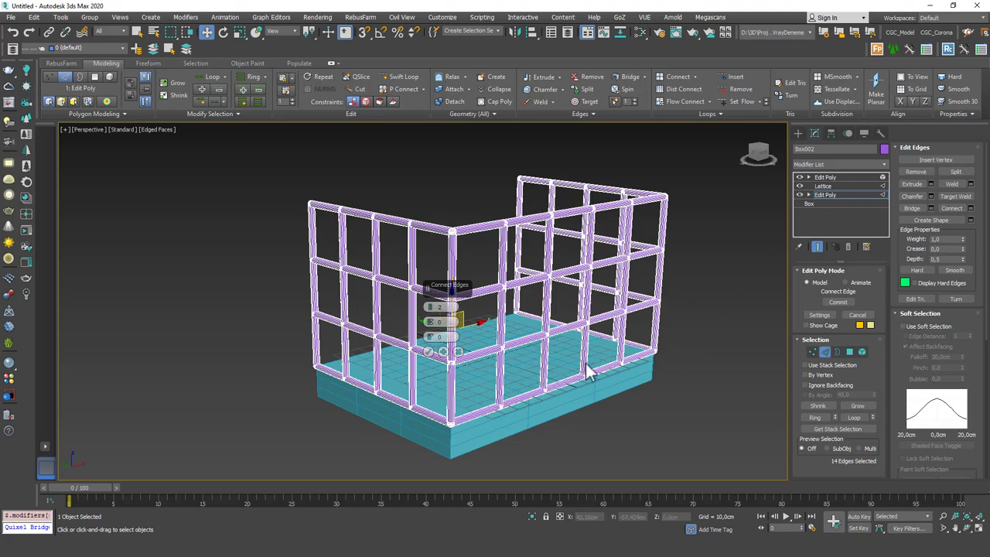
pyautogui.keyDown('alt'); pyautogui.moveTo(561, 349); pyautogui.dragTo(363, 350, button='middle'); pyautogui.keyUp('alt')
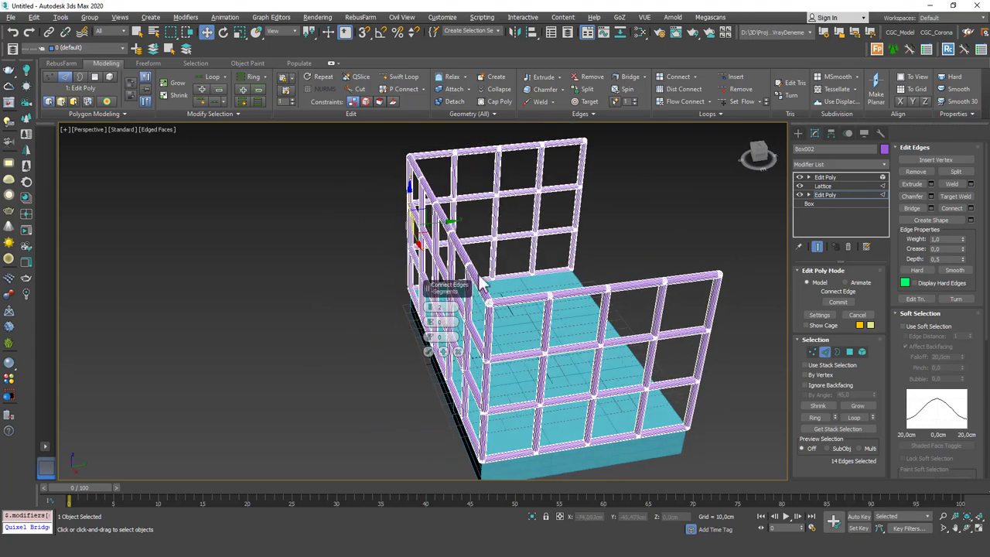
pyautogui.scroll(4, 507, 236)
pyautogui.keyDown('alt'); pyautogui.moveTo(509, 232); pyautogui.dragTo(356, 259, button='middle'); pyautogui.keyUp('alt')
pyautogui.scroll(-3, 464, 255)
pyautogui.keyDown('alt'); pyautogui.moveTo(488, 243); pyautogui.dragTo(575, 247, button='middle'); pyautogui.keyUp('alt')
pyautogui.scroll(-3, 399, 192)
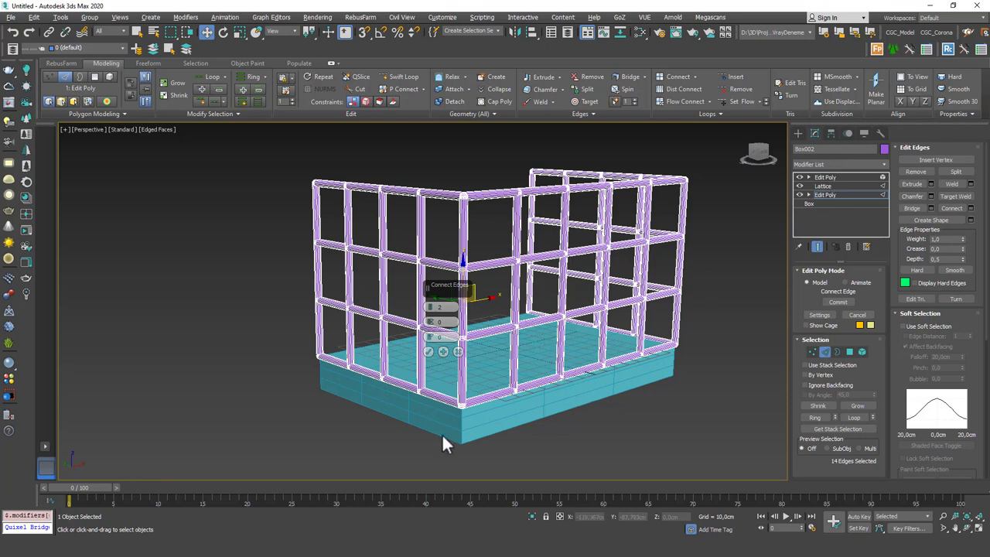
pyautogui.click(429, 352)
# Return to the topmost Edit Poly modifier and turn off the edged-faces display
pyautogui.moveTo(583, 309); pyautogui.dragTo(529, 314, button='middle')
pyautogui.click(826, 177)
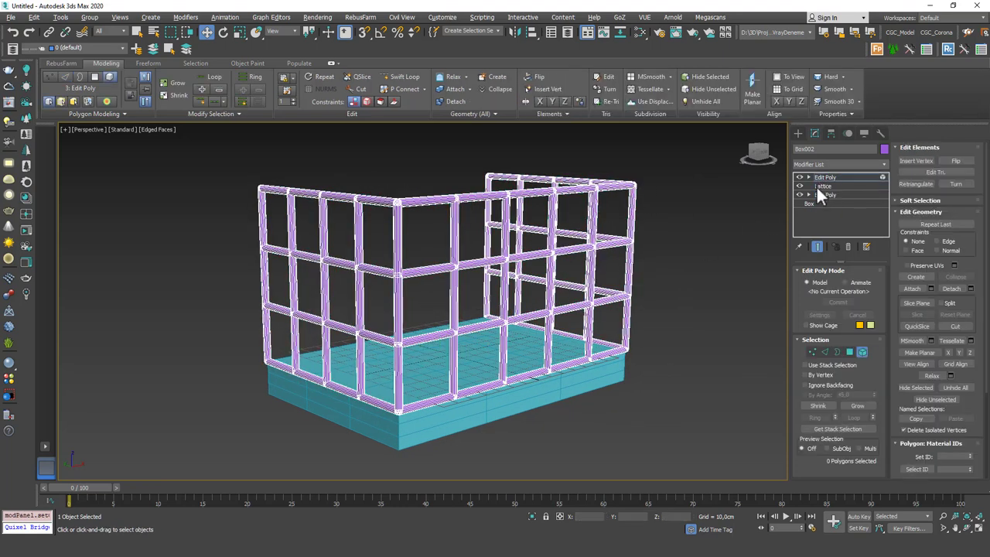
pyautogui.press('F4')
pyautogui.scroll(-3, 554, 320)
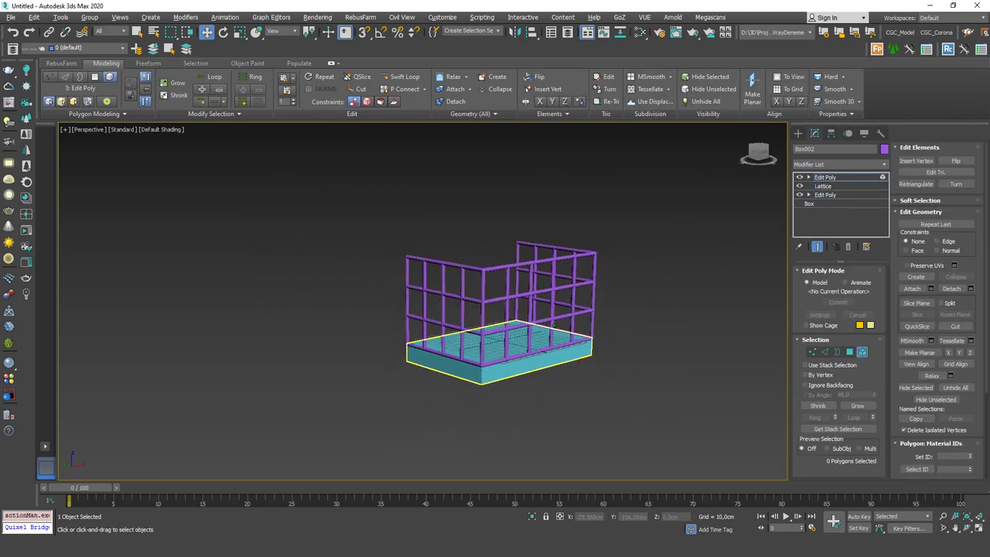
# Delete the railing and the balcony slab to empty the scene
pyautogui.keyDown('alt'); pyautogui.moveTo(554, 320); pyautogui.dragTo(546, 365, button='middle'); pyautogui.keyUp('alt')
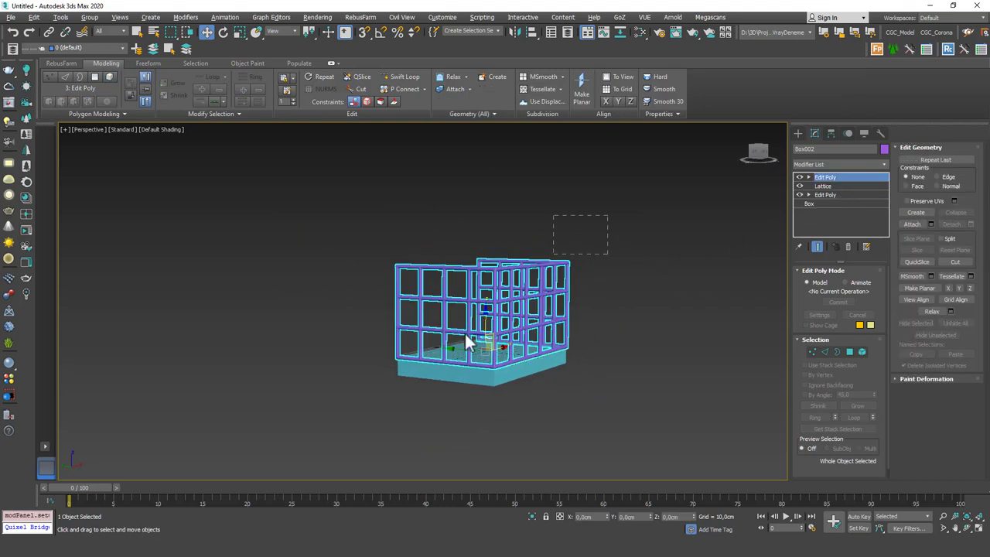
pyautogui.press('Delete')
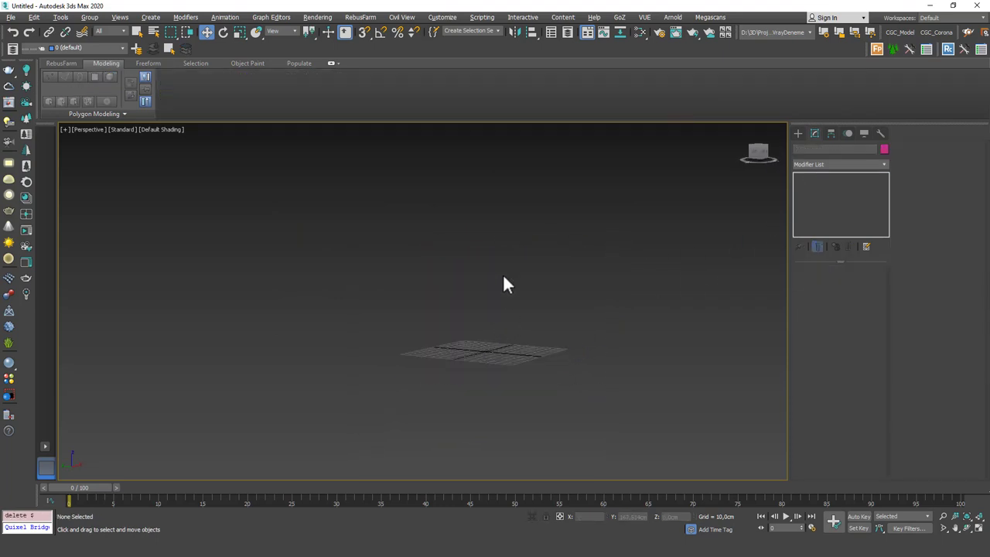
pyautogui.keyDown('alt'); pyautogui.moveTo(568, 306); pyautogui.dragTo(528, 338, button='middle'); pyautogui.keyUp('alt')
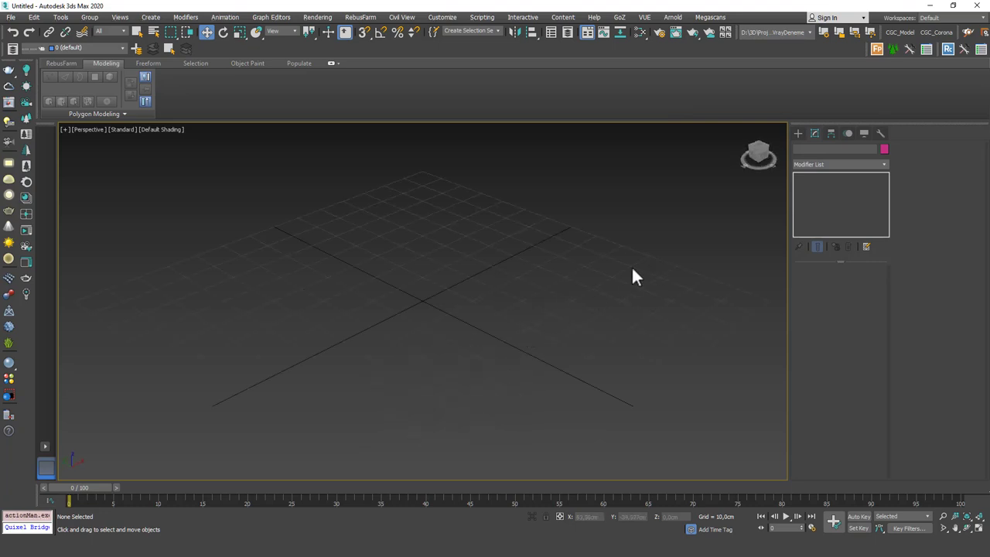
pyautogui.moveTo(621, 283); pyautogui.dragTo(615, 310, button='middle')
# Create a standard primitive plane about 185 cm long and 271 cm wide
pyautogui.click(802, 132)
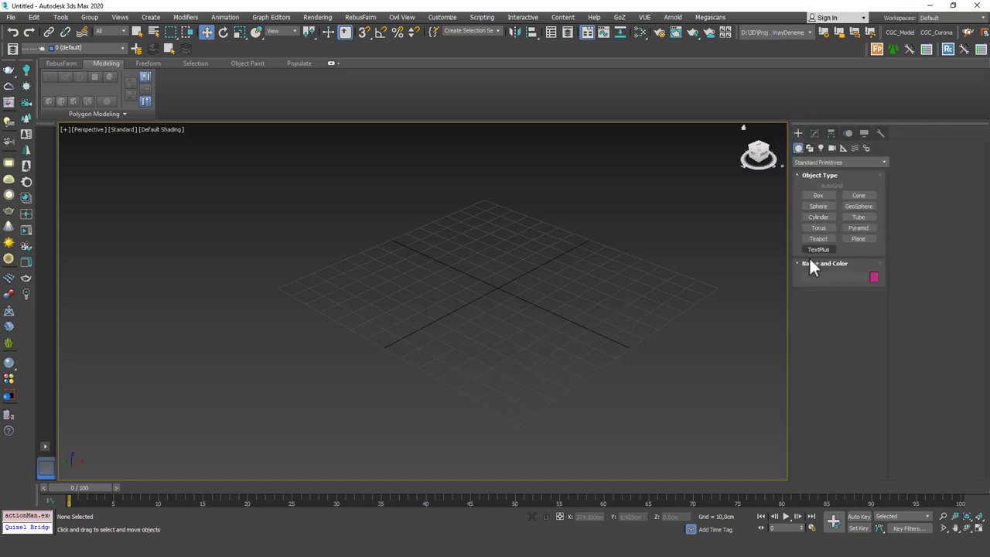
pyautogui.click(858, 238)
pyautogui.keyDown('alt'); pyautogui.moveTo(521, 266); pyautogui.dragTo(457, 305, button='middle'); pyautogui.keyUp('alt')
pyautogui.moveTo(504, 143); pyautogui.dragTo(340, 340)
pyautogui.press('w')
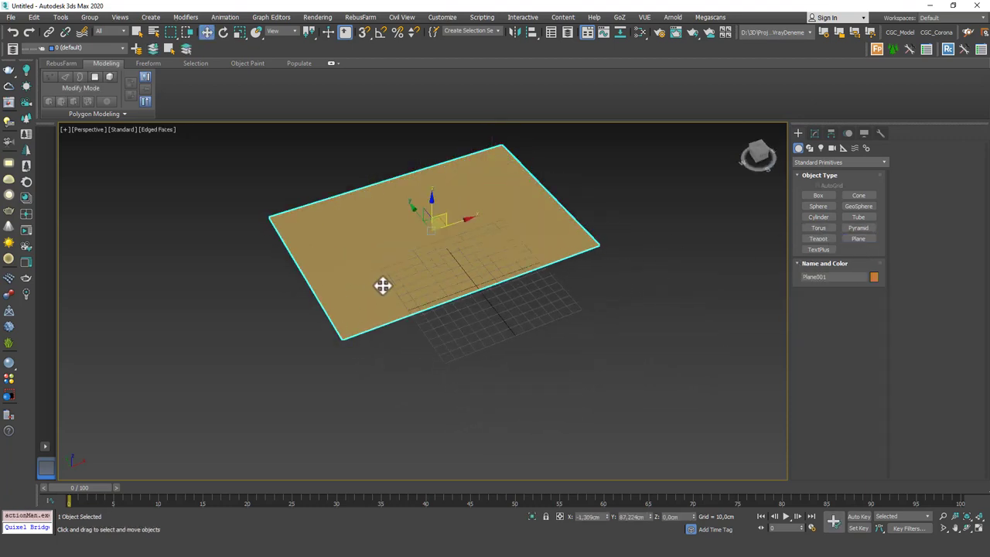
pyautogui.press('F4')
pyautogui.keyDown('shift'); pyautogui.moveTo(415, 229); pyautogui.dragTo(634, 261); pyautogui.keyUp('shift')
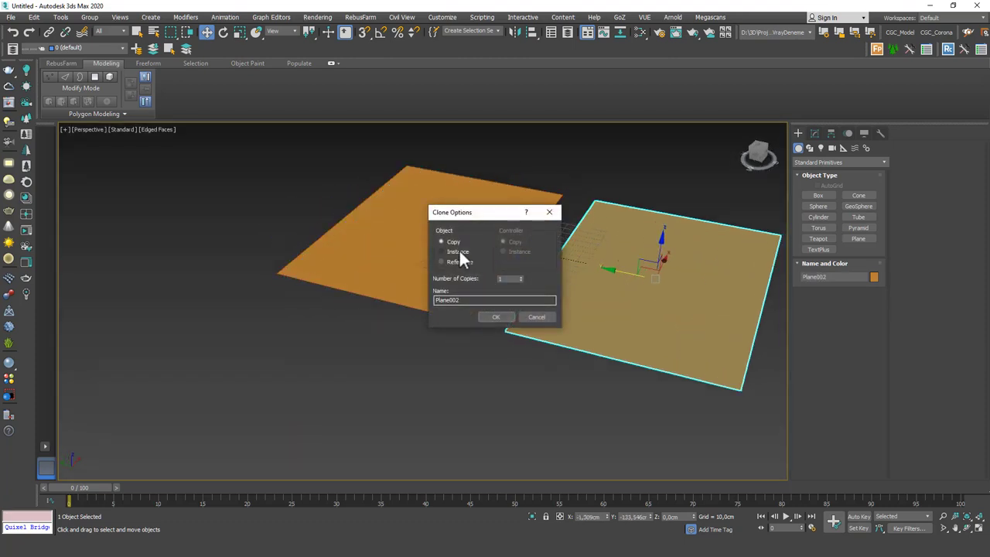
pyautogui.click(534, 317)
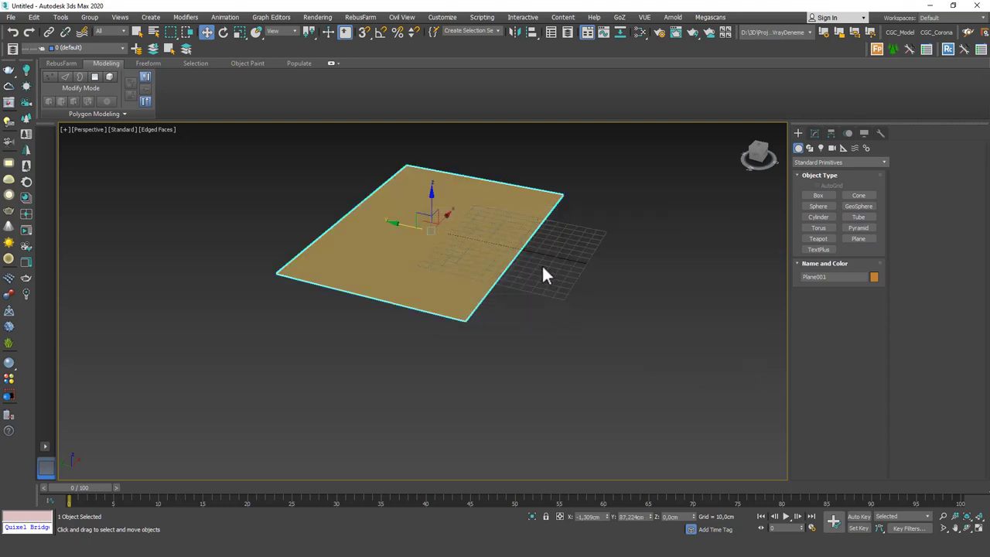
# Set the plane's length and width to 300 cm each
pyautogui.click(814, 133)
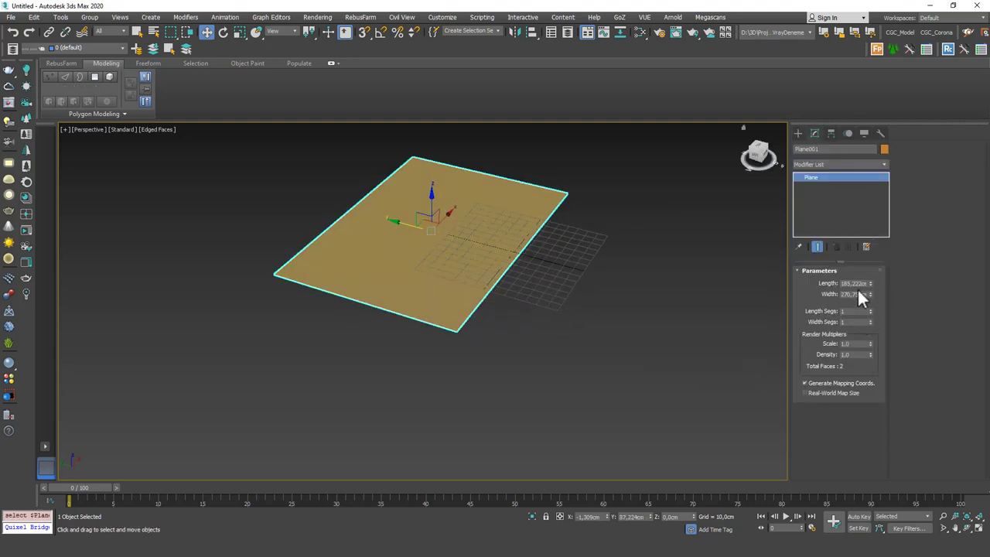
pyautogui.write('300')
pyautogui.press('Tab')
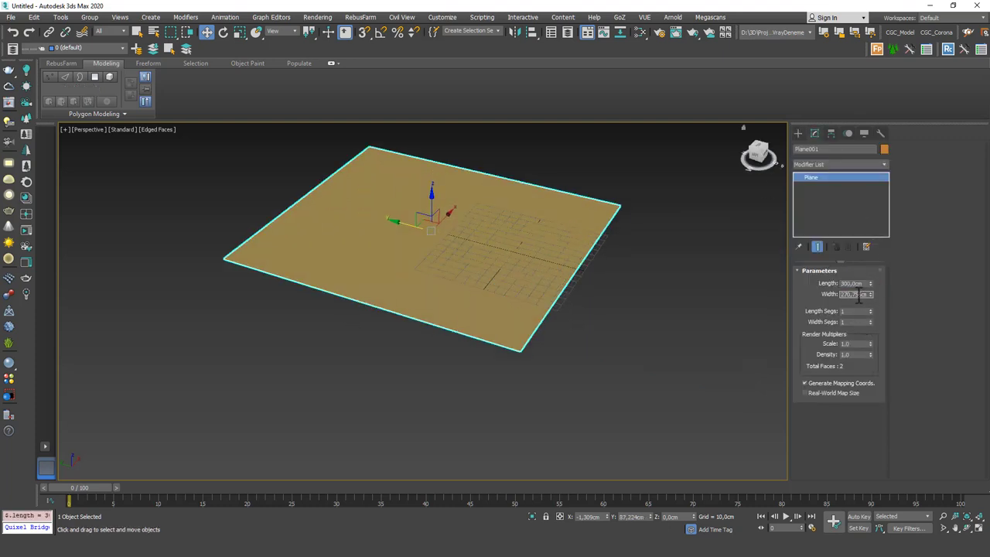
pyautogui.click(854, 294)
pyautogui.write('300')
pyautogui.press('Tab')
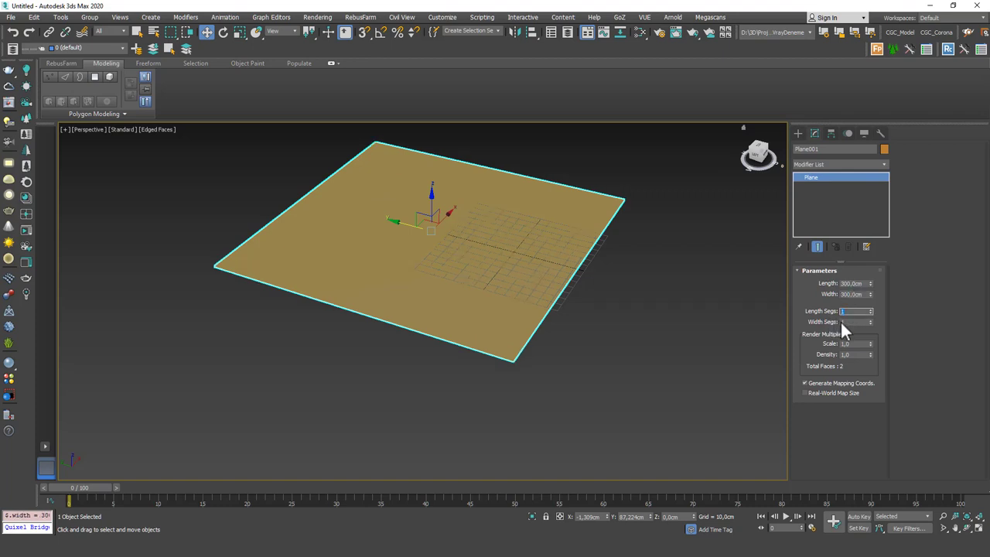
# Set the plane's length and width segments to 50 each and leave the edged-faces display off
pyautogui.moveTo(501, 265); pyautogui.dragTo(498, 278, button='middle')
pyautogui.press('F4')
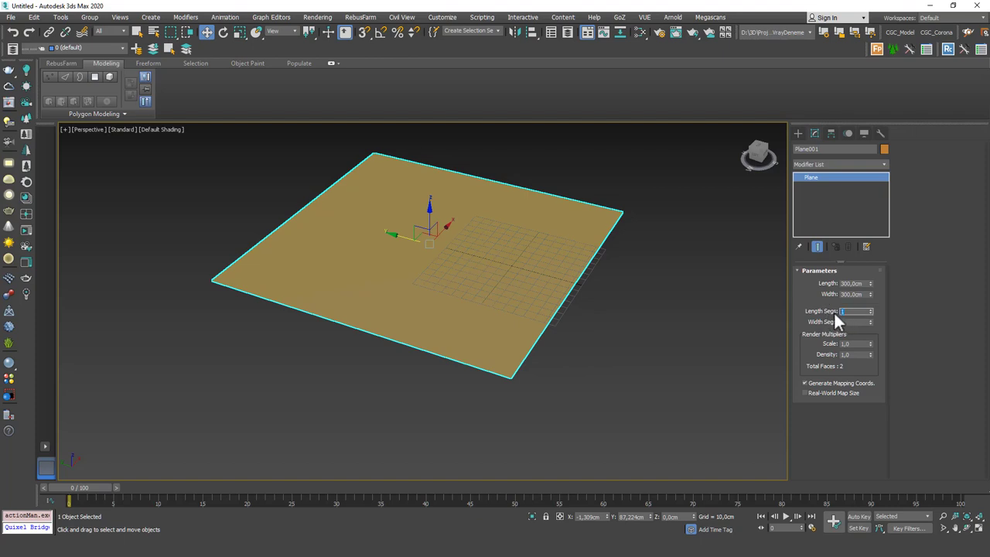
pyautogui.moveTo(570, 338); pyautogui.dragTo(550, 355, button='middle')
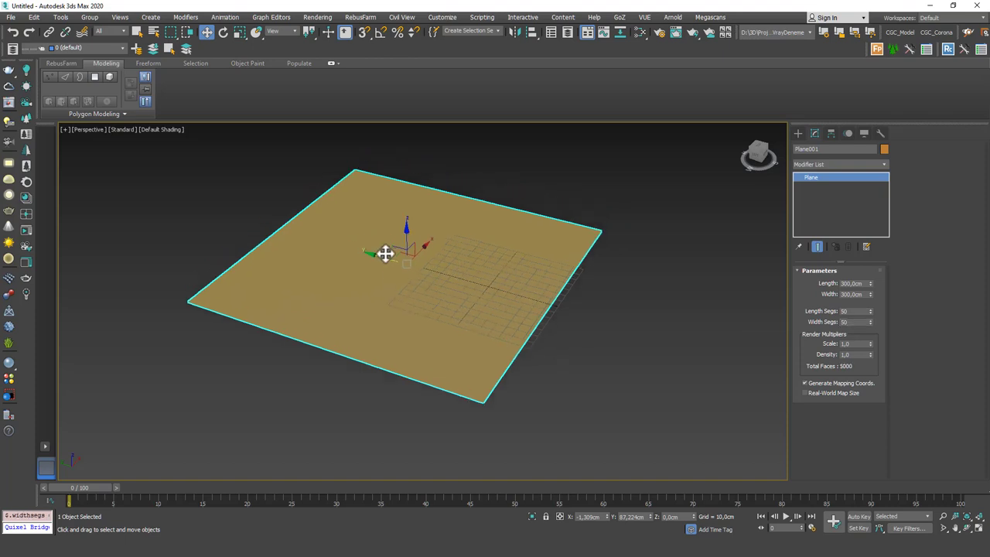
pyautogui.press('F4')
pyautogui.moveTo(391, 259); pyautogui.dragTo(394, 273, button='middle')
pyautogui.press('F4')
# Clone the plane along the Y axis and separate the original from its copy
pyautogui.moveTo(372, 262)
pyautogui.mouseDown()
pyautogui.moveTo(252, 219)
pyautogui.moveTo(617, 336)
pyautogui.mouseUp()
pyautogui.click(496, 316)
pyautogui.scroll(-3, 482, 265)
pyautogui.moveTo(427, 201); pyautogui.dragTo(458, 233)
# Apply a Wave modifier to the original plane and set its Amplitude 1 to 7.9 cm
pyautogui.click(843, 164)
pyautogui.press('w')
pyautogui.press('Return')
pyautogui.scroll(3, 329, 281)
pyautogui.keyDown('alt'); pyautogui.moveTo(290, 274); pyautogui.dragTo(367, 276, button='middle'); pyautogui.keyUp('alt')
pyautogui.moveTo(872, 293); pyautogui.dragTo(882, 250)
pyautogui.keyDown('alt'); pyautogui.moveTo(653, 281); pyautogui.dragTo(489, 217, button='middle'); pyautogui.keyUp('alt')
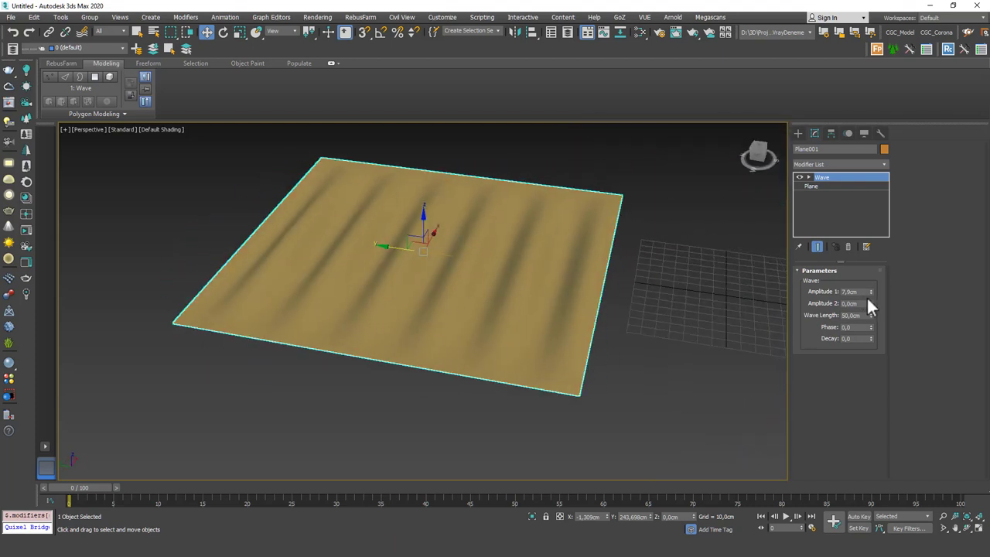
# Raise the Wave modifier's Amplitude 2 to 31.24 cm and examine the wave shape from several sides
pyautogui.moveTo(871, 303); pyautogui.dragTo(856, 264)
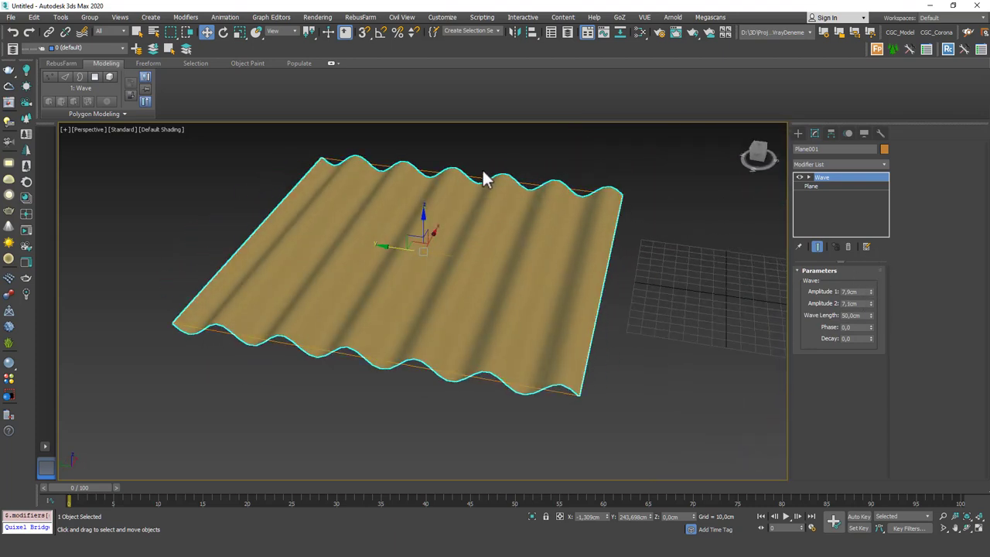
pyautogui.keyDown('alt'); pyautogui.moveTo(679, 246); pyautogui.dragTo(735, 320, button='middle'); pyautogui.keyUp('alt')
pyautogui.moveTo(872, 303); pyautogui.dragTo(871, 263)
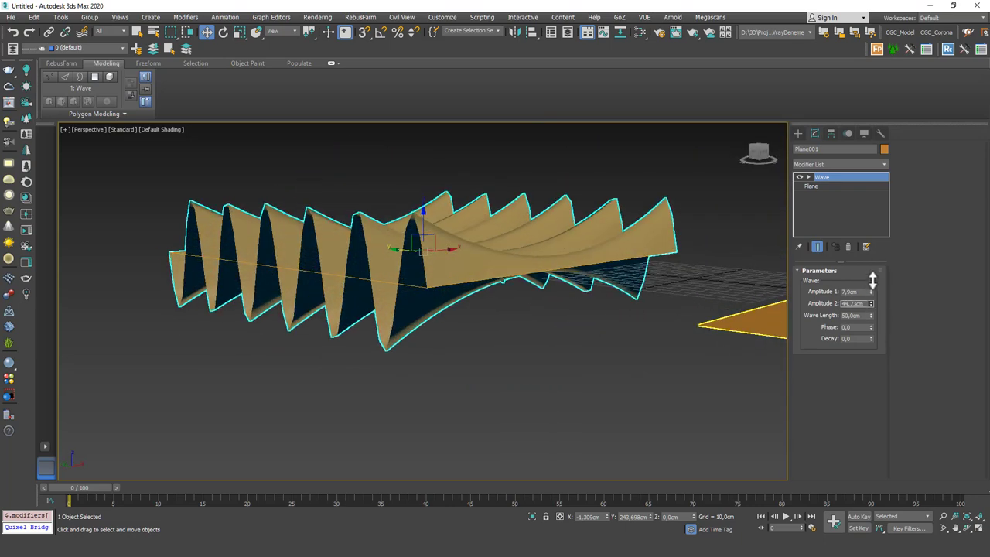
pyautogui.moveTo(504, 250)
pyautogui.keyDown('alt'); pyautogui.mouseDown(button='middle')
pyautogui.moveTo(446, 272)
pyautogui.moveTo(415, 330)
pyautogui.moveTo(495, 274)
pyautogui.moveTo(586, 239)
pyautogui.moveTo(629, 249)
pyautogui.moveTo(595, 265)
pyautogui.moveTo(592, 281)
pyautogui.moveTo(606, 286)
pyautogui.moveTo(594, 290)
pyautogui.moveTo(431, 305)
pyautogui.moveTo(475, 290)
pyautogui.moveTo(451, 272)
pyautogui.moveTo(451, 235)
pyautogui.moveTo(469, 325)
pyautogui.moveTo(460, 280)
pyautogui.moveTo(469, 302)
pyautogui.moveTo(467, 294)
pyautogui.mouseUp(button='middle'); pyautogui.keyUp('alt')
pyautogui.scroll(2, 460, 280)
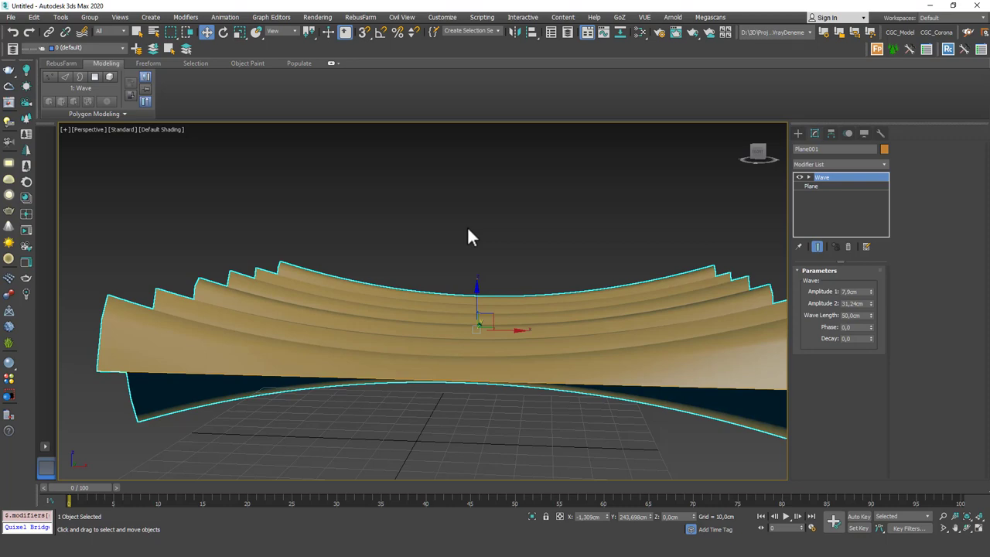
pyautogui.keyDown('alt'); pyautogui.moveTo(453, 287); pyautogui.dragTo(649, 352, button='middle'); pyautogui.keyUp('alt')
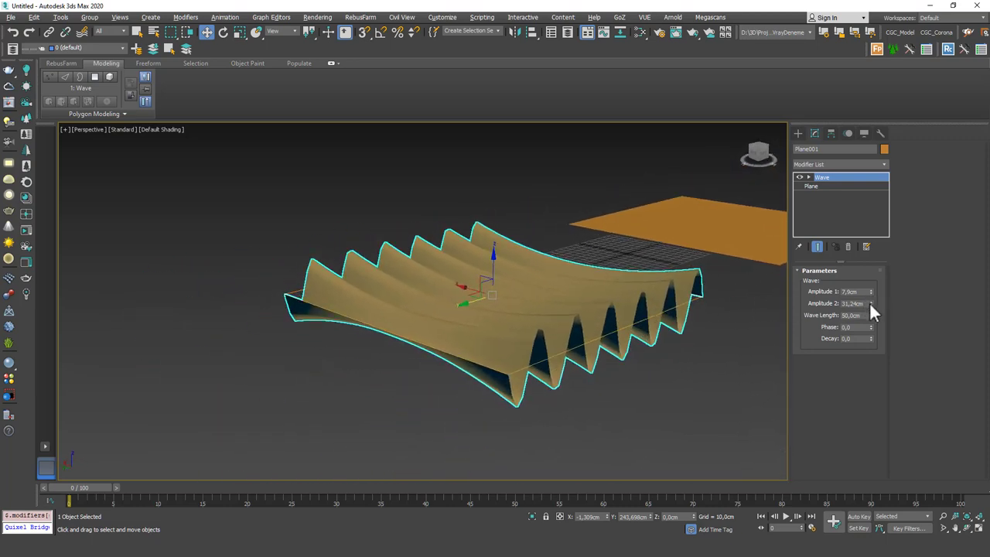
# Set the Wave modifier's Amplitude 2 to 10 cm
pyautogui.doubleClick(854, 304)
pyautogui.press('Return')
pyautogui.moveTo(537, 270)
pyautogui.keyDown('alt'); pyautogui.mouseDown(button='middle')
pyautogui.moveTo(603, 295)
pyautogui.moveTo(537, 287)
pyautogui.moveTo(530, 261)
pyautogui.moveTo(717, 265)
pyautogui.mouseUp(button='middle'); pyautogui.keyUp('alt')
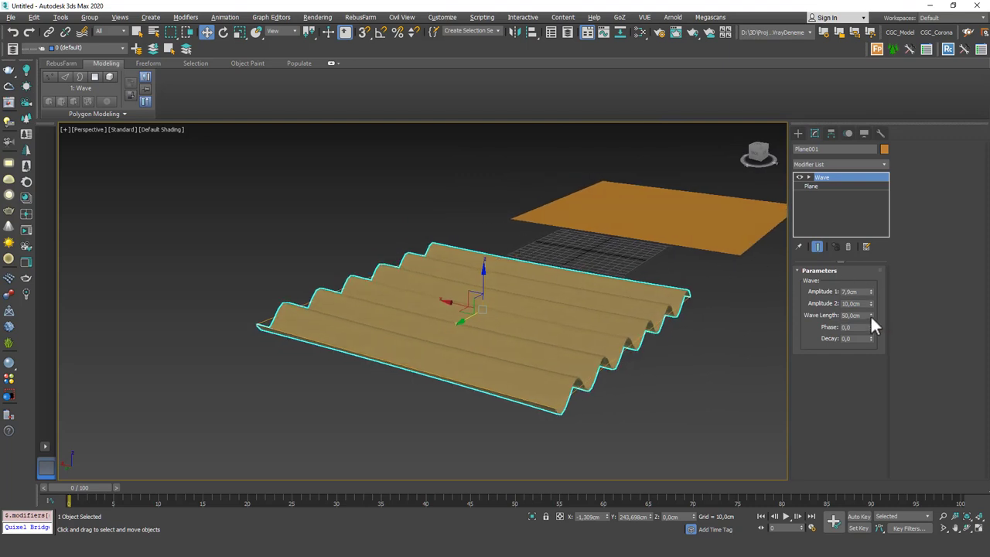
# Try Wave Length values of 71.5 and 121.55 cm on the Wave modifier and settle on 21.879 cm
pyautogui.moveTo(872, 325); pyautogui.dragTo(872, 303)
pyautogui.keyDown('alt'); pyautogui.moveTo(595, 325); pyautogui.dragTo(543, 313, button='middle'); pyautogui.keyUp('alt')
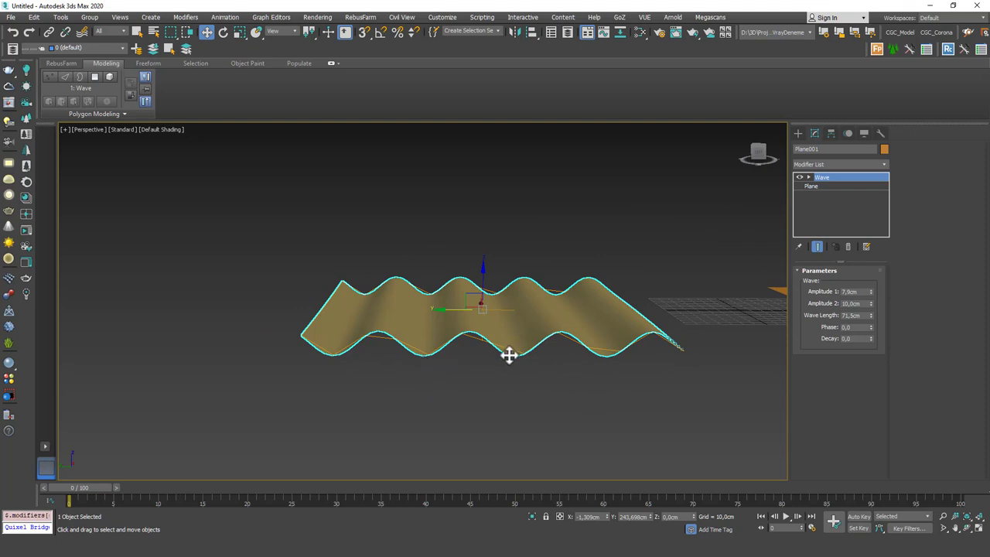
pyautogui.moveTo(872, 316); pyautogui.dragTo(874, 280)
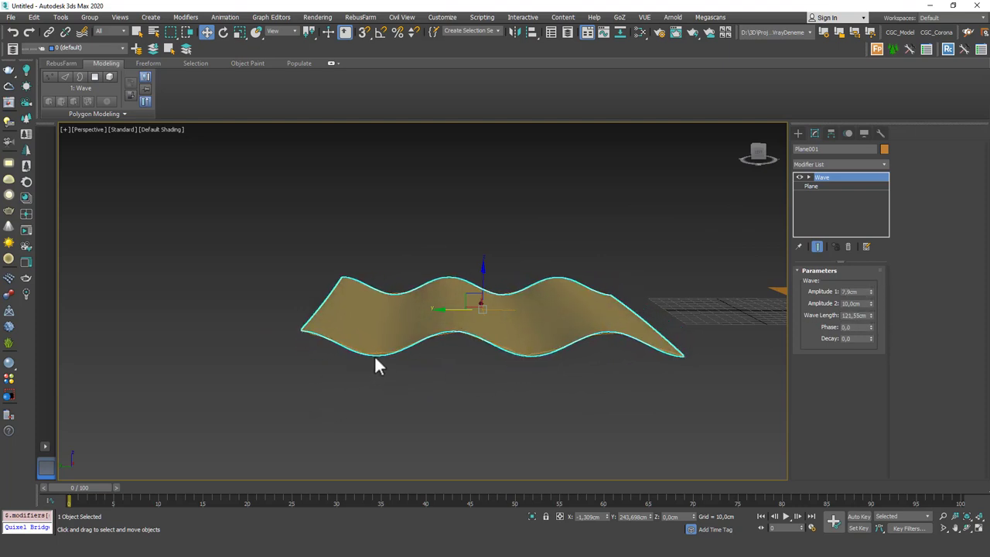
pyautogui.moveTo(871, 315); pyautogui.dragTo(868, 357)
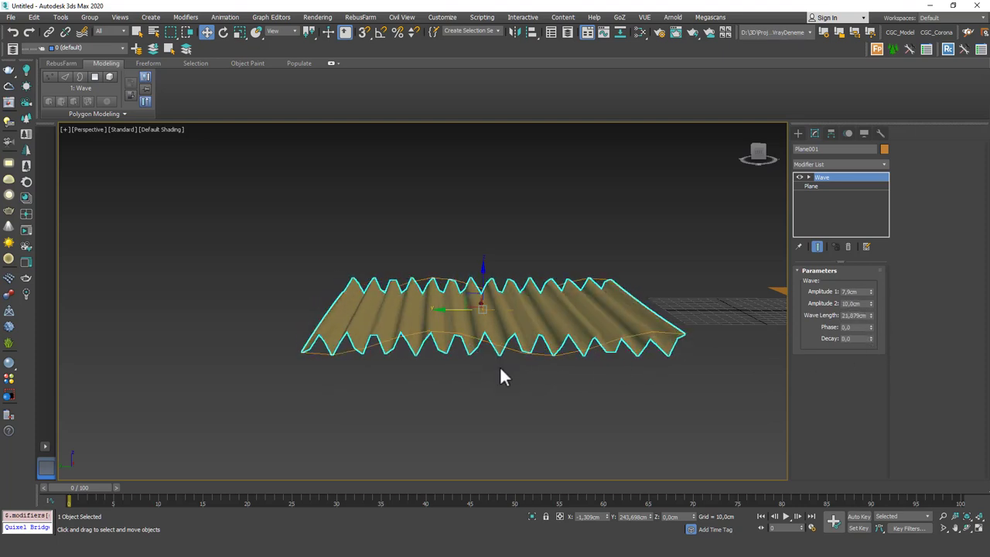
pyautogui.moveTo(495, 373)
pyautogui.keyDown('alt'); pyautogui.mouseDown(button='middle')
pyautogui.moveTo(519, 336)
pyautogui.moveTo(482, 270)
pyautogui.moveTo(458, 293)
pyautogui.mouseUp(button='middle'); pyautogui.keyUp('alt')
# Set the length and width segments of the waved plane's base to 100 each
pyautogui.click(828, 186)
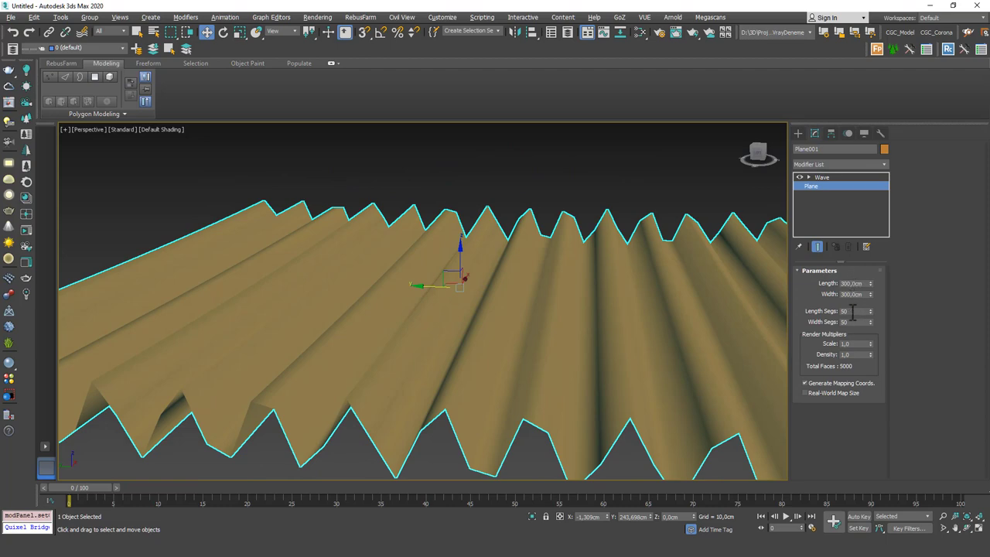
pyautogui.write('100')
pyautogui.press('Tab')
pyautogui.write('100')
pyautogui.press('Return')
pyautogui.keyDown('alt'); pyautogui.moveTo(477, 338); pyautogui.dragTo(513, 348, button='middle'); pyautogui.keyUp('alt')
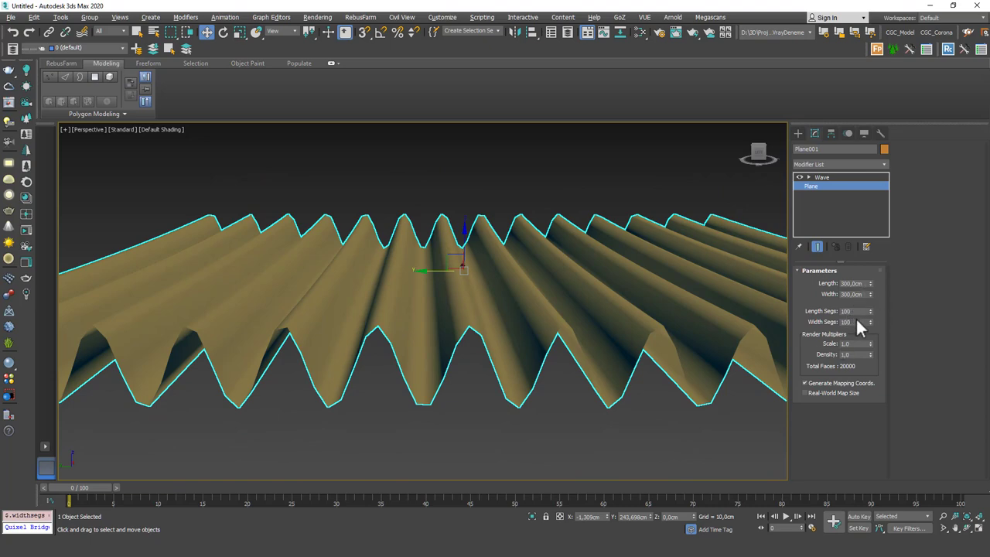
# Raise the waved plane's length and width segments to 200 each and frame the whole plane
pyautogui.write('200')
pyautogui.press('Tab')
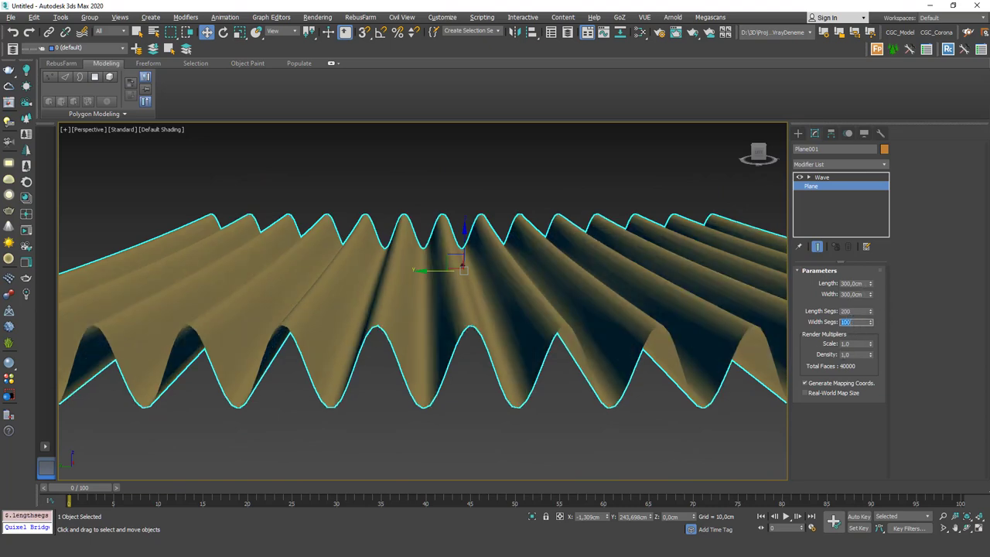
pyautogui.write('200')
pyautogui.press('Return')
pyautogui.keyDown('alt'); pyautogui.moveTo(467, 372); pyautogui.dragTo(301, 378, button='middle'); pyautogui.keyUp('alt')
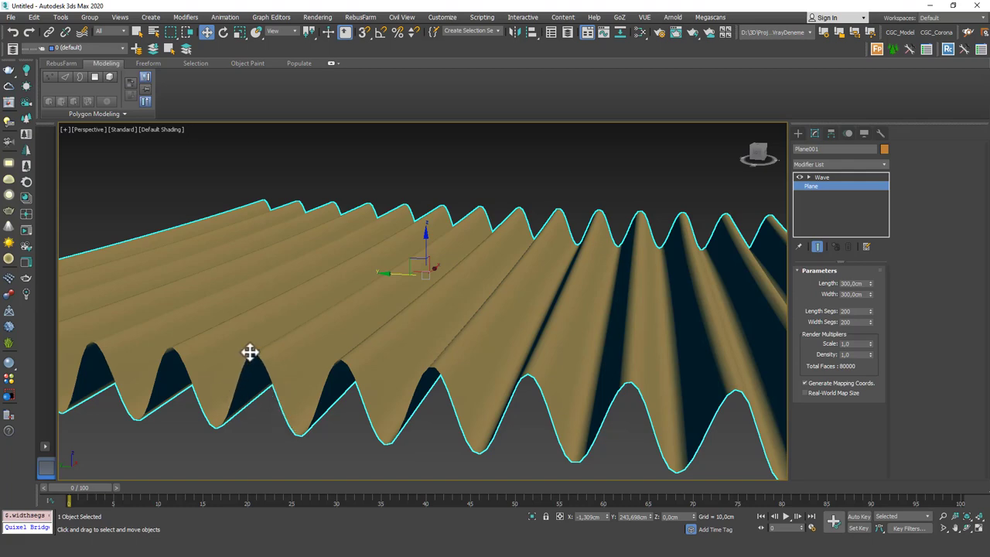
pyautogui.keyDown('alt'); pyautogui.moveTo(462, 270); pyautogui.dragTo(452, 334, button='middle'); pyautogui.keyUp('alt')
pyautogui.press('z')
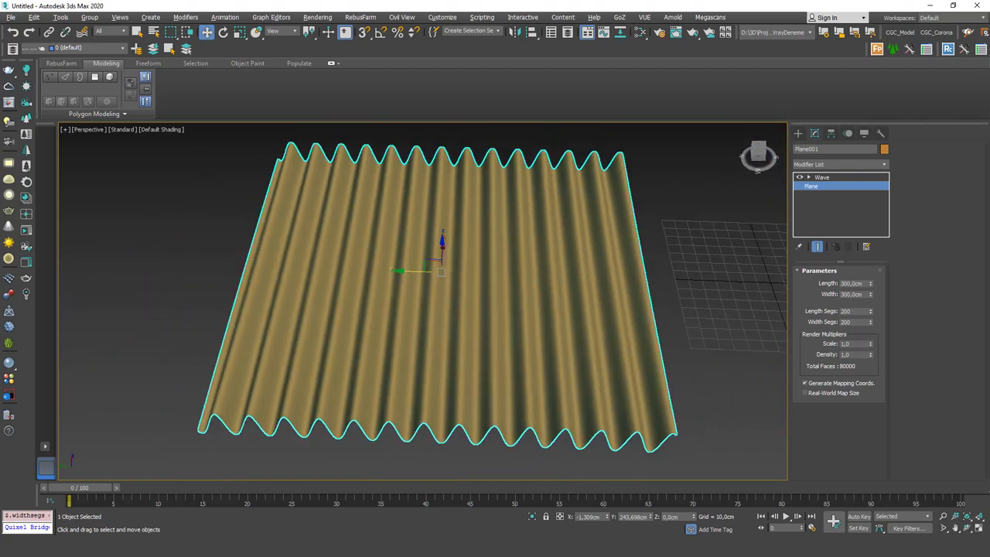
# Set the Wave modifier's Wave Length to 25.38 cm and its Phase to 9.4
pyautogui.click(846, 179)
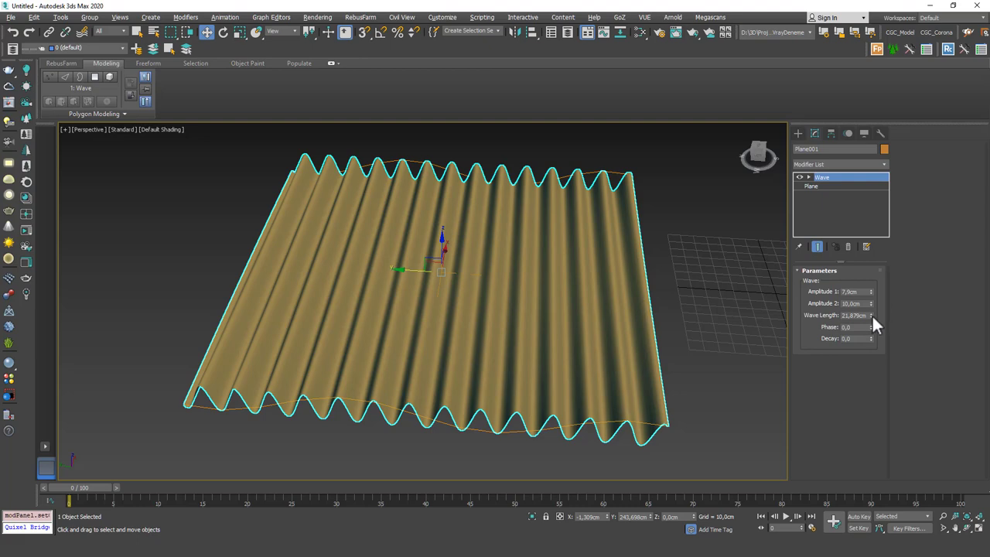
pyautogui.moveTo(871, 326); pyautogui.dragTo(863, 255)
pyautogui.click(79, 486)
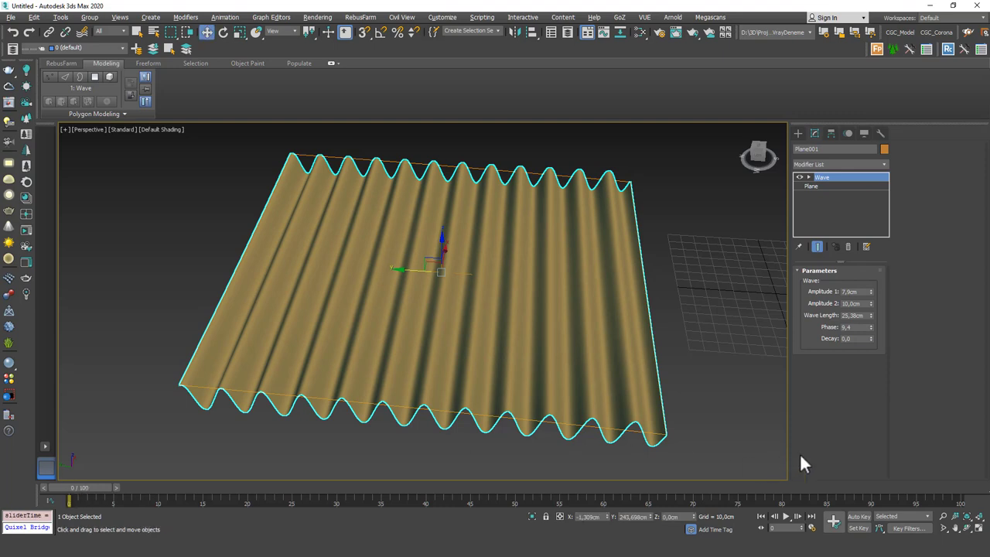
# Animate the Wave's Phase with Auto Key, reaching 25.8 at frame 100, and switch Auto Key off at frame 0
pyautogui.click(859, 517)
pyautogui.moveTo(104, 486); pyautogui.dragTo(942, 487)
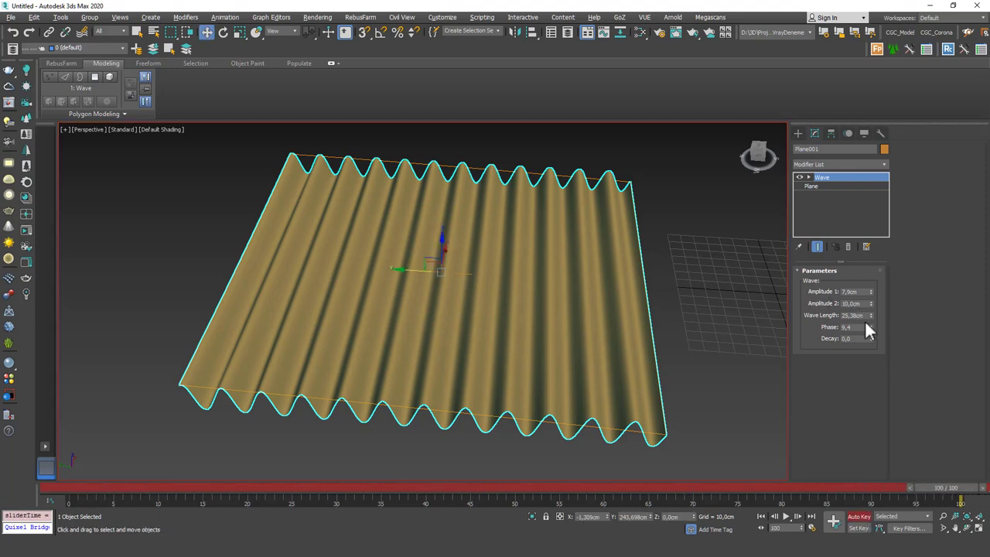
pyautogui.moveTo(870, 328); pyautogui.dragTo(862, 245)
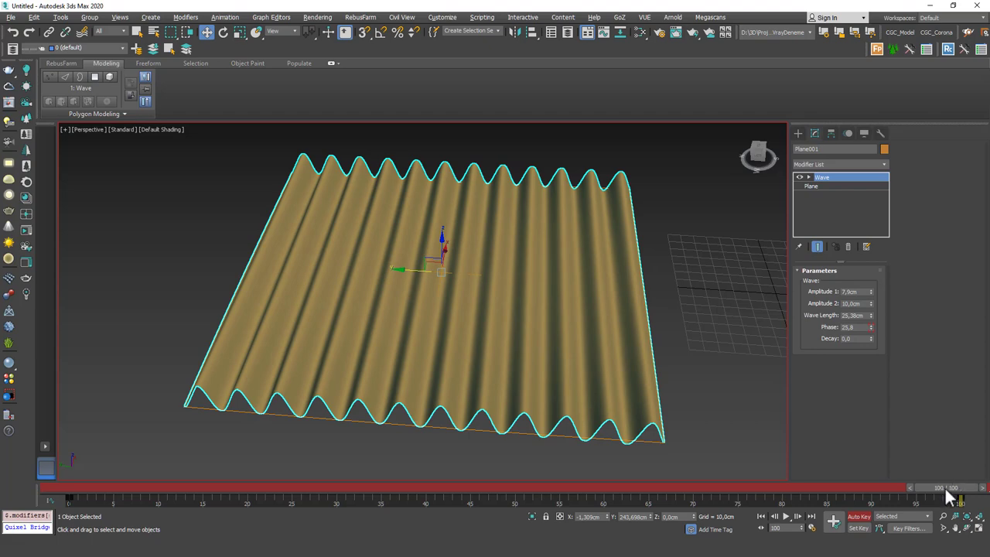
pyautogui.moveTo(943, 486); pyautogui.dragTo(68, 468)
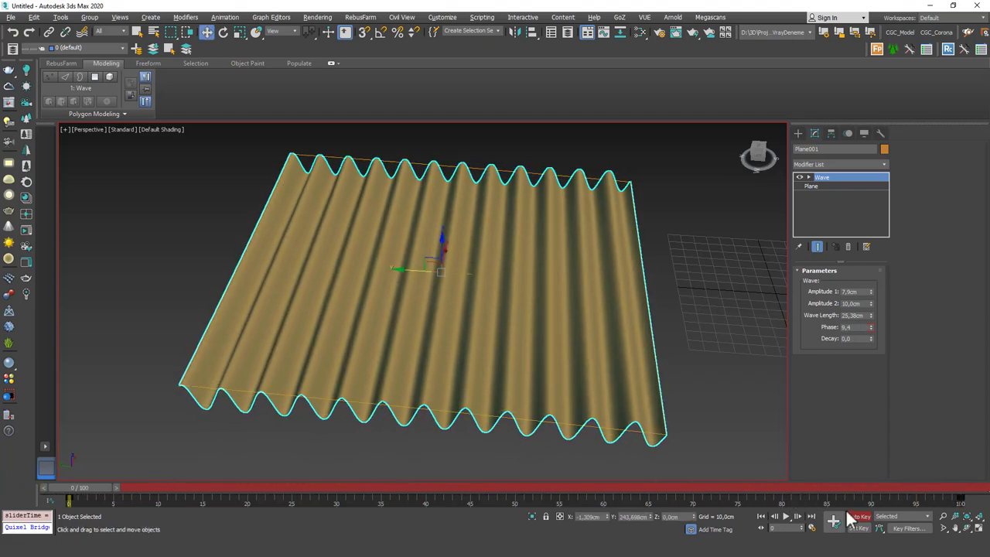
pyautogui.click(857, 516)
# Play back the wave animation, view it from another angle and return to the start of the timeline
pyautogui.click(786, 515)
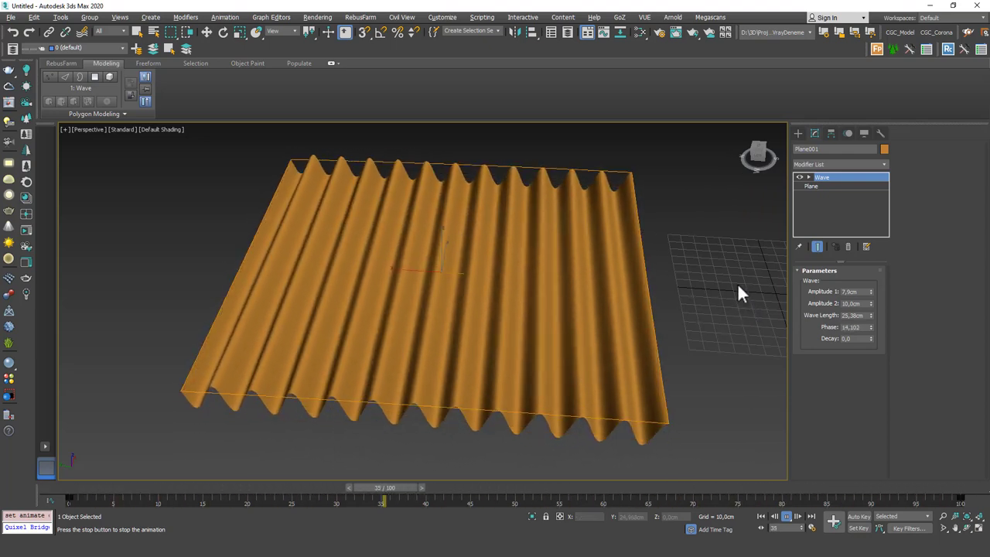
pyautogui.keyDown('alt'); pyautogui.moveTo(735, 288); pyautogui.dragTo(559, 292, button='middle'); pyautogui.keyUp('alt')
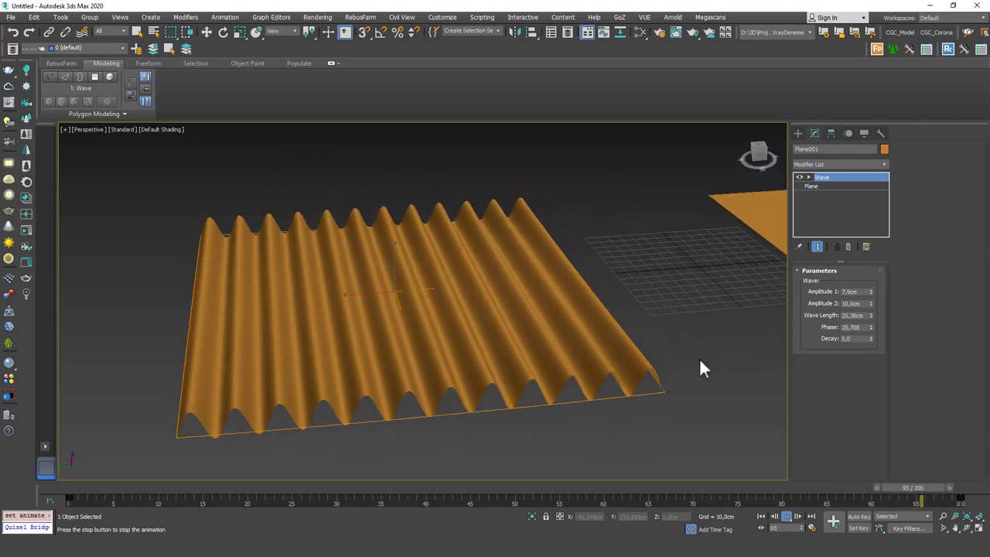
pyautogui.moveTo(831, 489); pyautogui.dragTo(56, 479)
pyautogui.press('w')
# Set the Wave modifier's Decay to 0.019 and scrub the animation to frame 64
pyautogui.moveTo(871, 339); pyautogui.dragTo(875, 330)
pyautogui.keyDown('alt'); pyautogui.moveTo(675, 323); pyautogui.dragTo(331, 423, button='middle'); pyautogui.keyUp('alt')
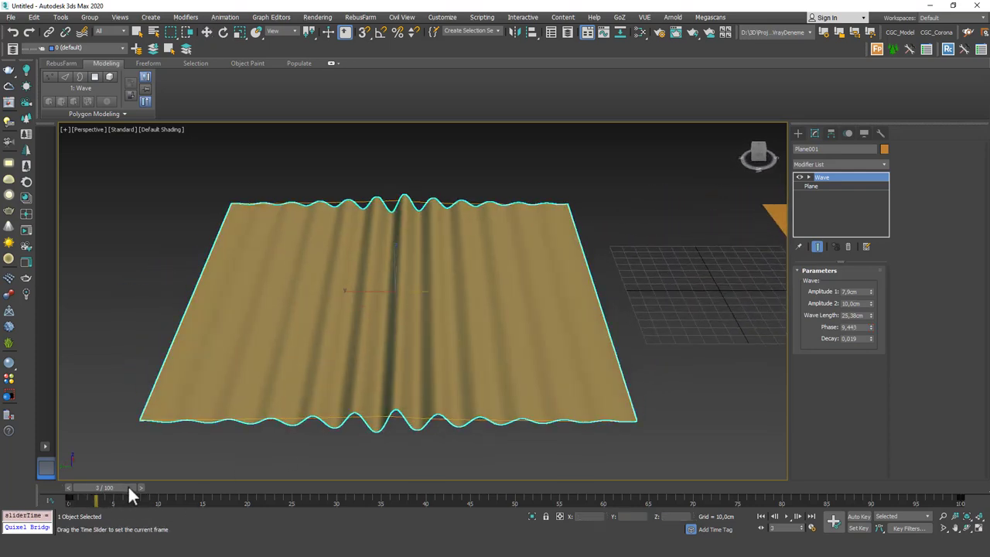
pyautogui.moveTo(133, 491); pyautogui.dragTo(663, 469)
pyautogui.press('w')
pyautogui.keyDown('alt'); pyautogui.moveTo(530, 318); pyautogui.dragTo(518, 291, button='middle'); pyautogui.keyUp('alt')
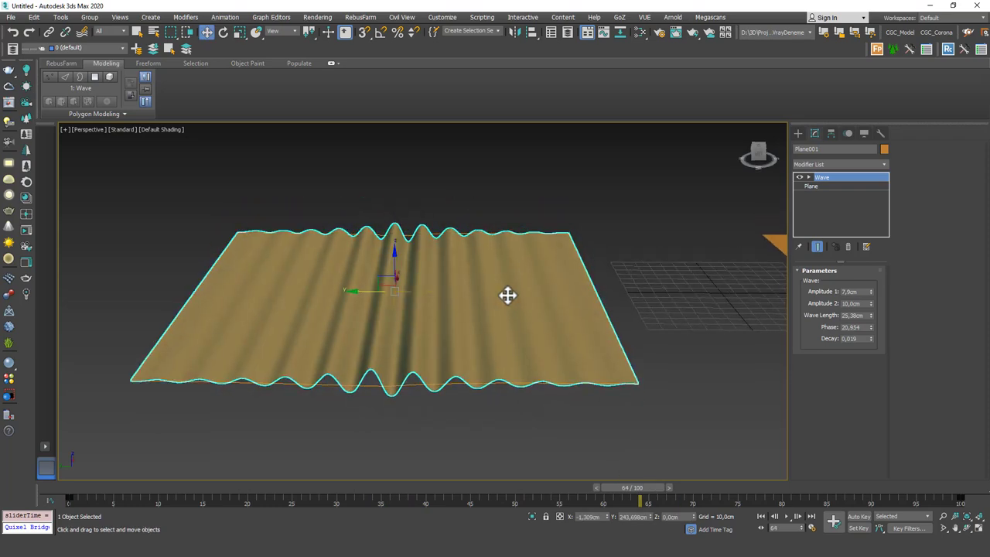
# Select the flat copied plane and set its length and width segments to 200 each
pyautogui.keyDown('alt'); pyautogui.moveTo(270, 303); pyautogui.dragTo(508, 248, button='middle'); pyautogui.keyUp('alt')
pyautogui.click(508, 244)
pyautogui.moveTo(524, 281); pyautogui.dragTo(414, 307, button='middle')
pyautogui.click(517, 325)
pyautogui.moveTo(539, 338); pyautogui.dragTo(493, 306, button='middle')
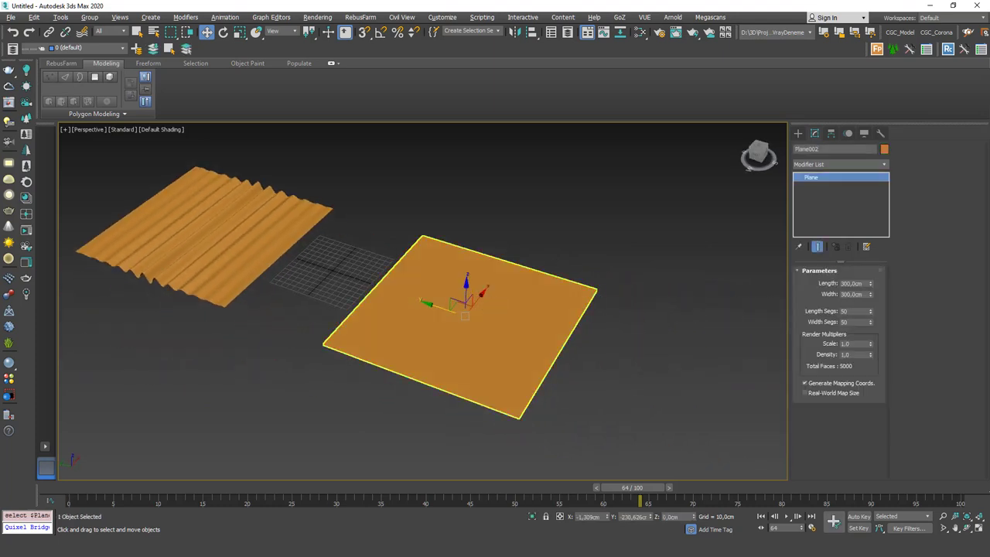
pyautogui.scroll(3, 492, 306)
pyautogui.doubleClick(858, 312)
pyautogui.write('200')
pyautogui.press('Tab')
pyautogui.write('200')
pyautogui.press('Return')
pyautogui.moveTo(529, 277); pyautogui.dragTo(461, 273, button='middle')
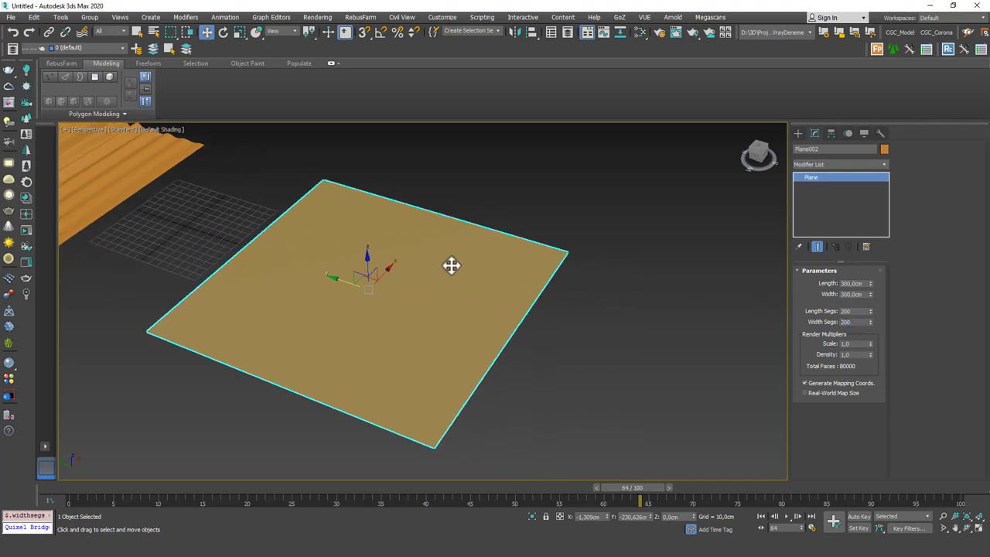
# Apply a Ripple modifier to the copied plane with Amplitude 1 of 6.1 cm and Amplitude 2 of 1.5 cm
pyautogui.scroll(4, 456, 275)
pyautogui.click(805, 164)
pyautogui.write('rip')
pyautogui.press('Return')
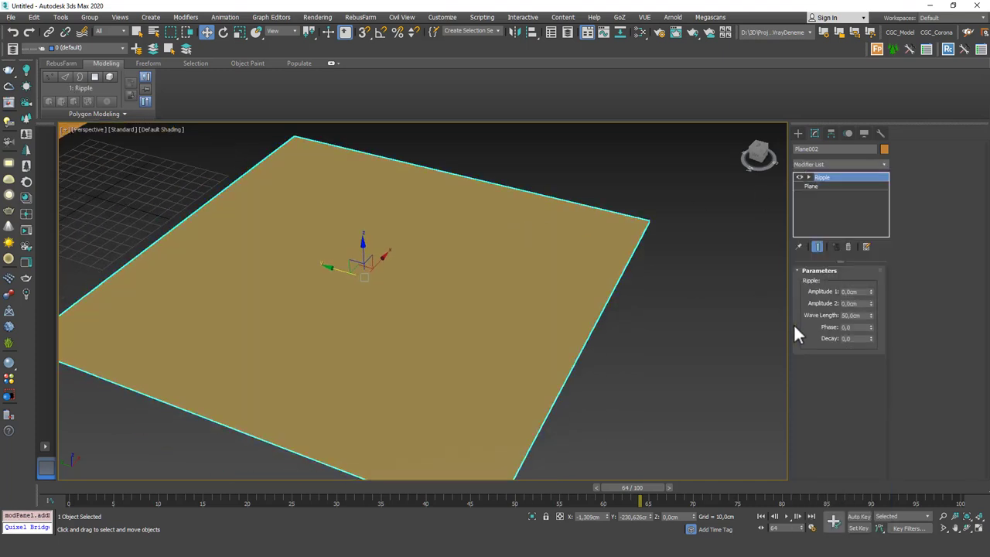
pyautogui.moveTo(871, 291); pyautogui.dragTo(876, 260)
pyautogui.moveTo(873, 303); pyautogui.dragTo(876, 294)
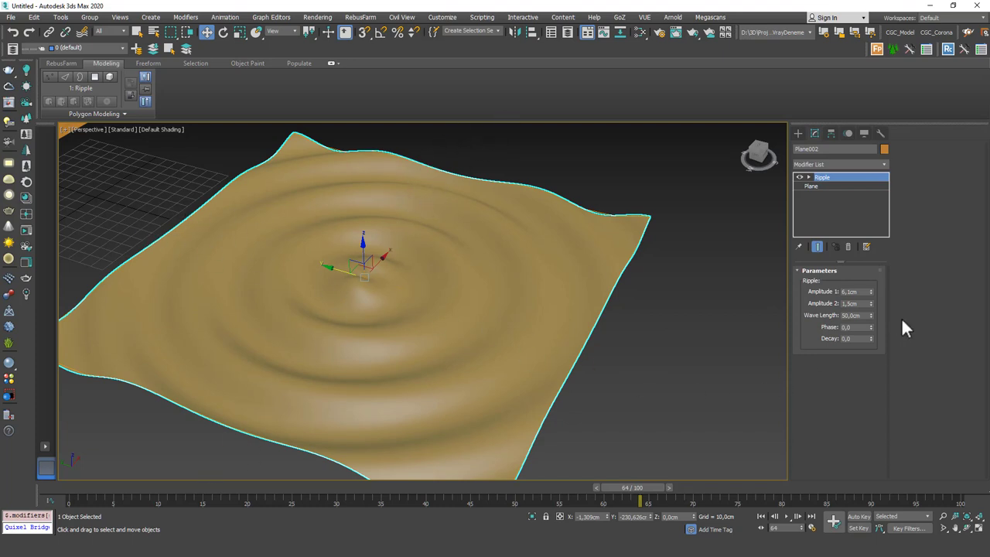
# Set the Ripple modifier's Amplitude 2 to 4.575 cm and its Wave Length to 16.5 cm
pyautogui.moveTo(871, 302); pyautogui.dragTo(877, 204)
pyautogui.moveTo(871, 316); pyautogui.dragTo(872, 350)
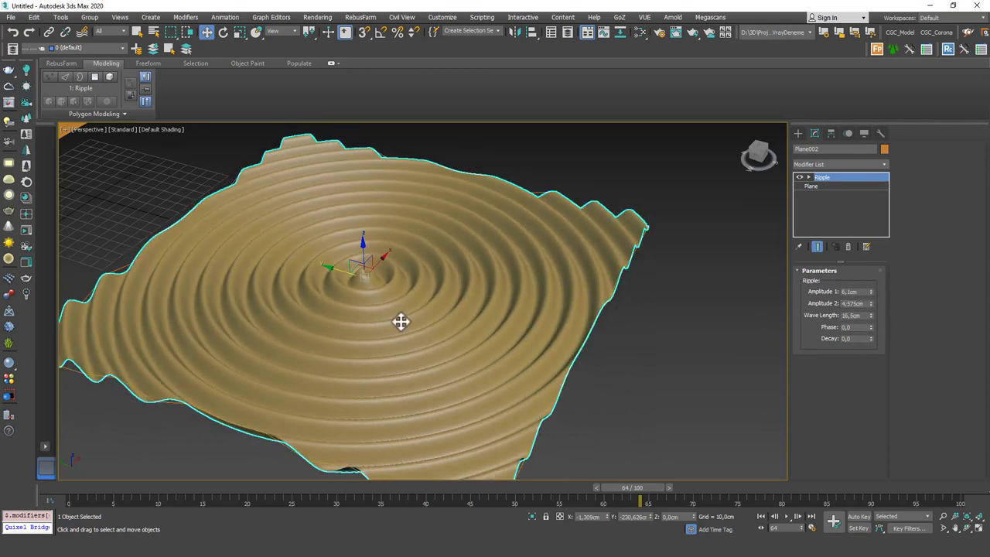
pyautogui.scroll(3, 393, 240)
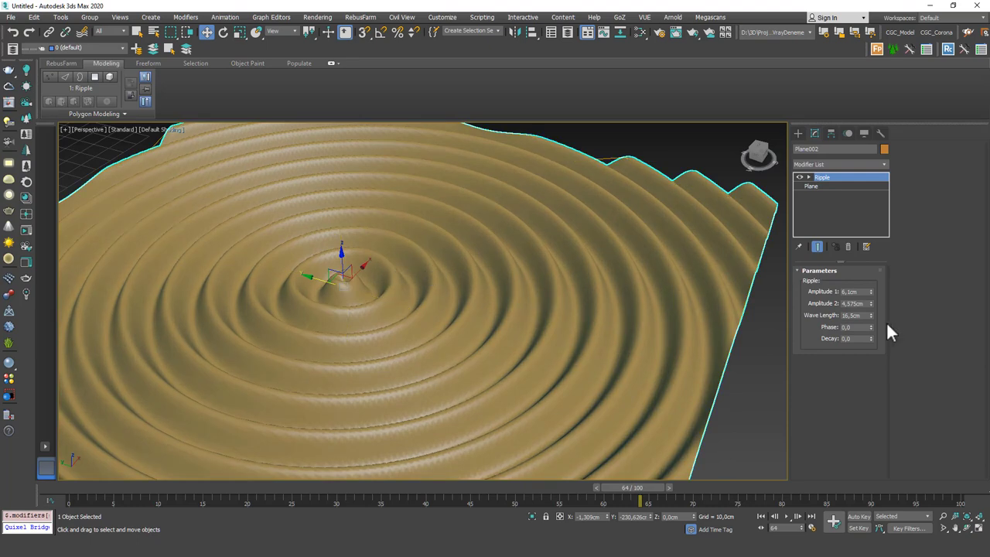
# Test the Ripple's Phase and reset it to 0, and set the Decay to 0.026
pyautogui.moveTo(871, 327)
pyautogui.mouseDown()
pyautogui.moveTo(875, 320)
pyautogui.moveTo(874, 350)
pyautogui.moveTo(873, 332)
pyautogui.mouseUp()
pyautogui.rightClick(870, 328)
pyautogui.scroll(-5, 460, 305)
pyautogui.scroll(2, 504, 351)
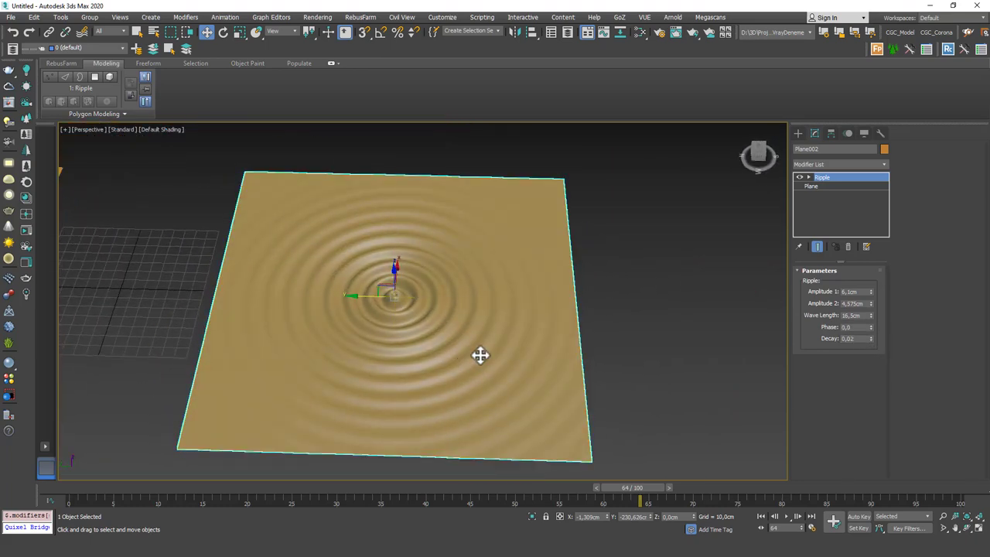
pyautogui.moveTo(872, 338); pyautogui.dragTo(872, 305)
pyautogui.keyDown('alt'); pyautogui.moveTo(484, 307); pyautogui.dragTo(429, 285, button='middle'); pyautogui.keyUp('alt')
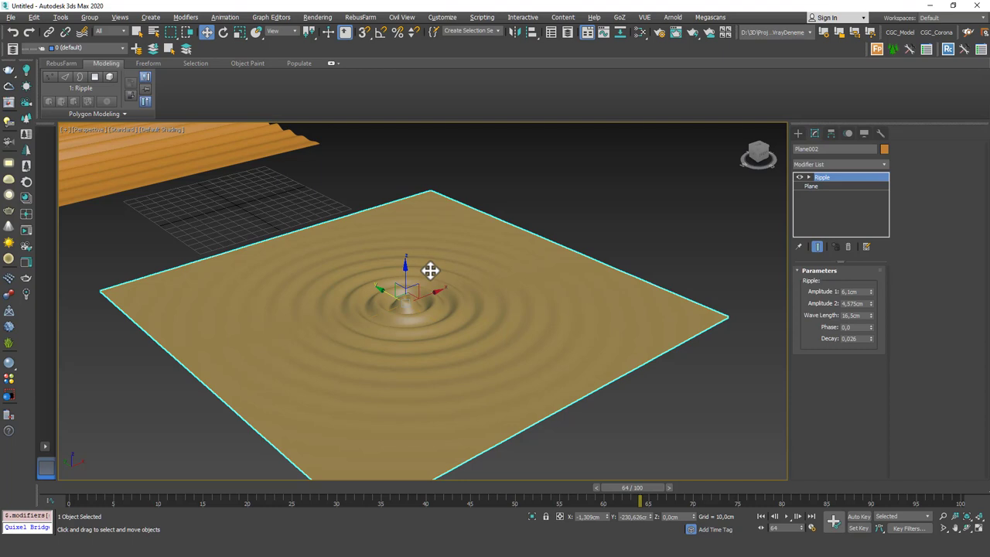